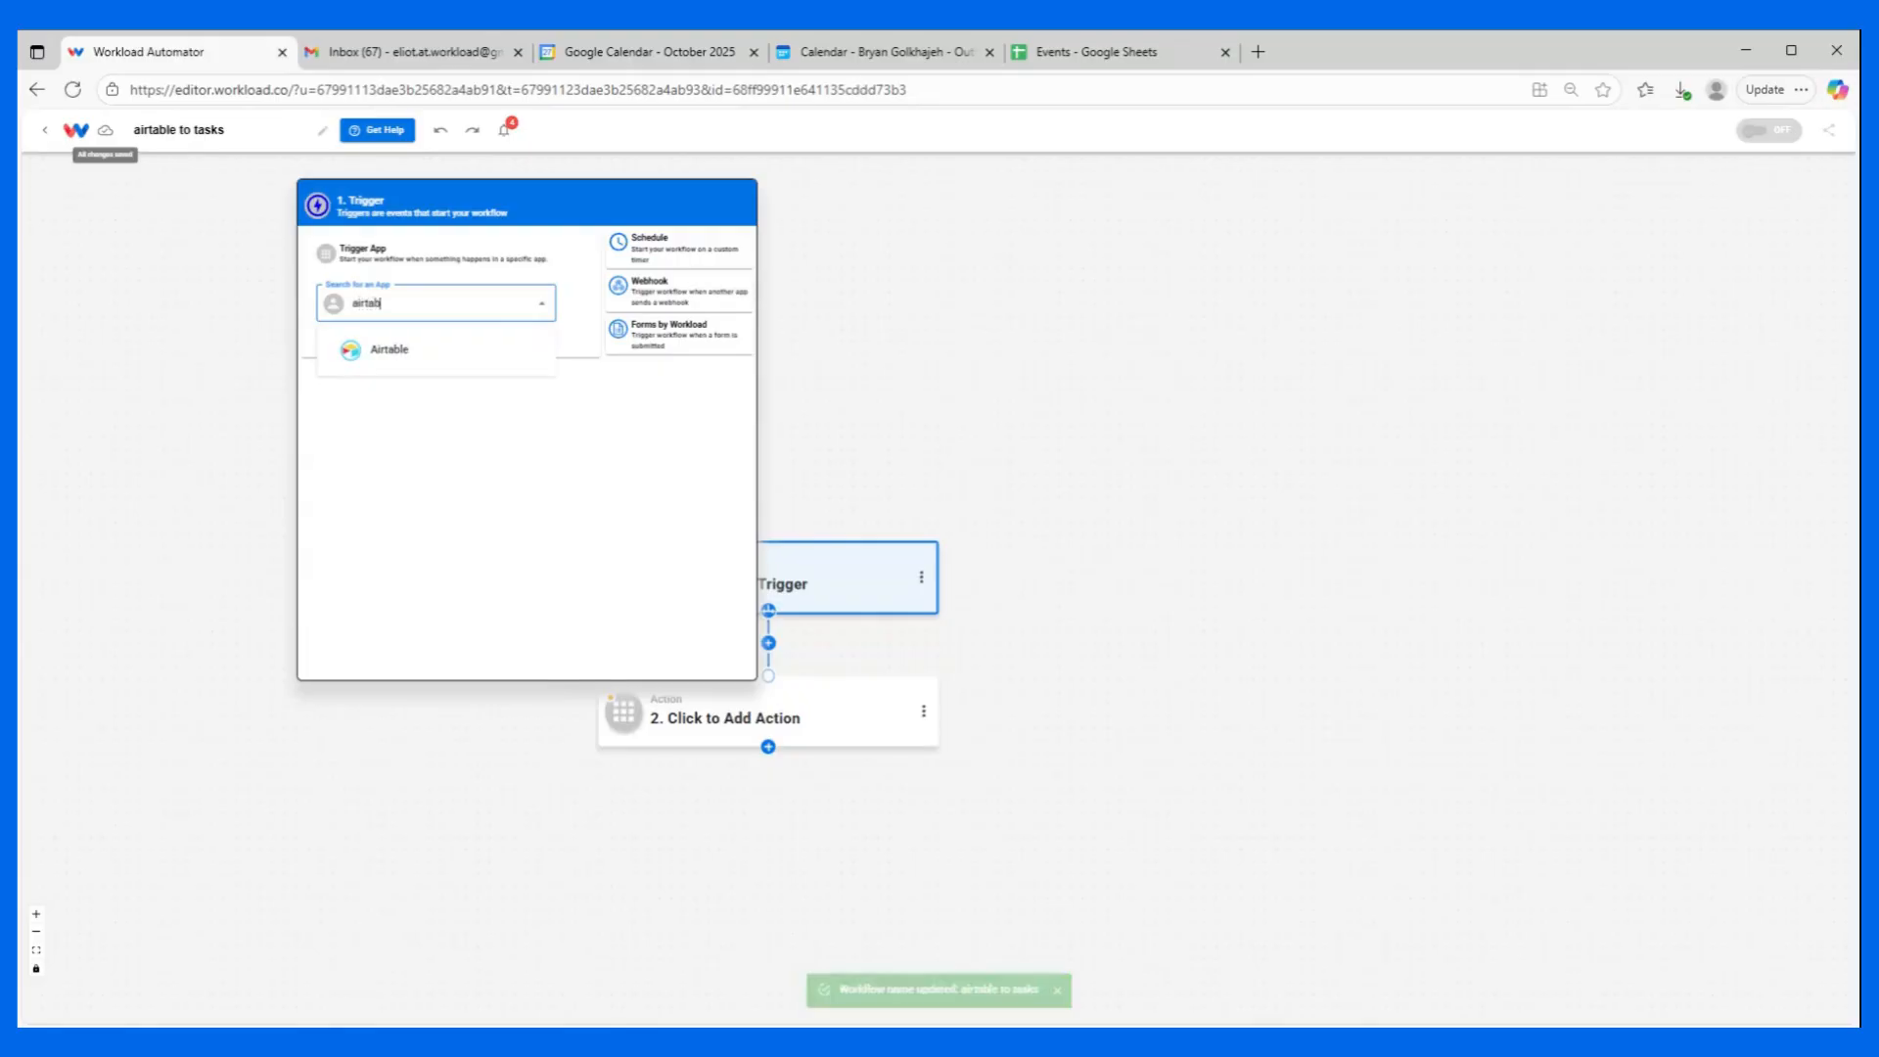
Set the workflow trigger to Airtable's New Record event and accept the connected Airtable account.
left_click(455, 370)
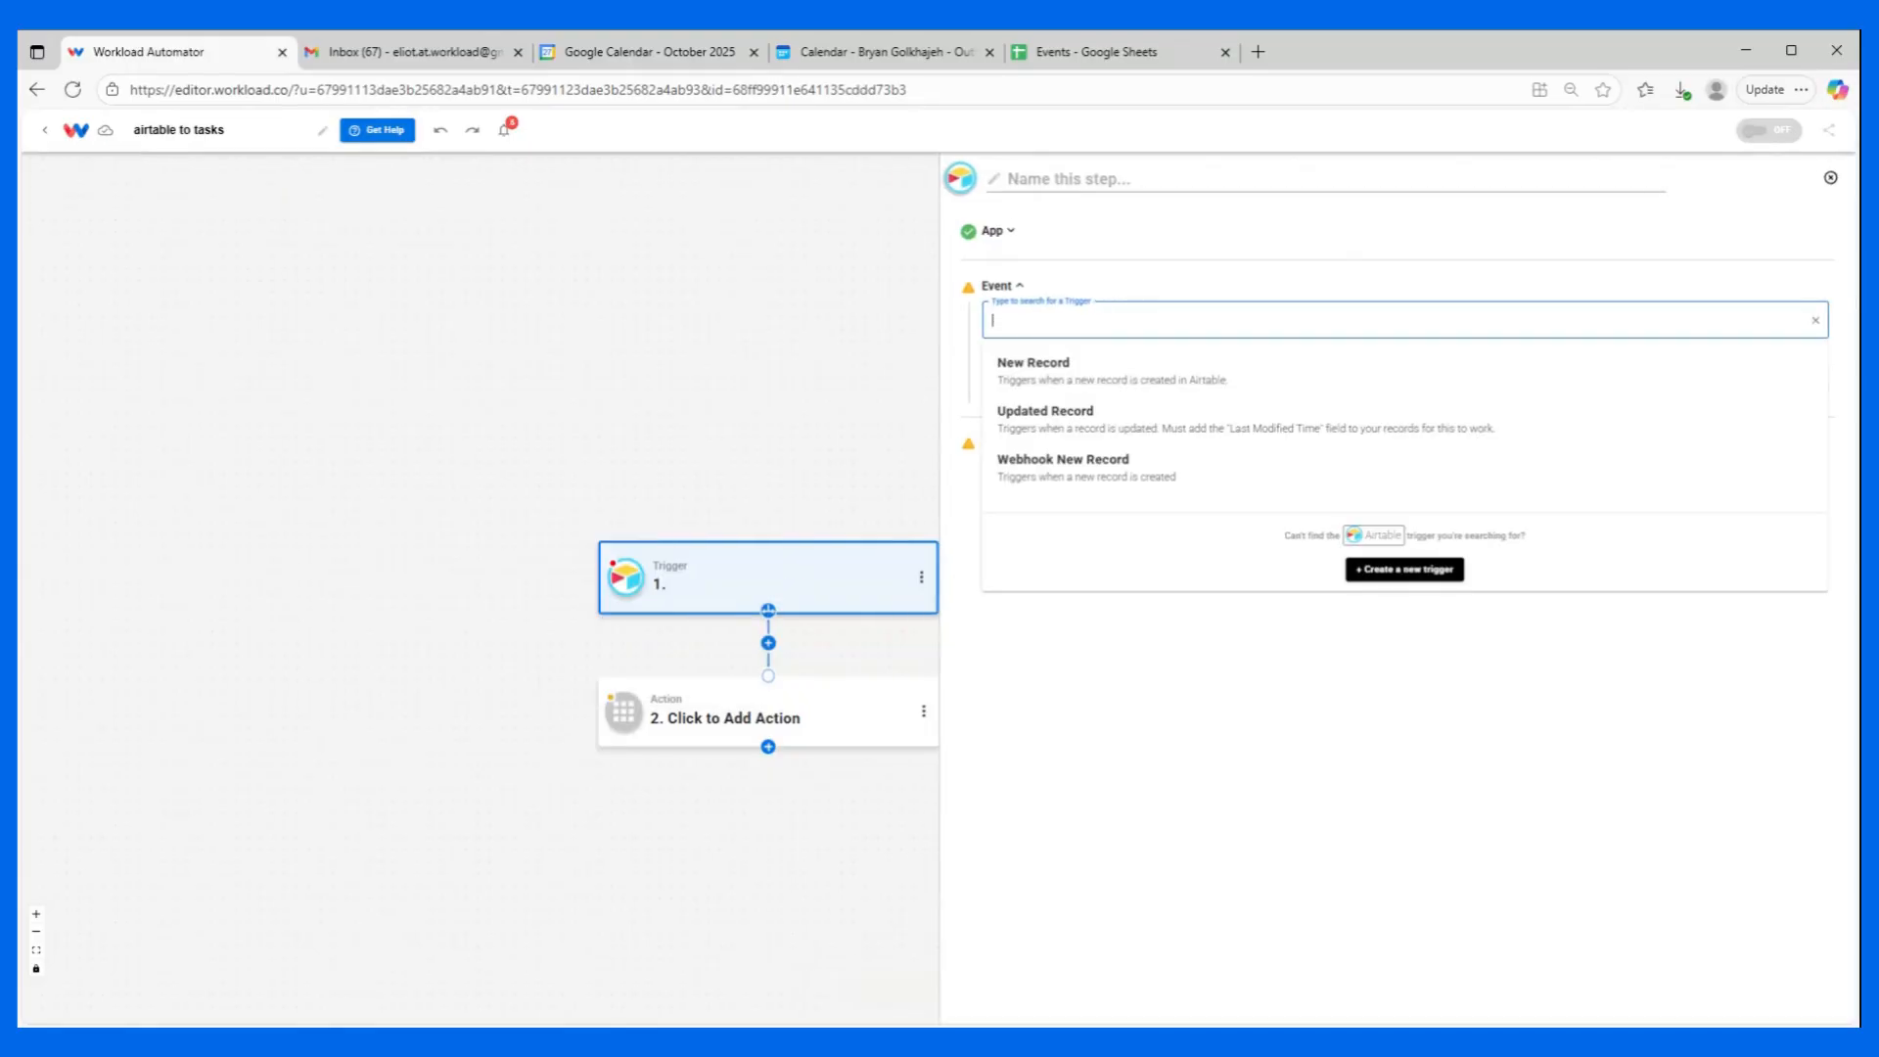
left_click(1045, 368)
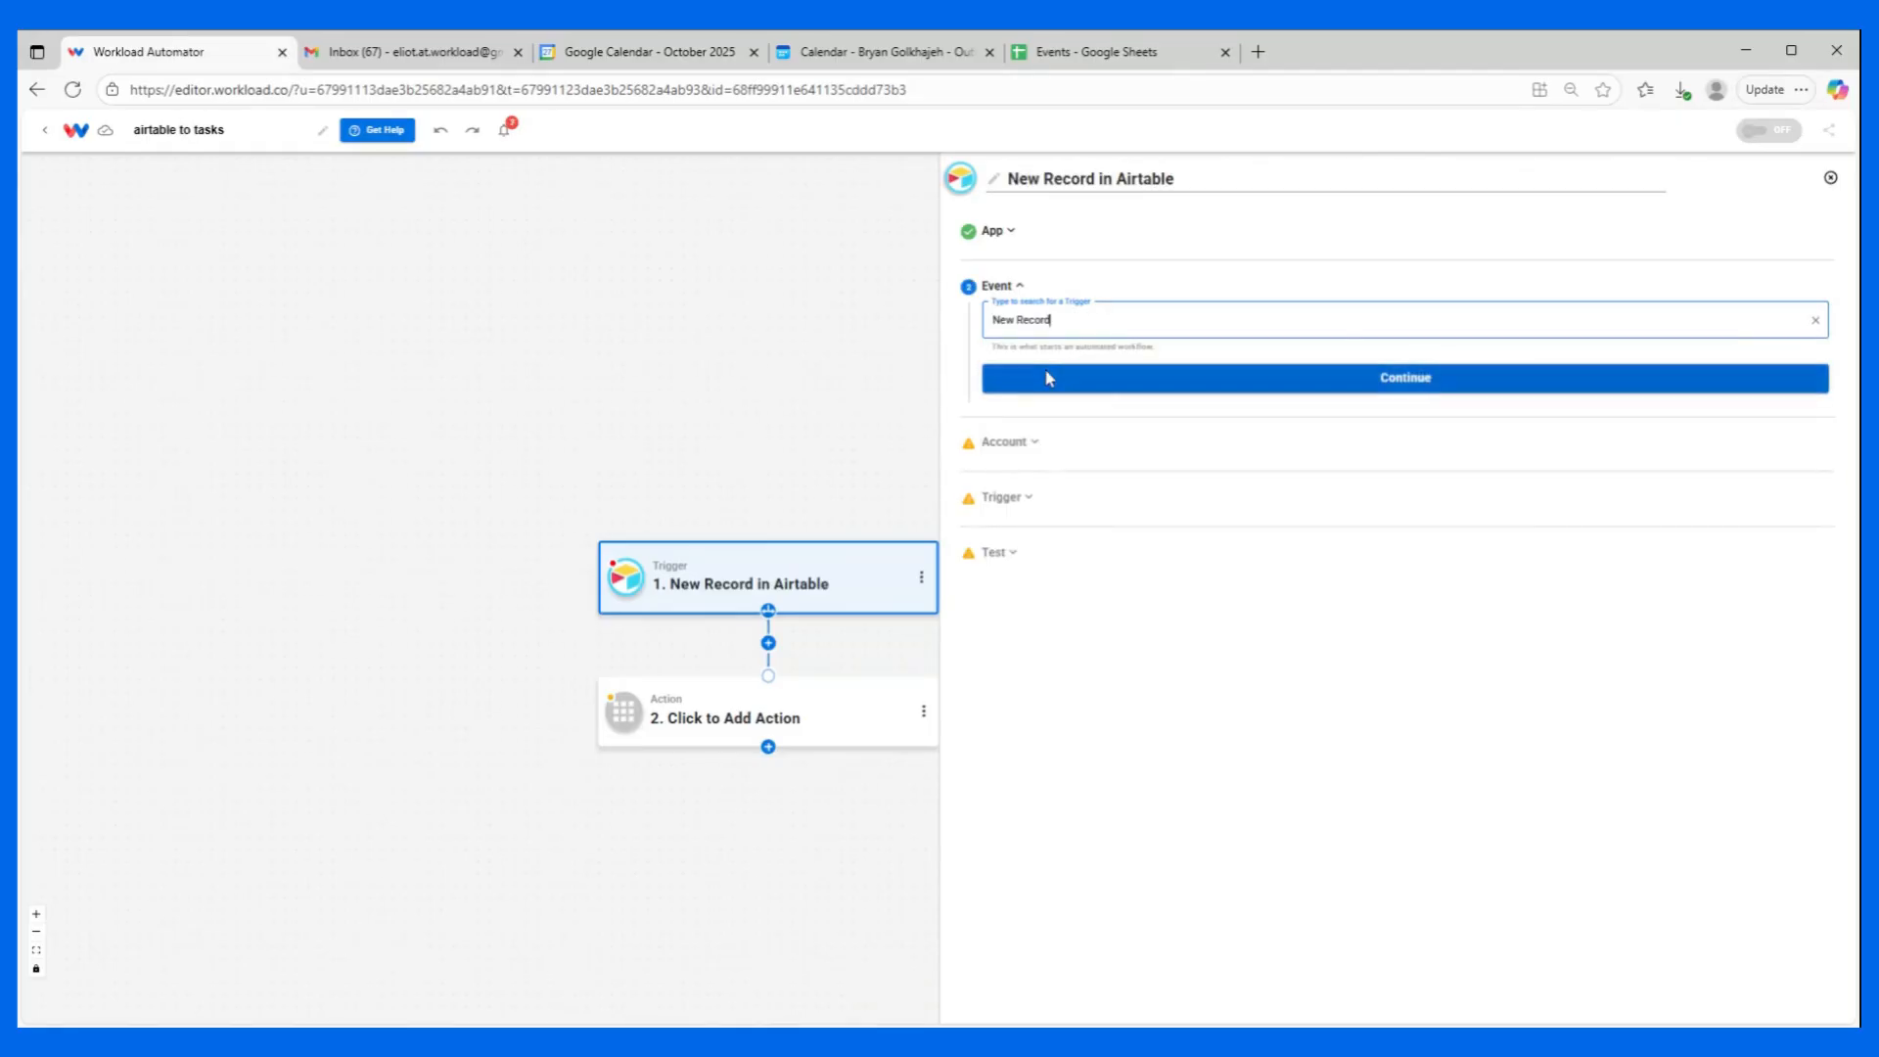
left_click(1047, 378)
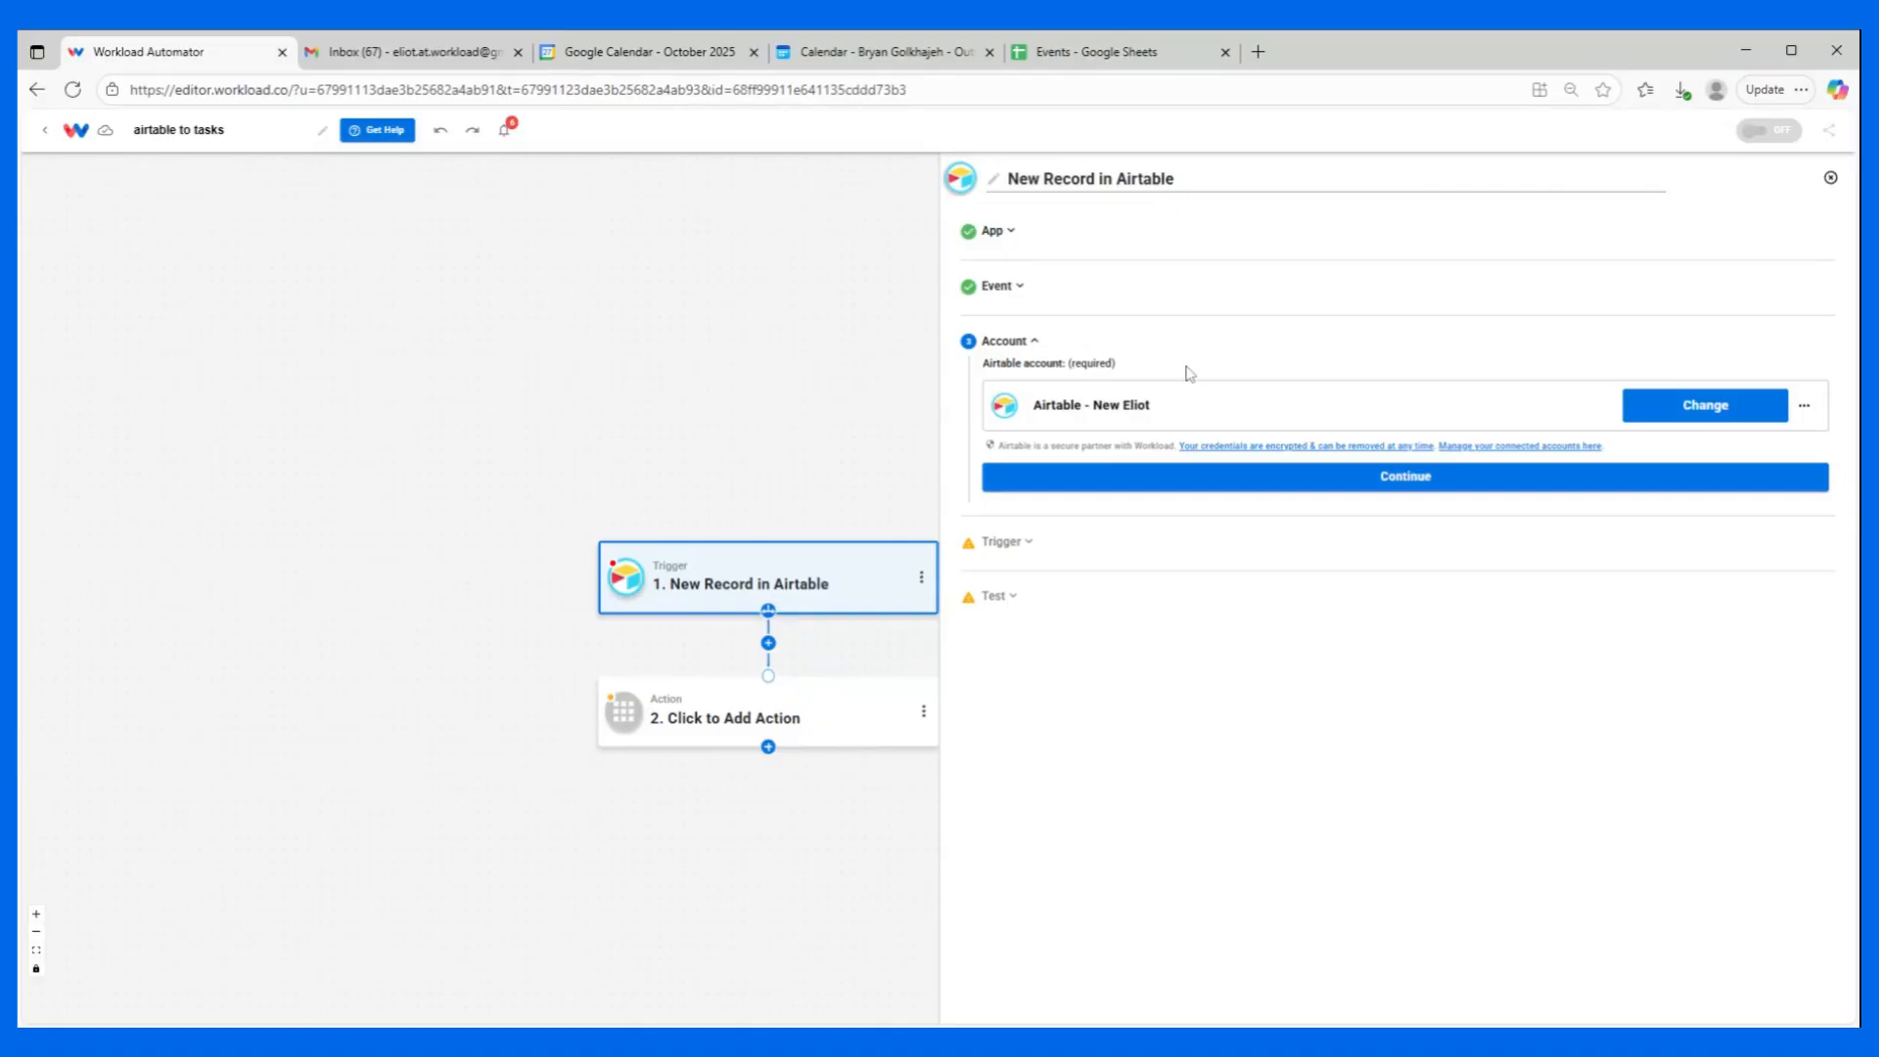
left_click(1170, 487)
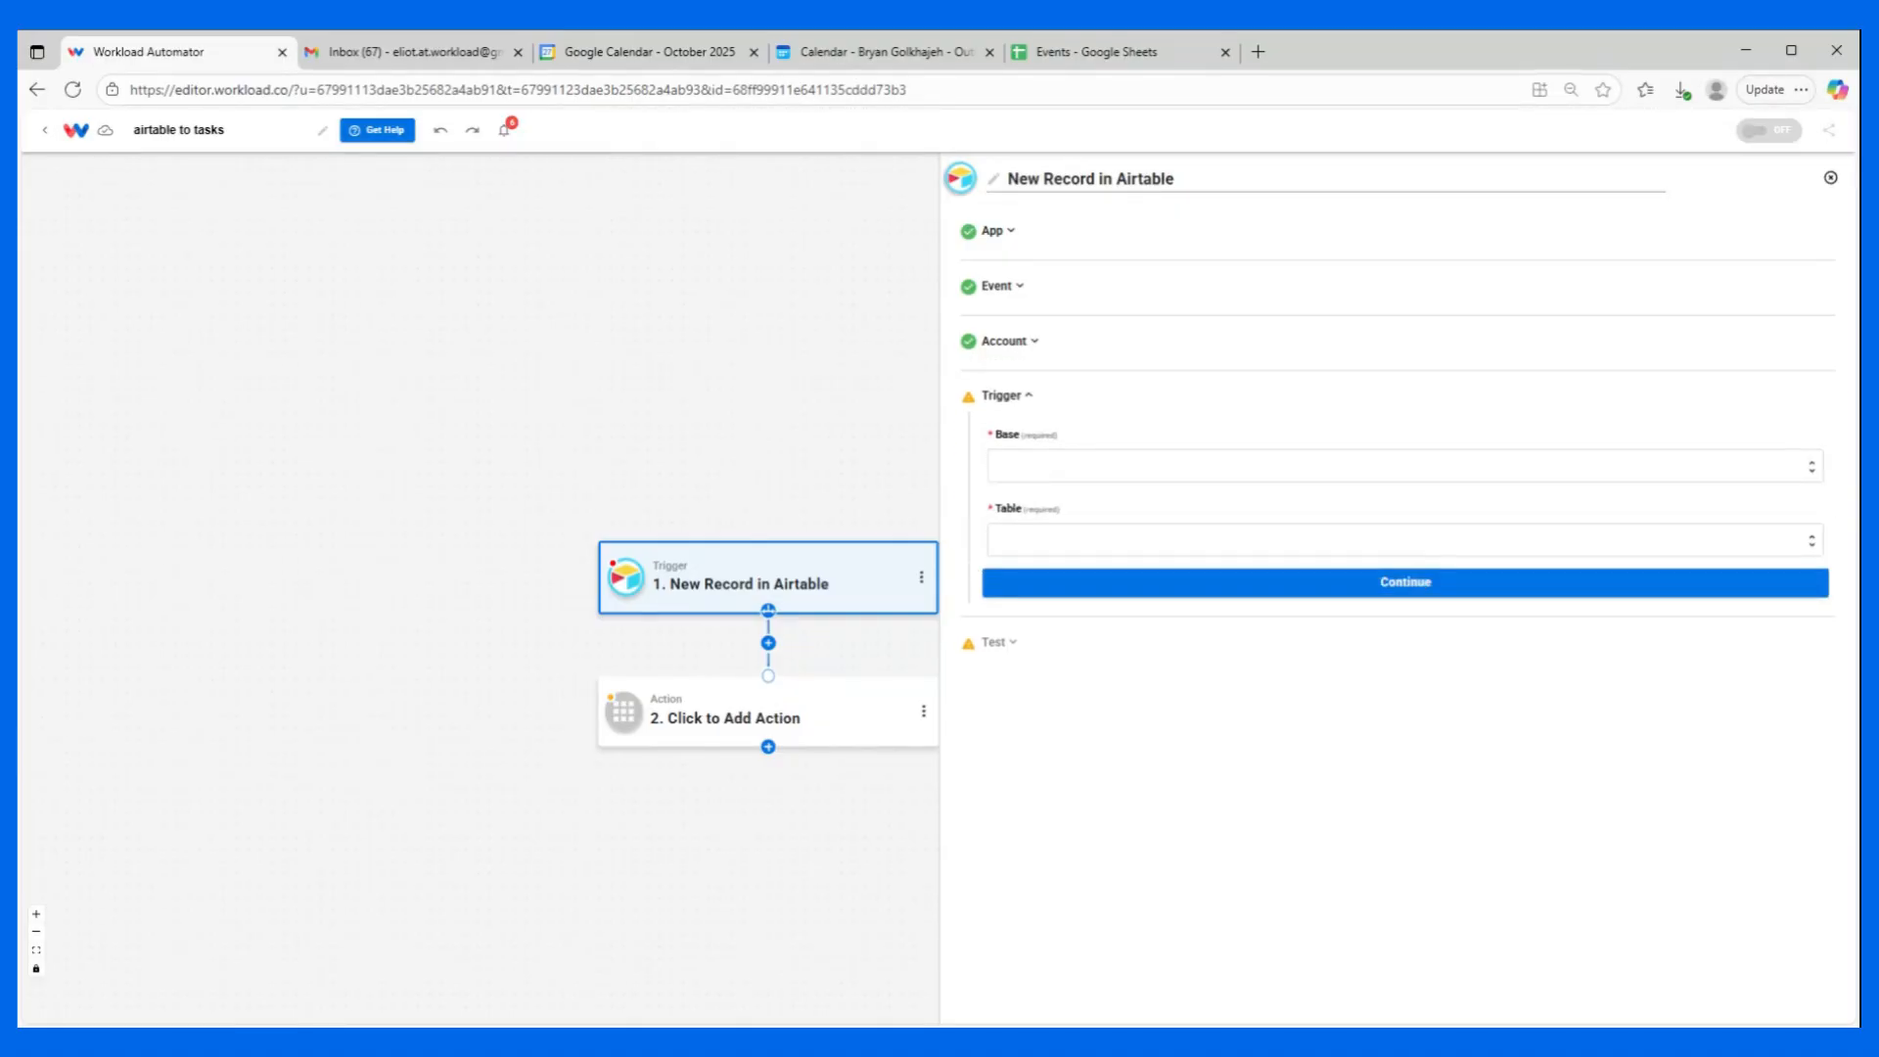
Configure the trigger to watch the Project tracker base and its "Tasks, timelines, and assignees" table.
left_click(1174, 465)
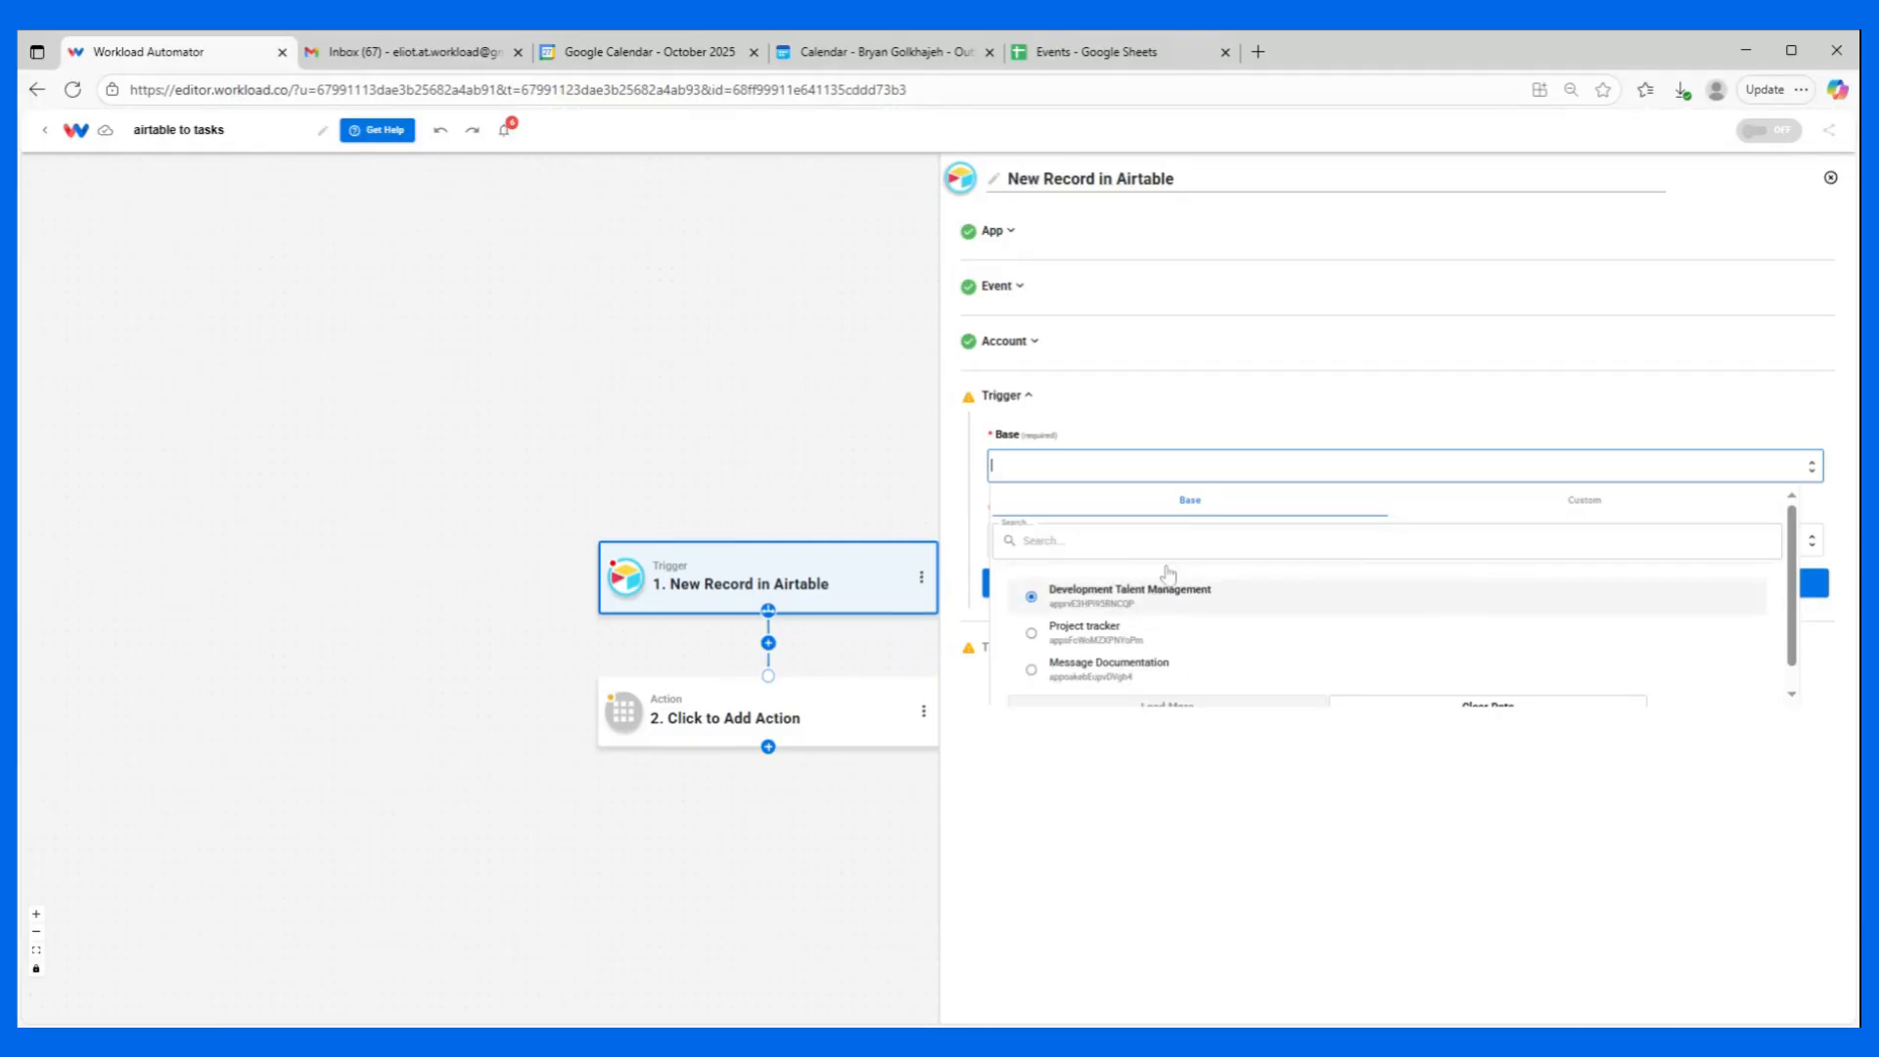
left_click(1082, 629)
left_click(1055, 541)
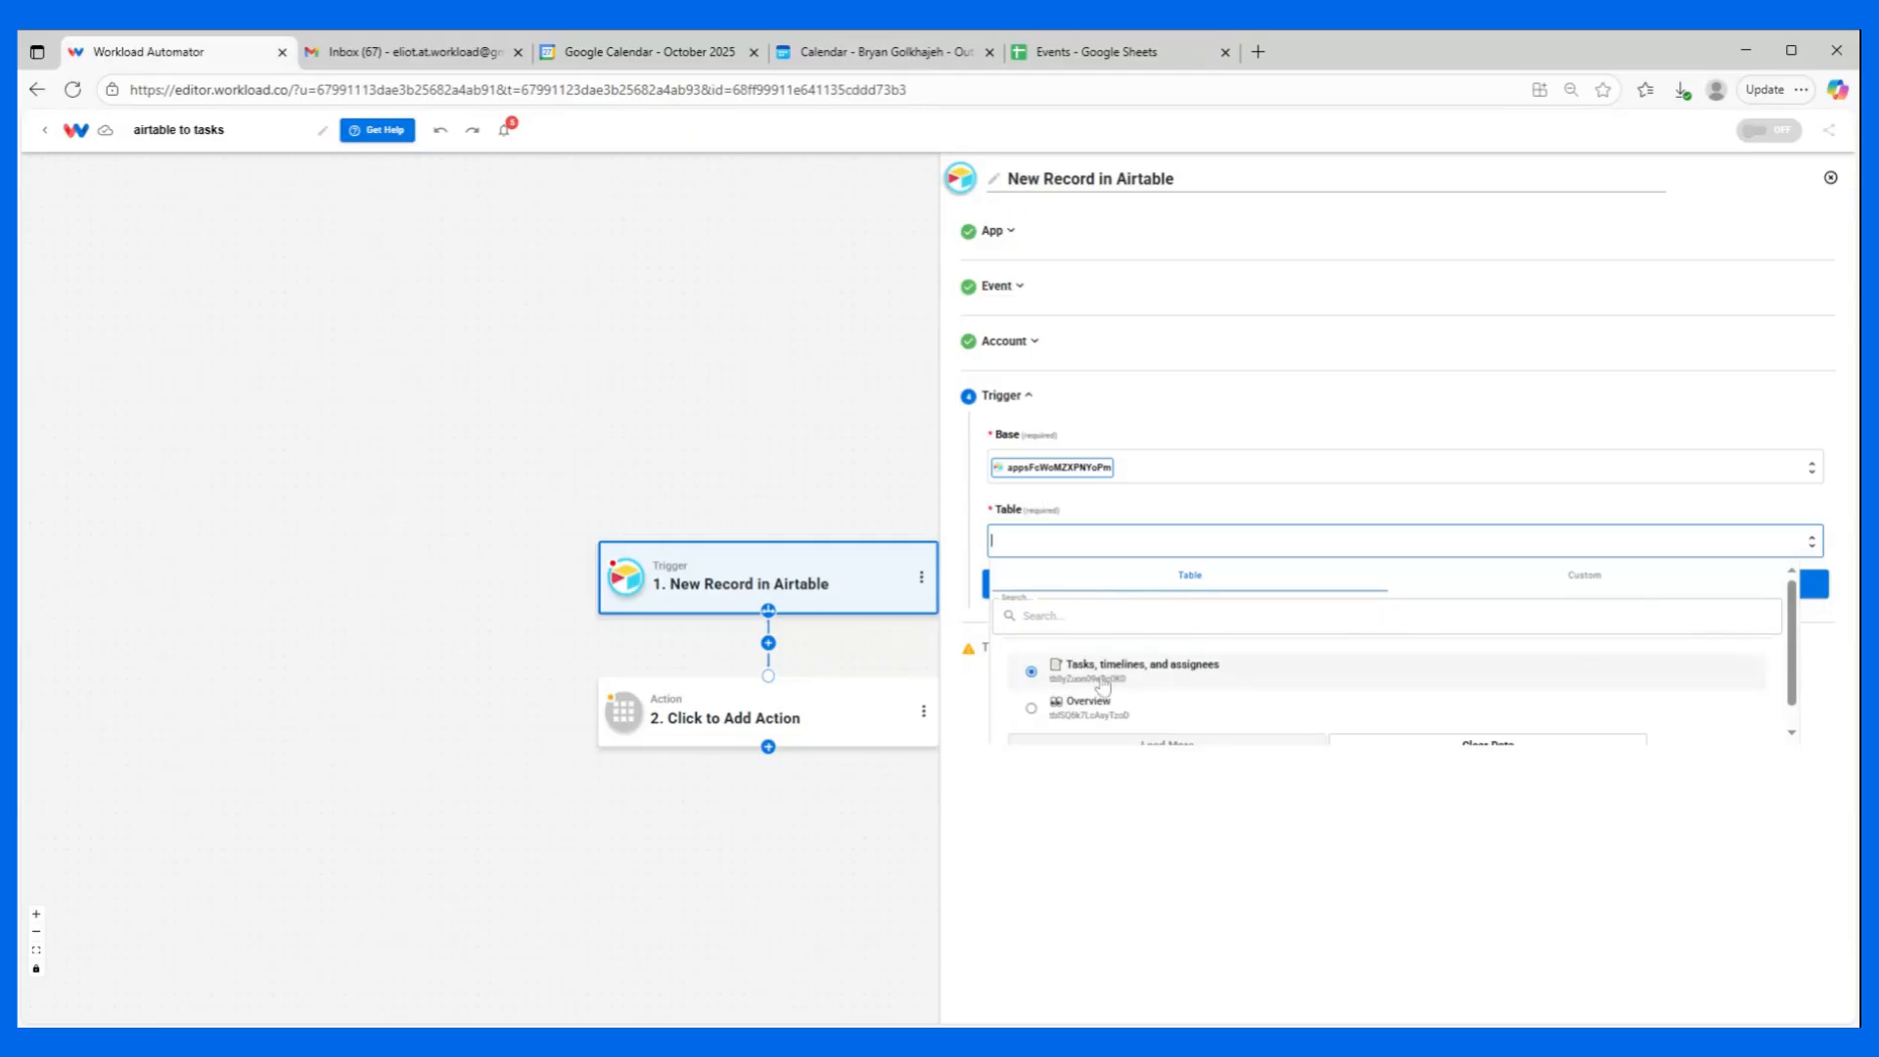
left_click(1157, 673)
left_click(1116, 596)
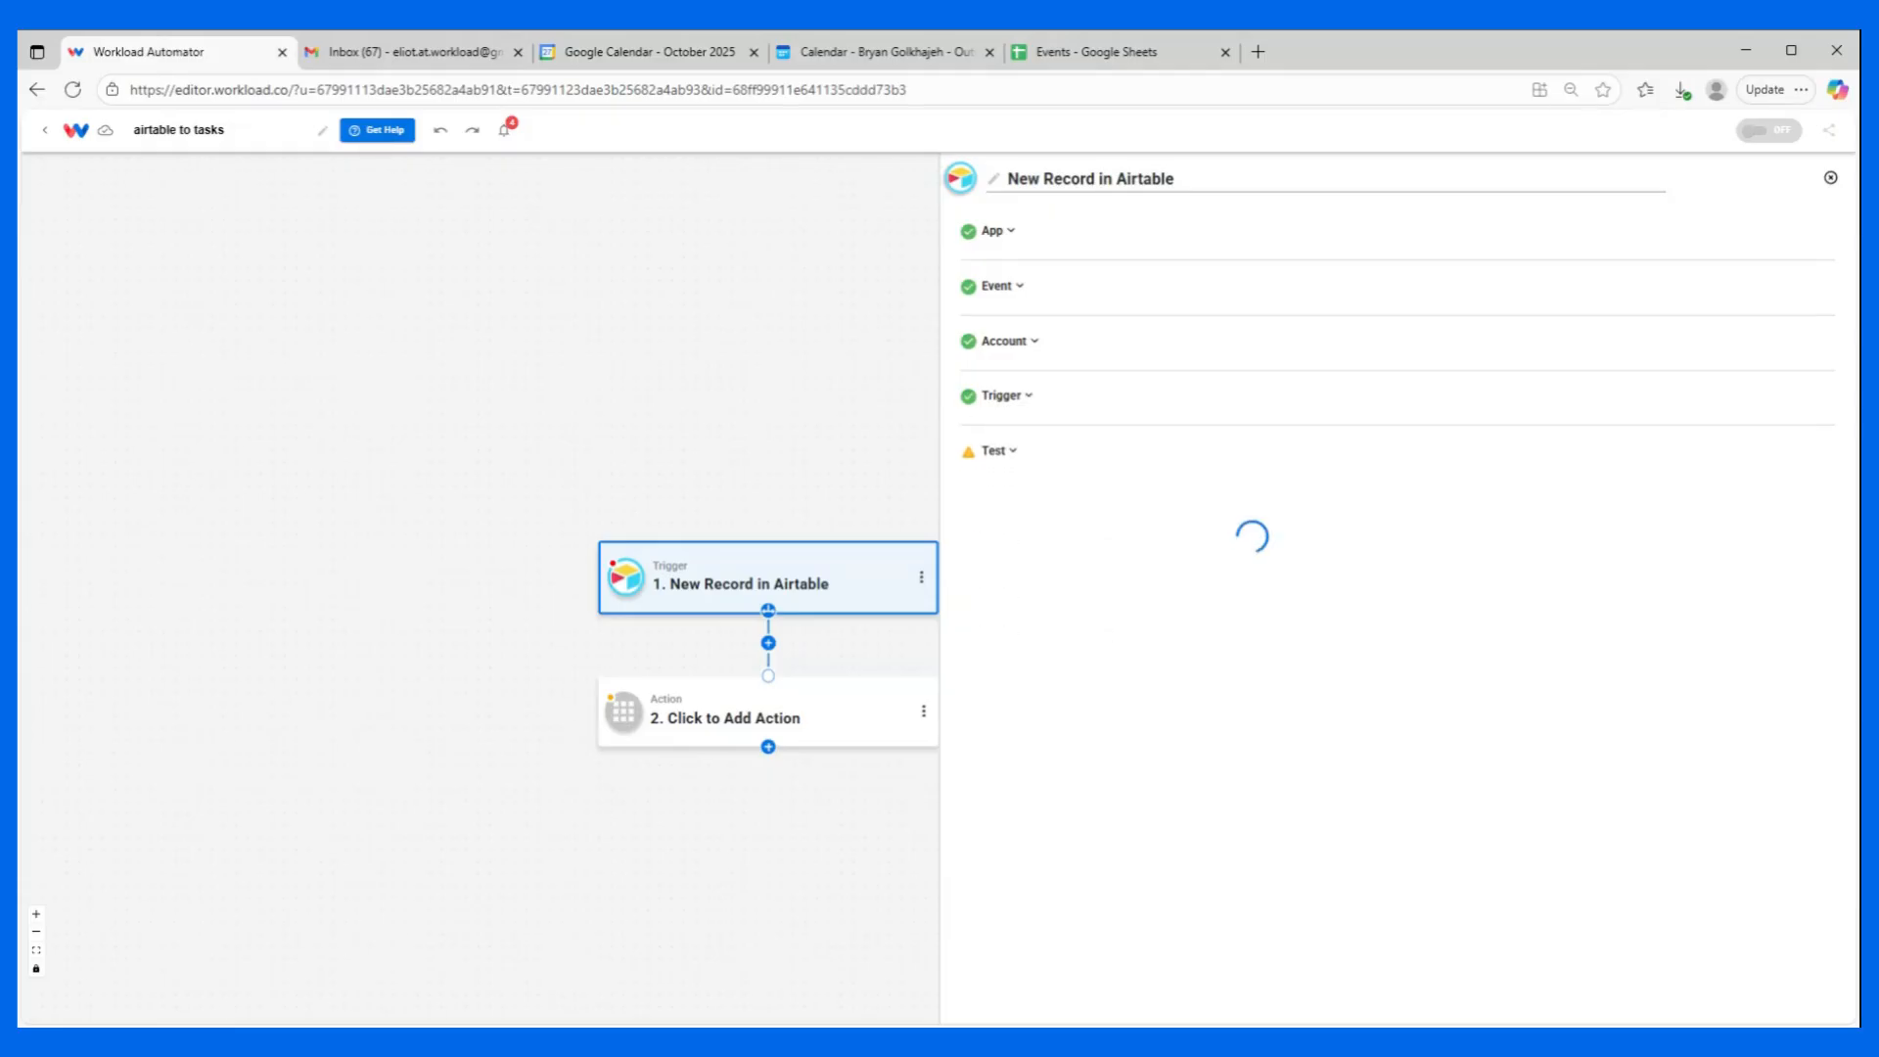
Test the Airtable trigger, review the fields of the sample record, and continue to the action step.
left_click(1447, 613)
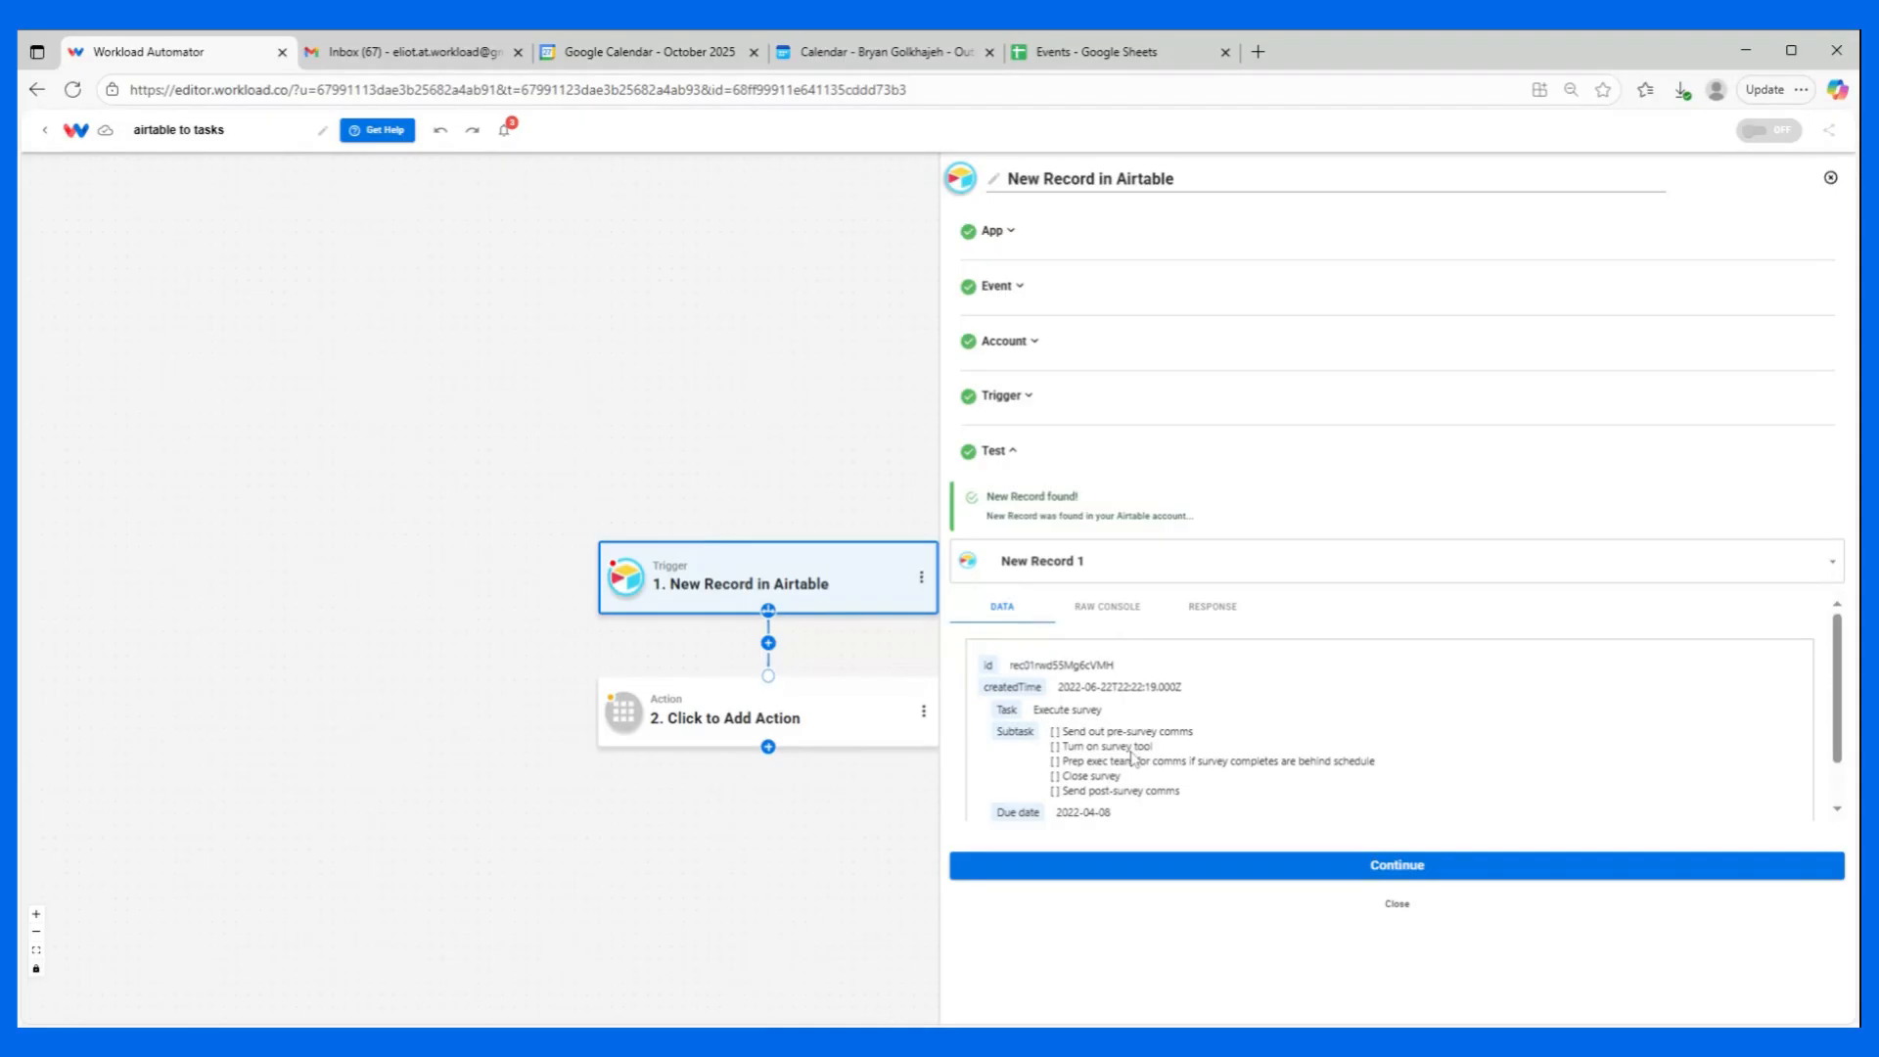
scroll(1111, 748, "down", 1)
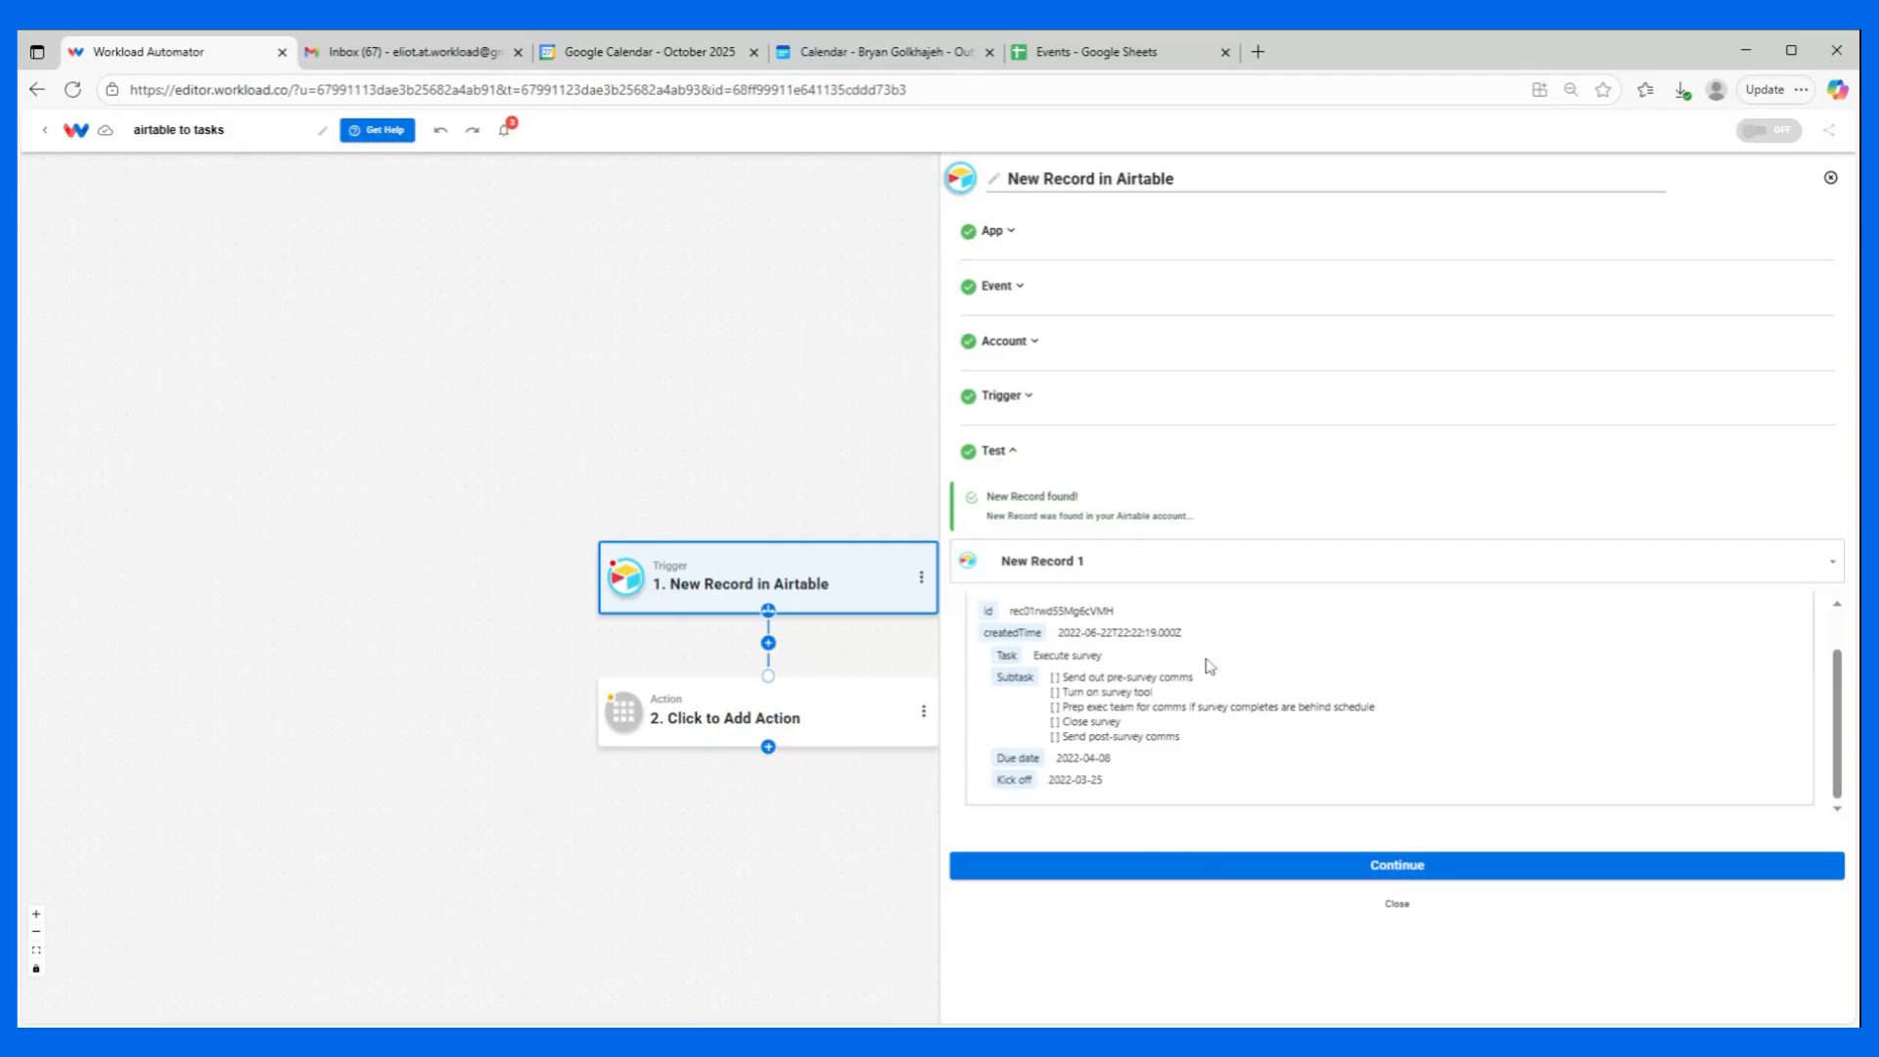
left_click(1214, 865)
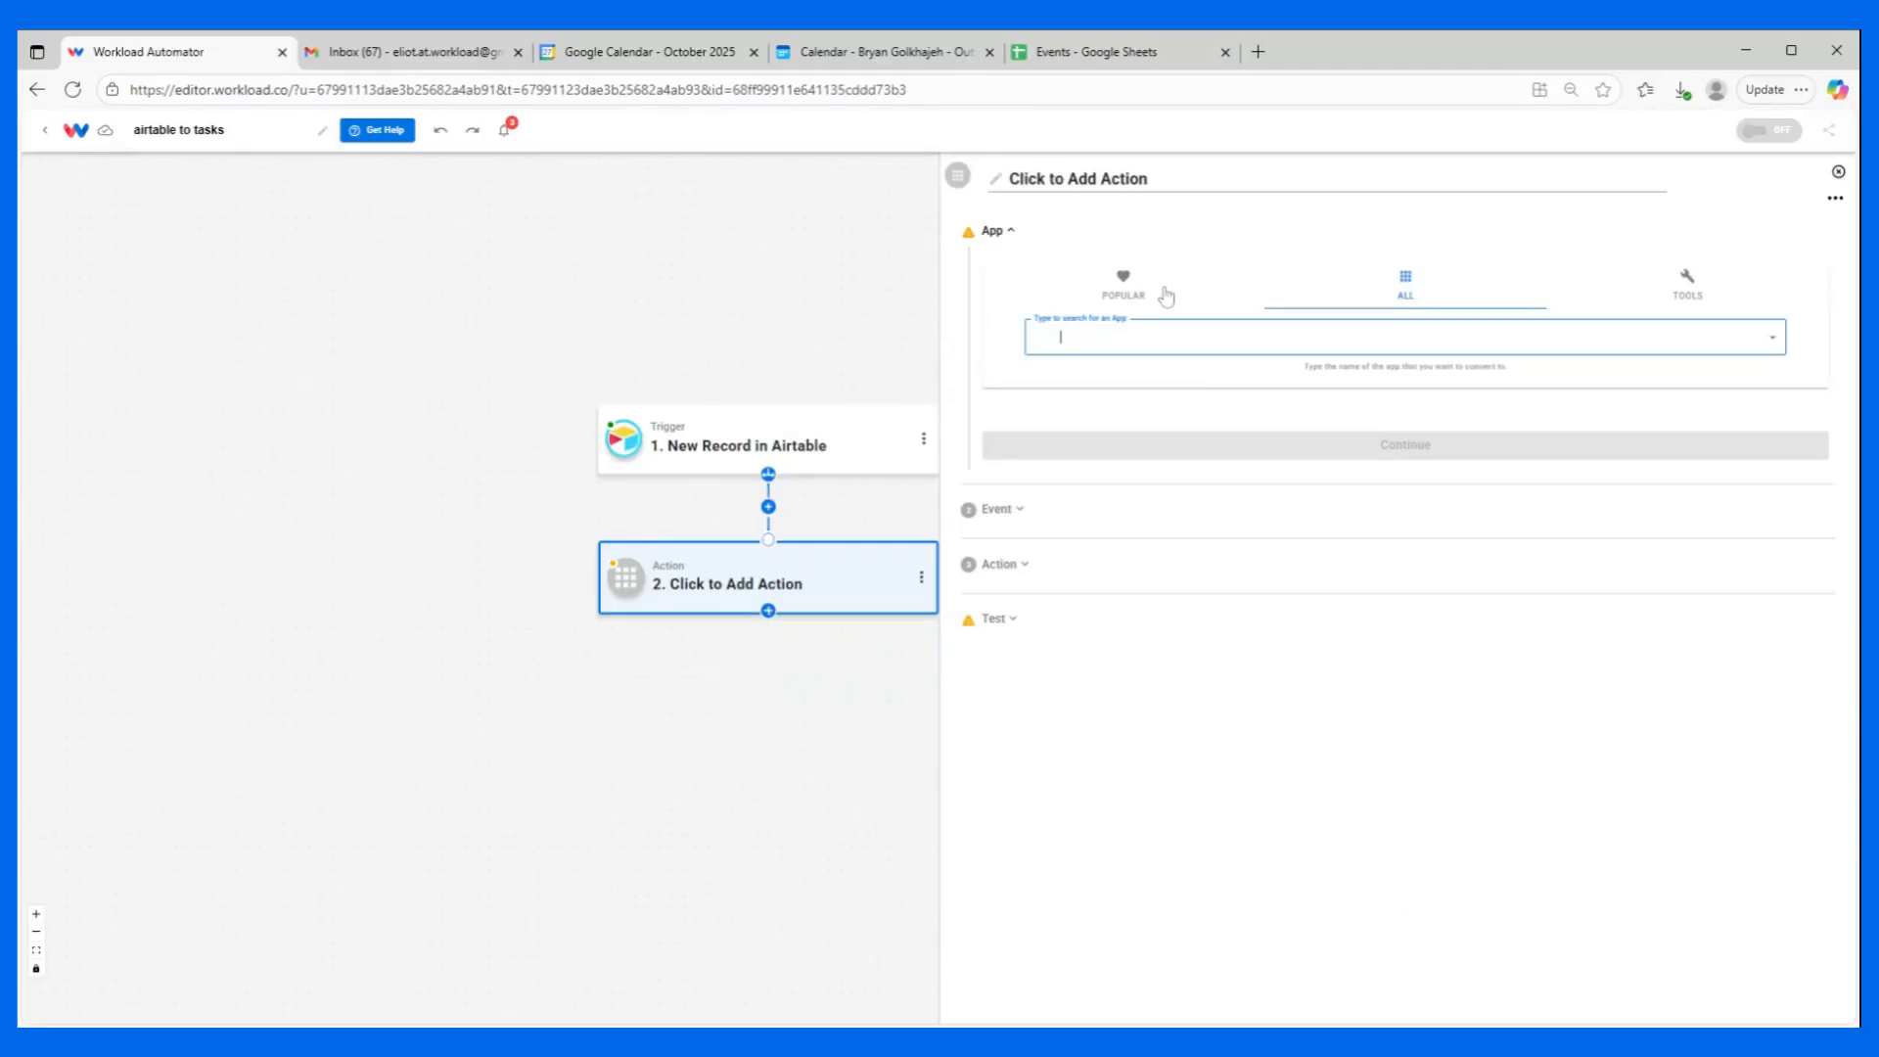
Search the apps for "tasks" and choose Google Tasks as the app for the second step.
type("ta")
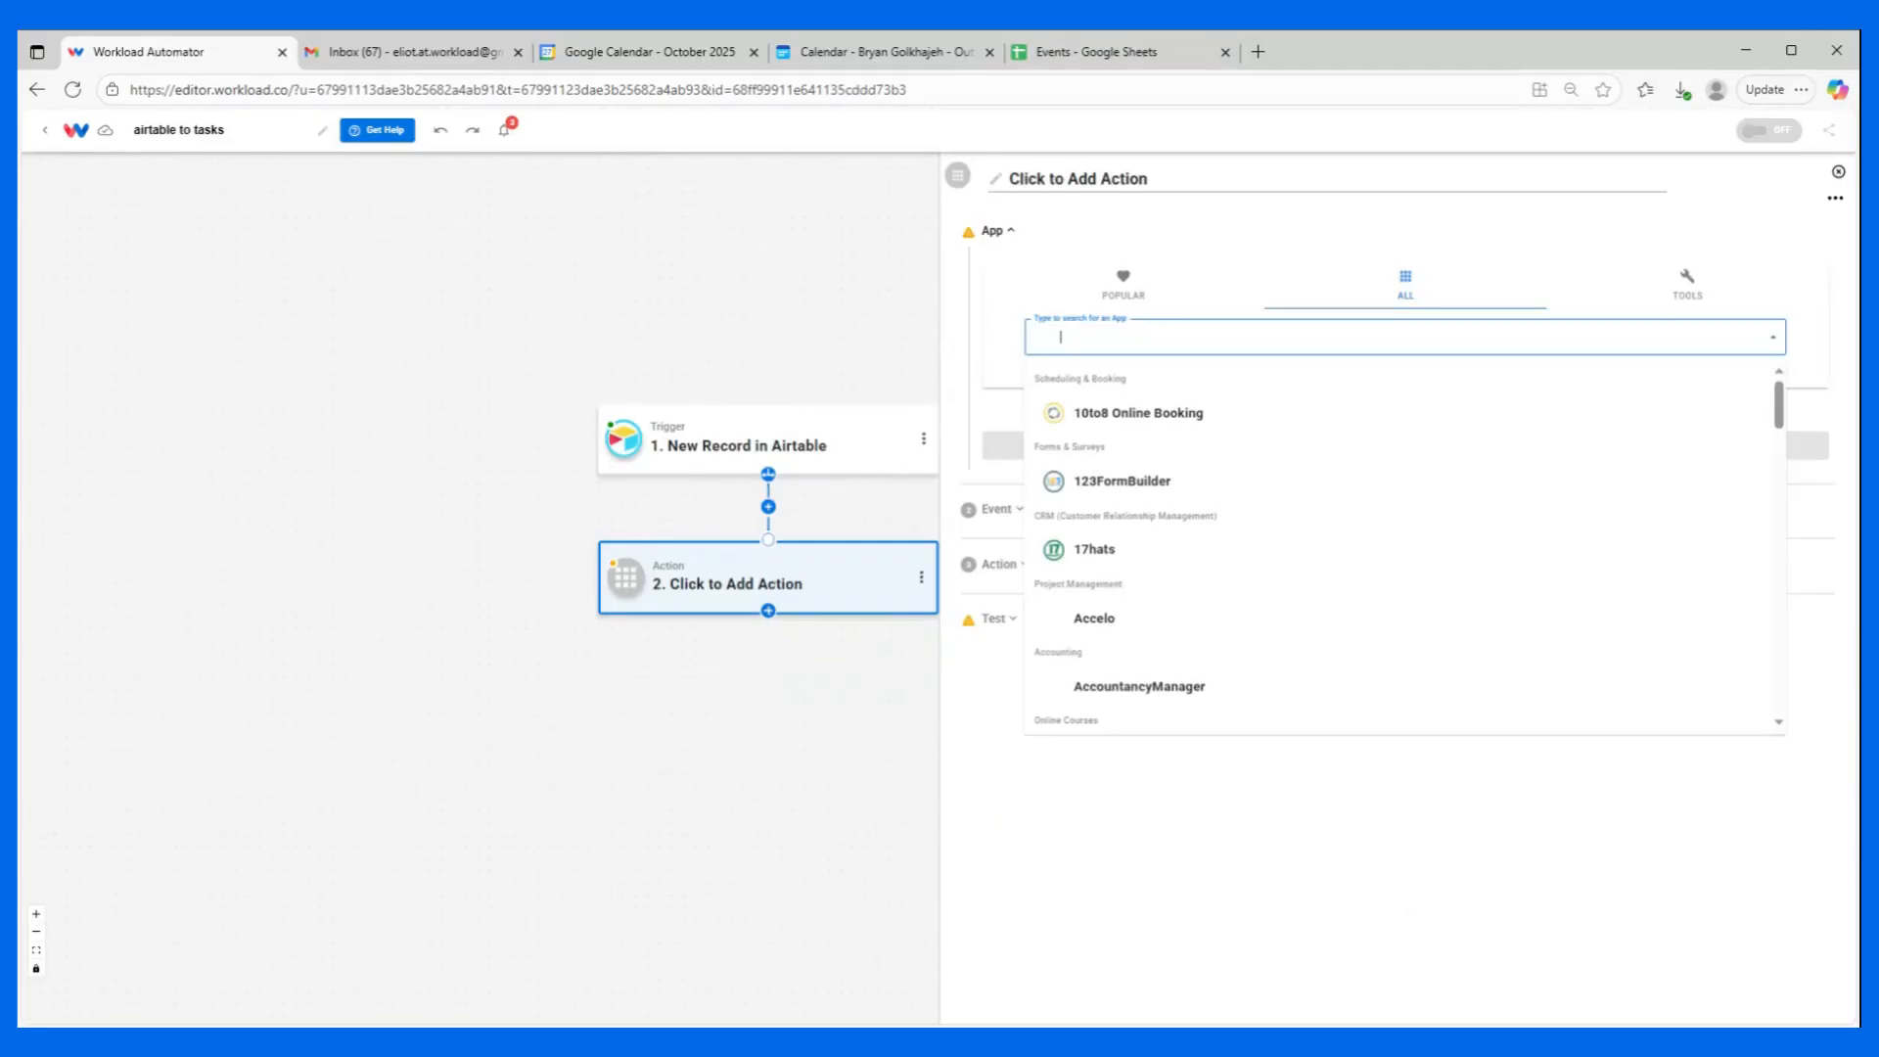
type("s")
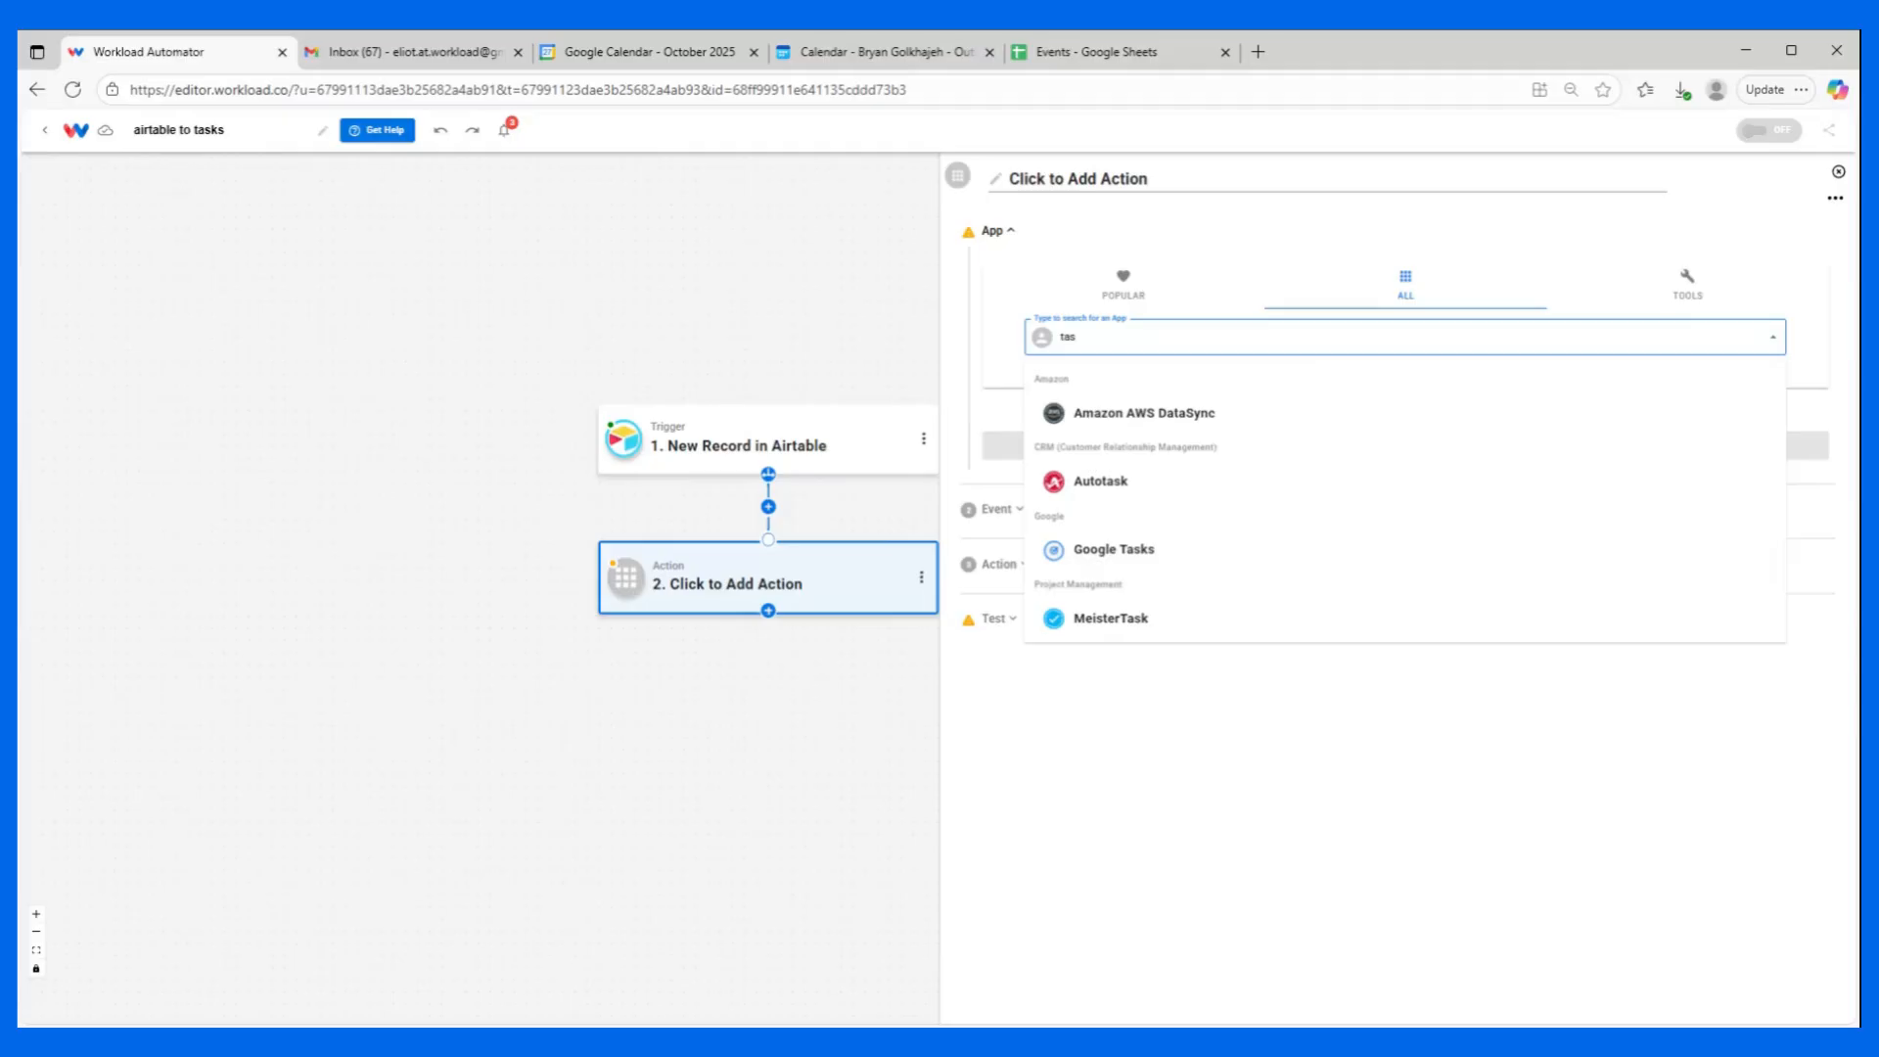
type("ksd")
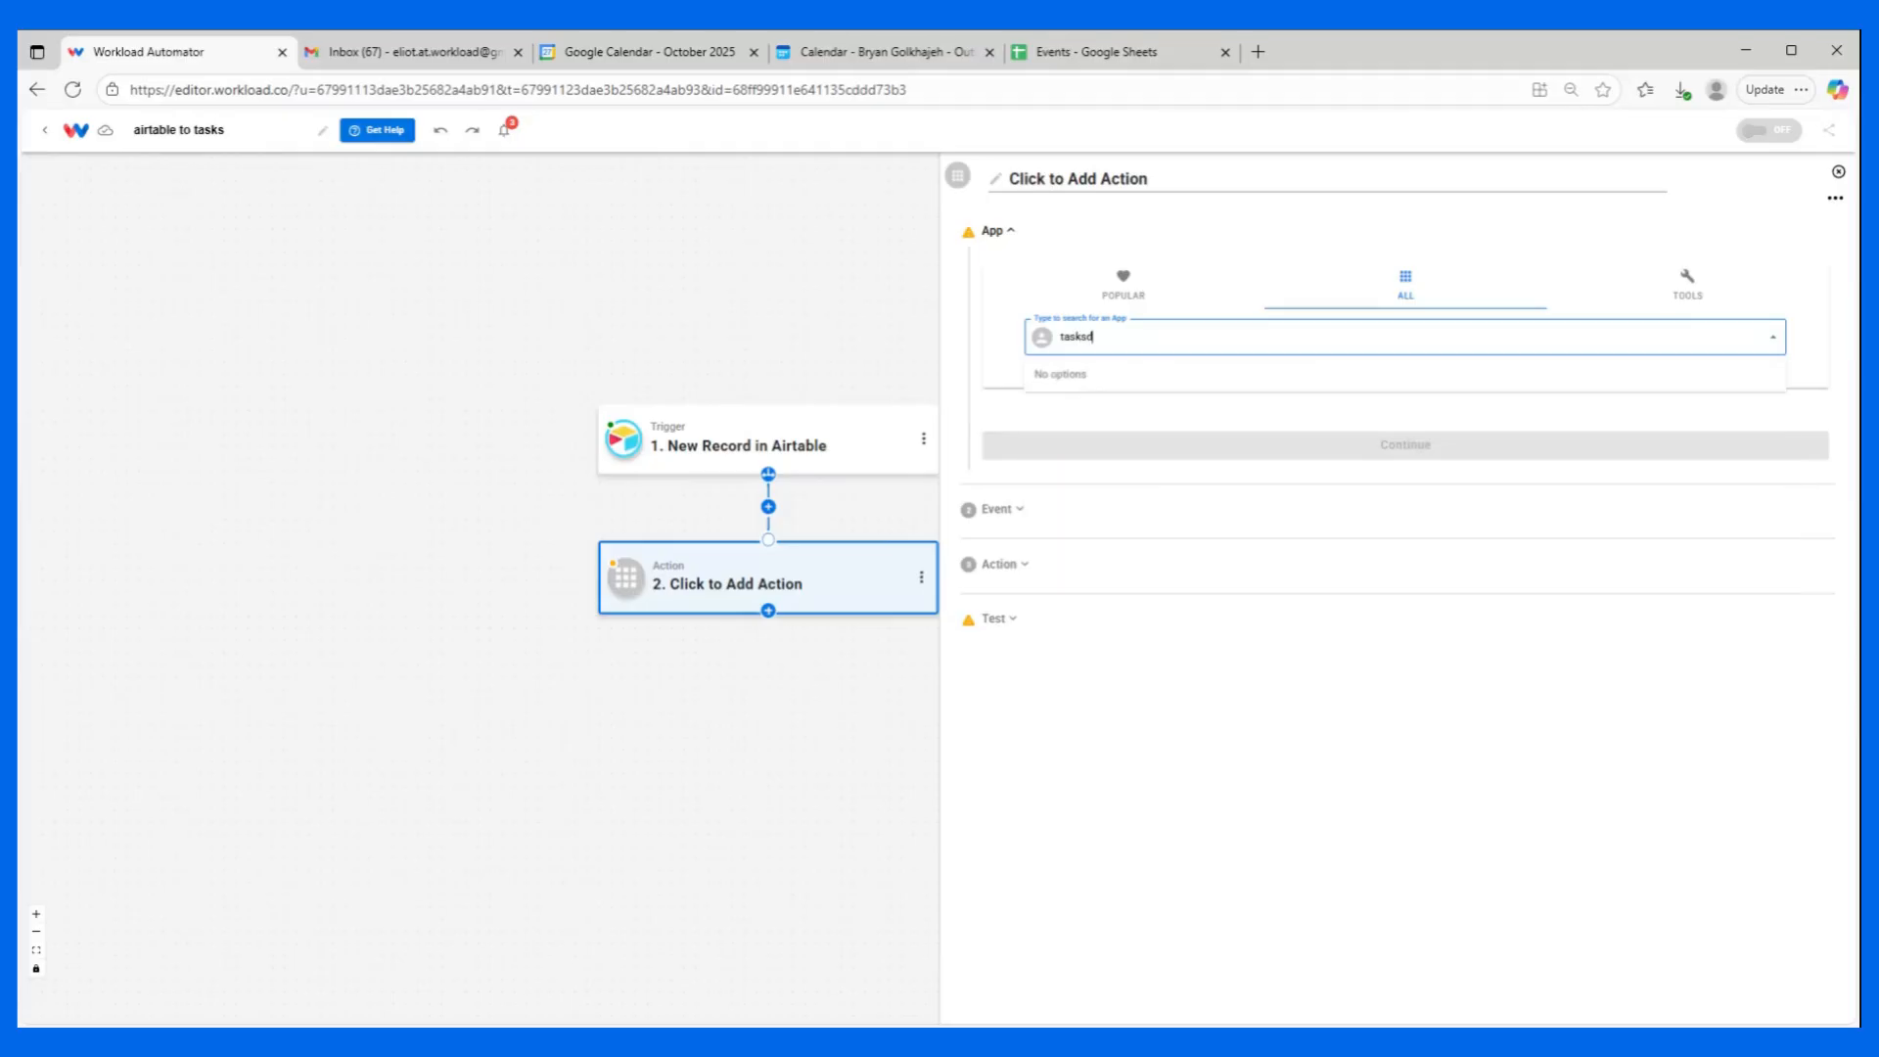
key("BackSpace")
left_click(1111, 411)
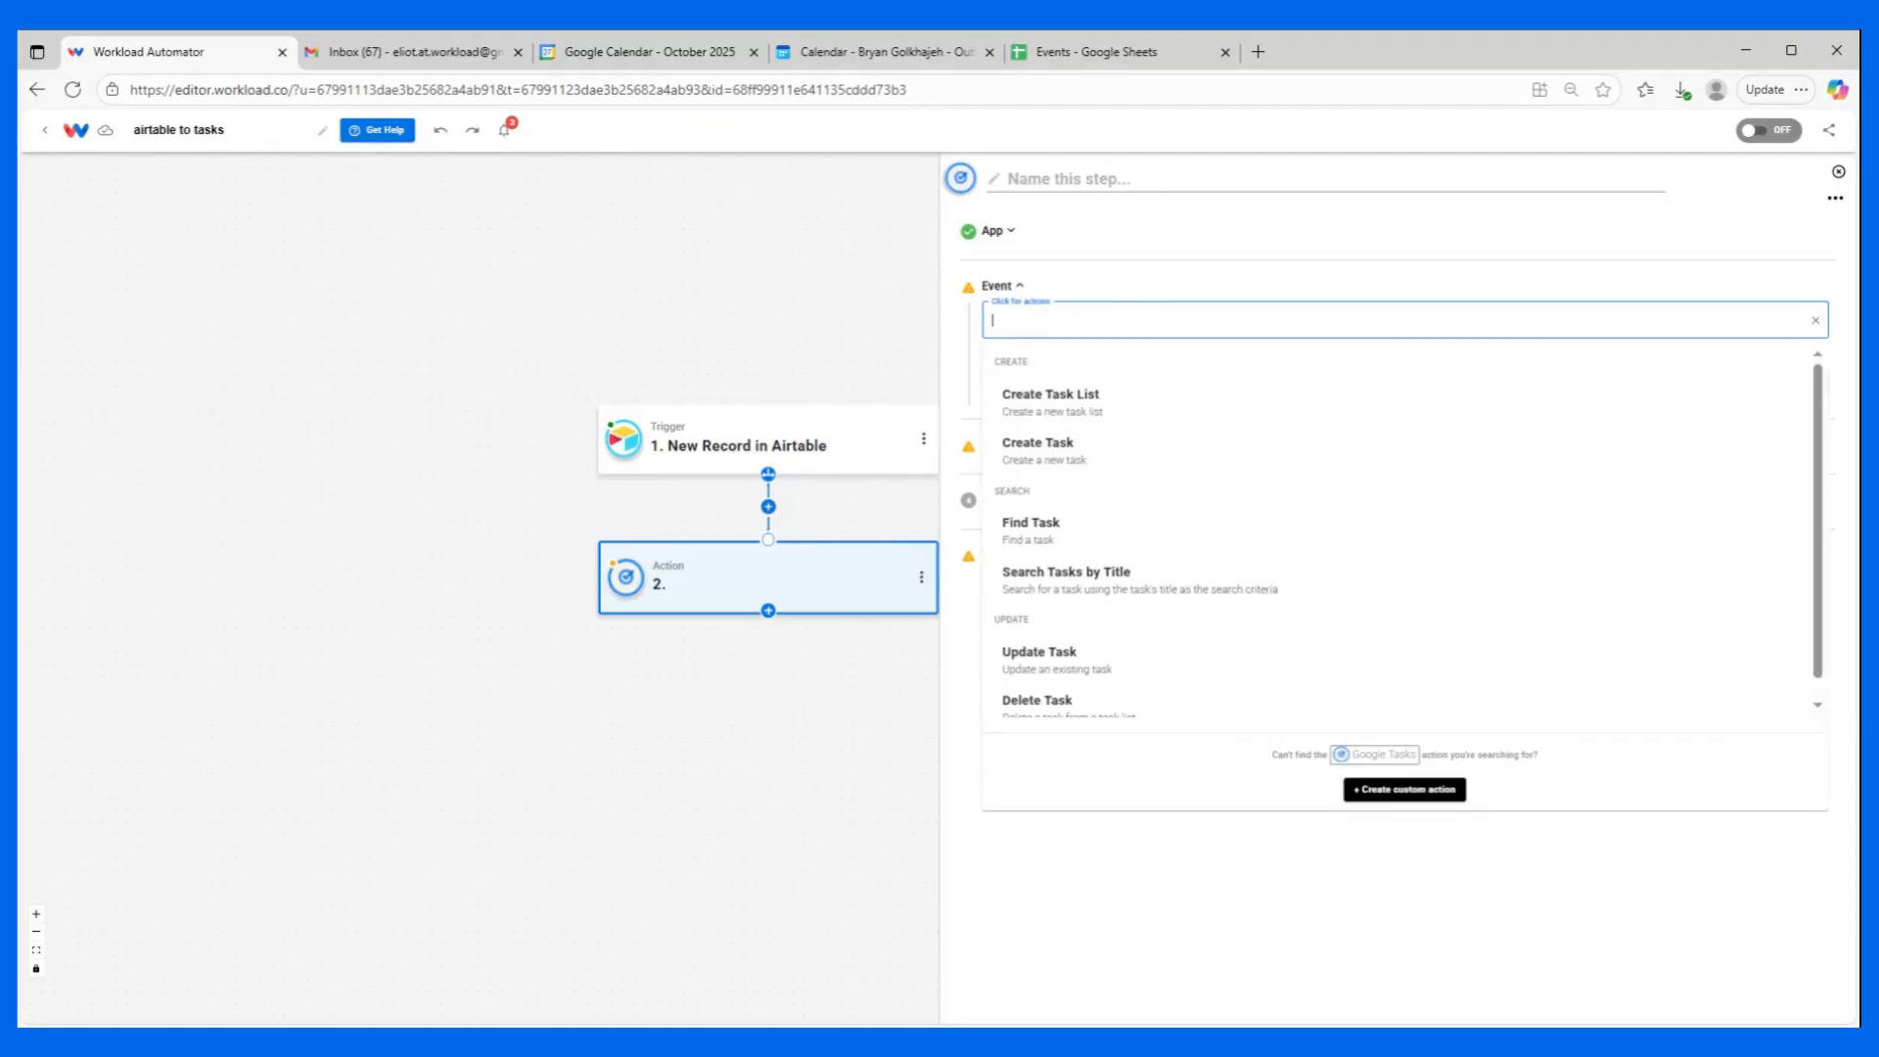
Choose the Create Task event for the Google Tasks action and accept its connected account.
left_click(1017, 458)
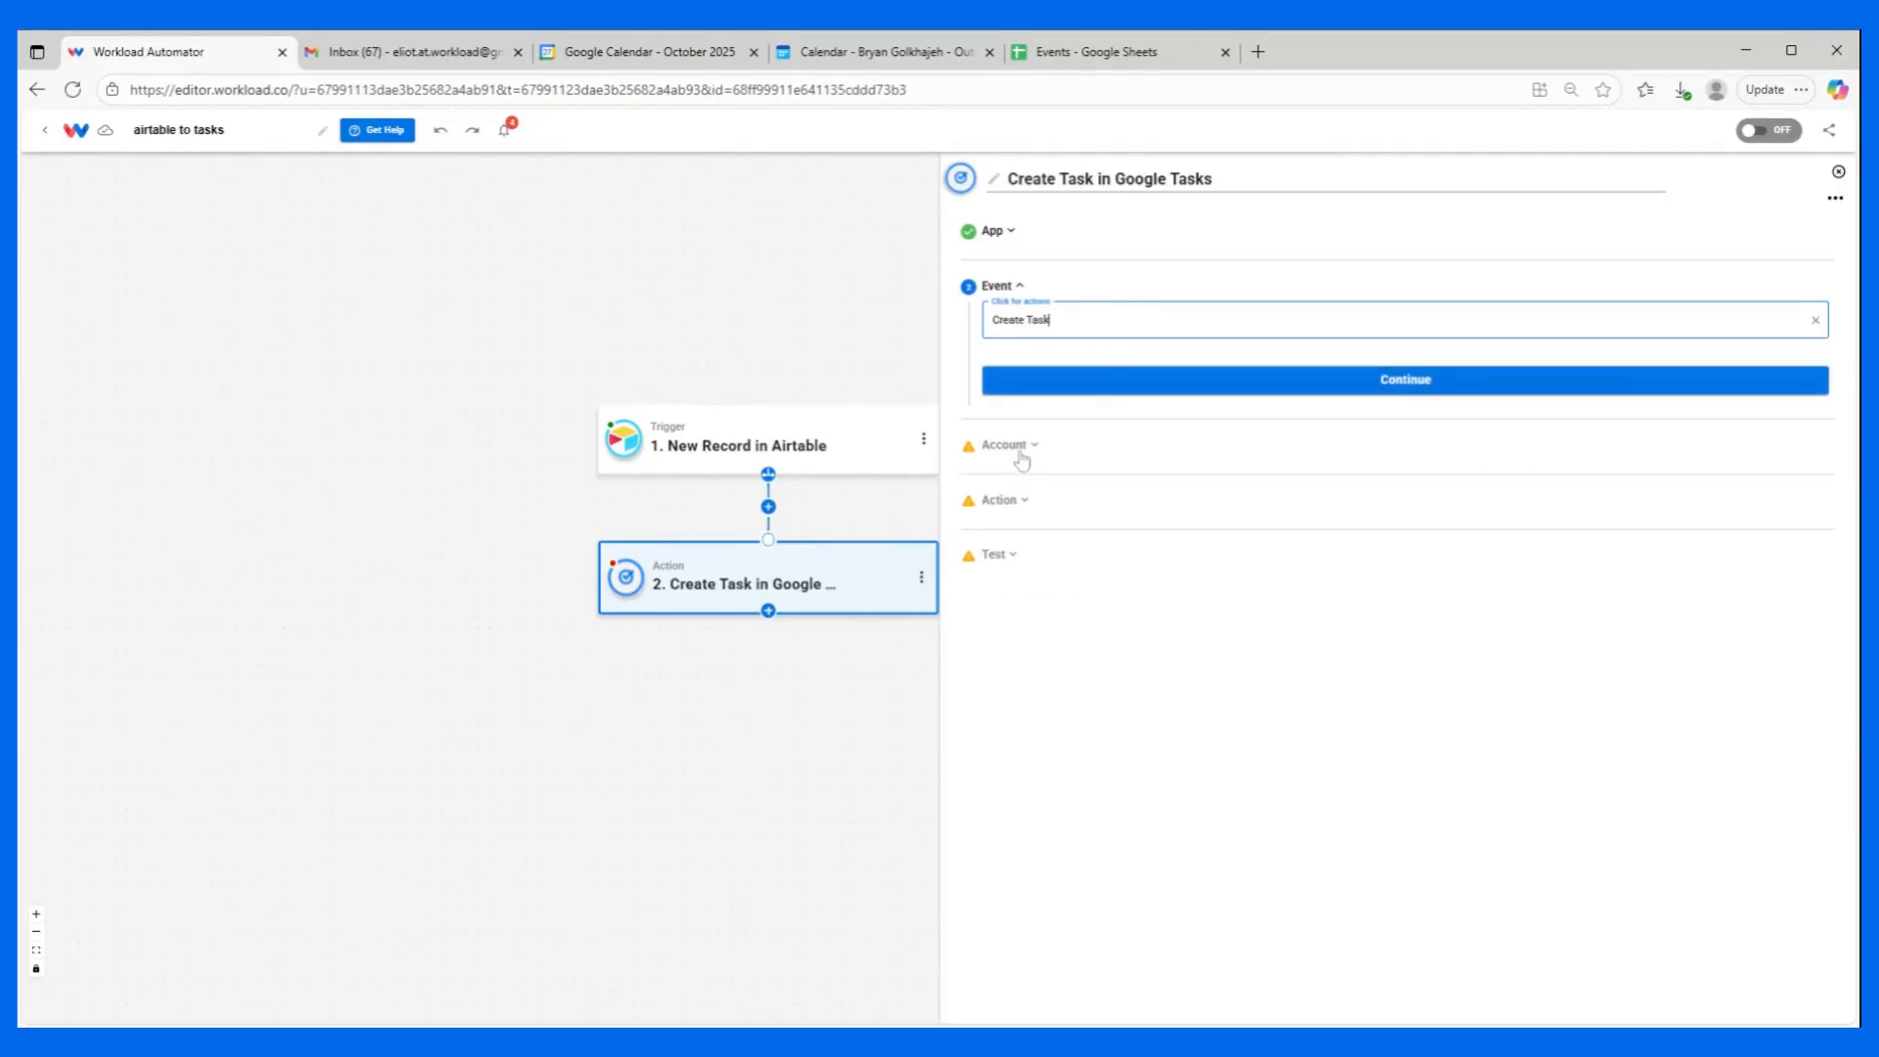
left_click(1091, 384)
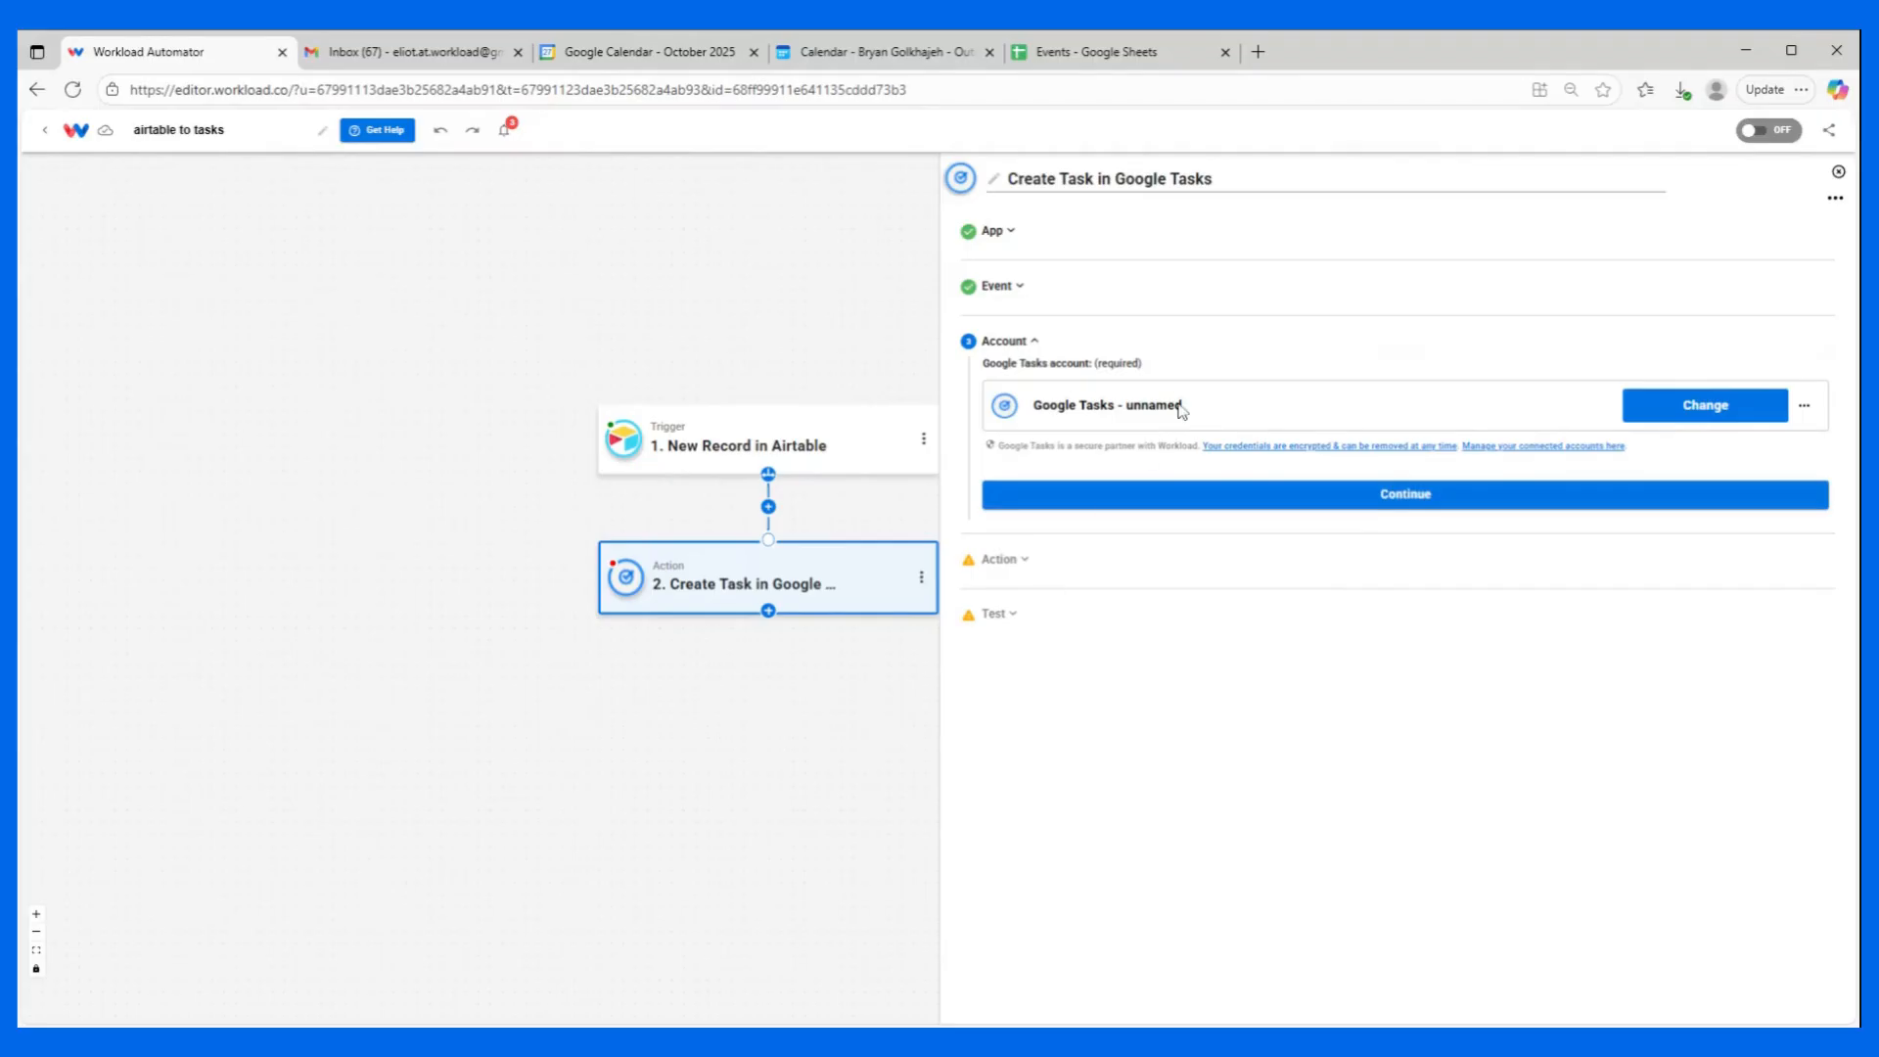
left_click(1183, 497)
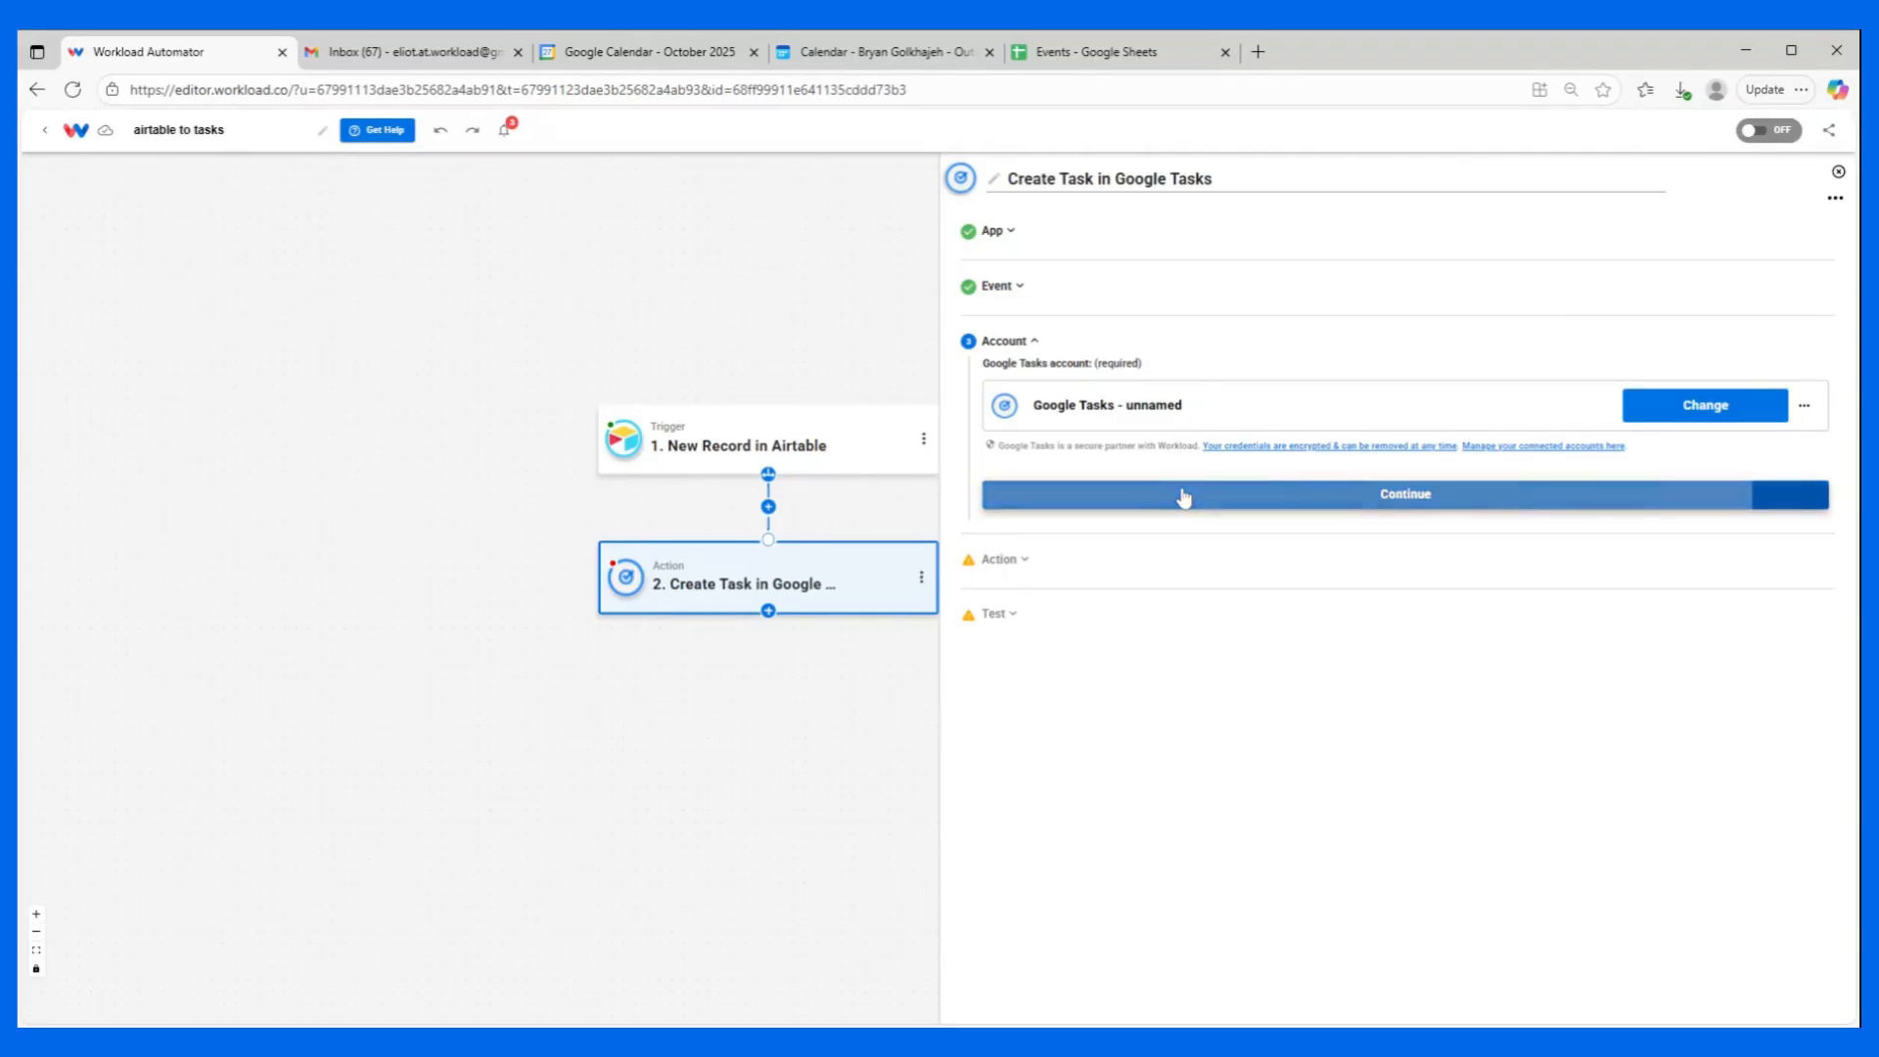
Select My Tasks as the tasklist in which the action creates the task.
left_click(1112, 489)
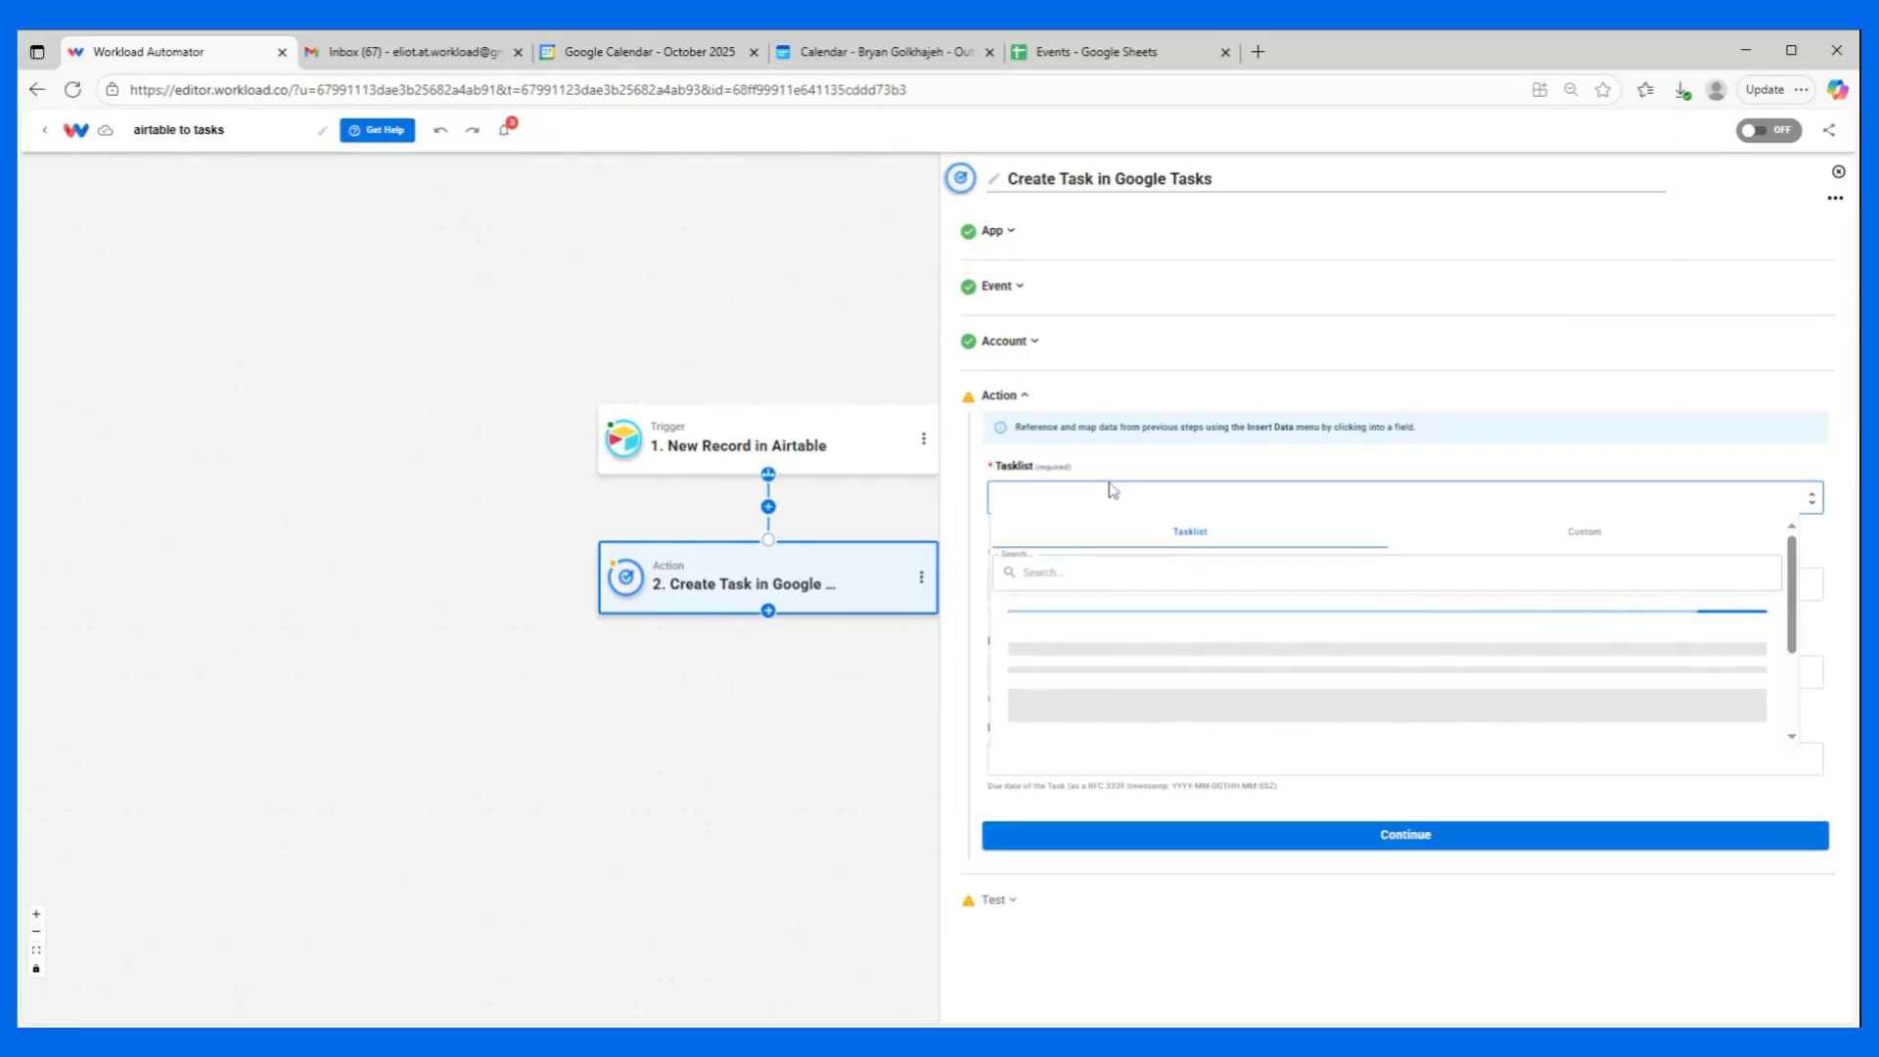
left_click(1065, 661)
left_click(1080, 636)
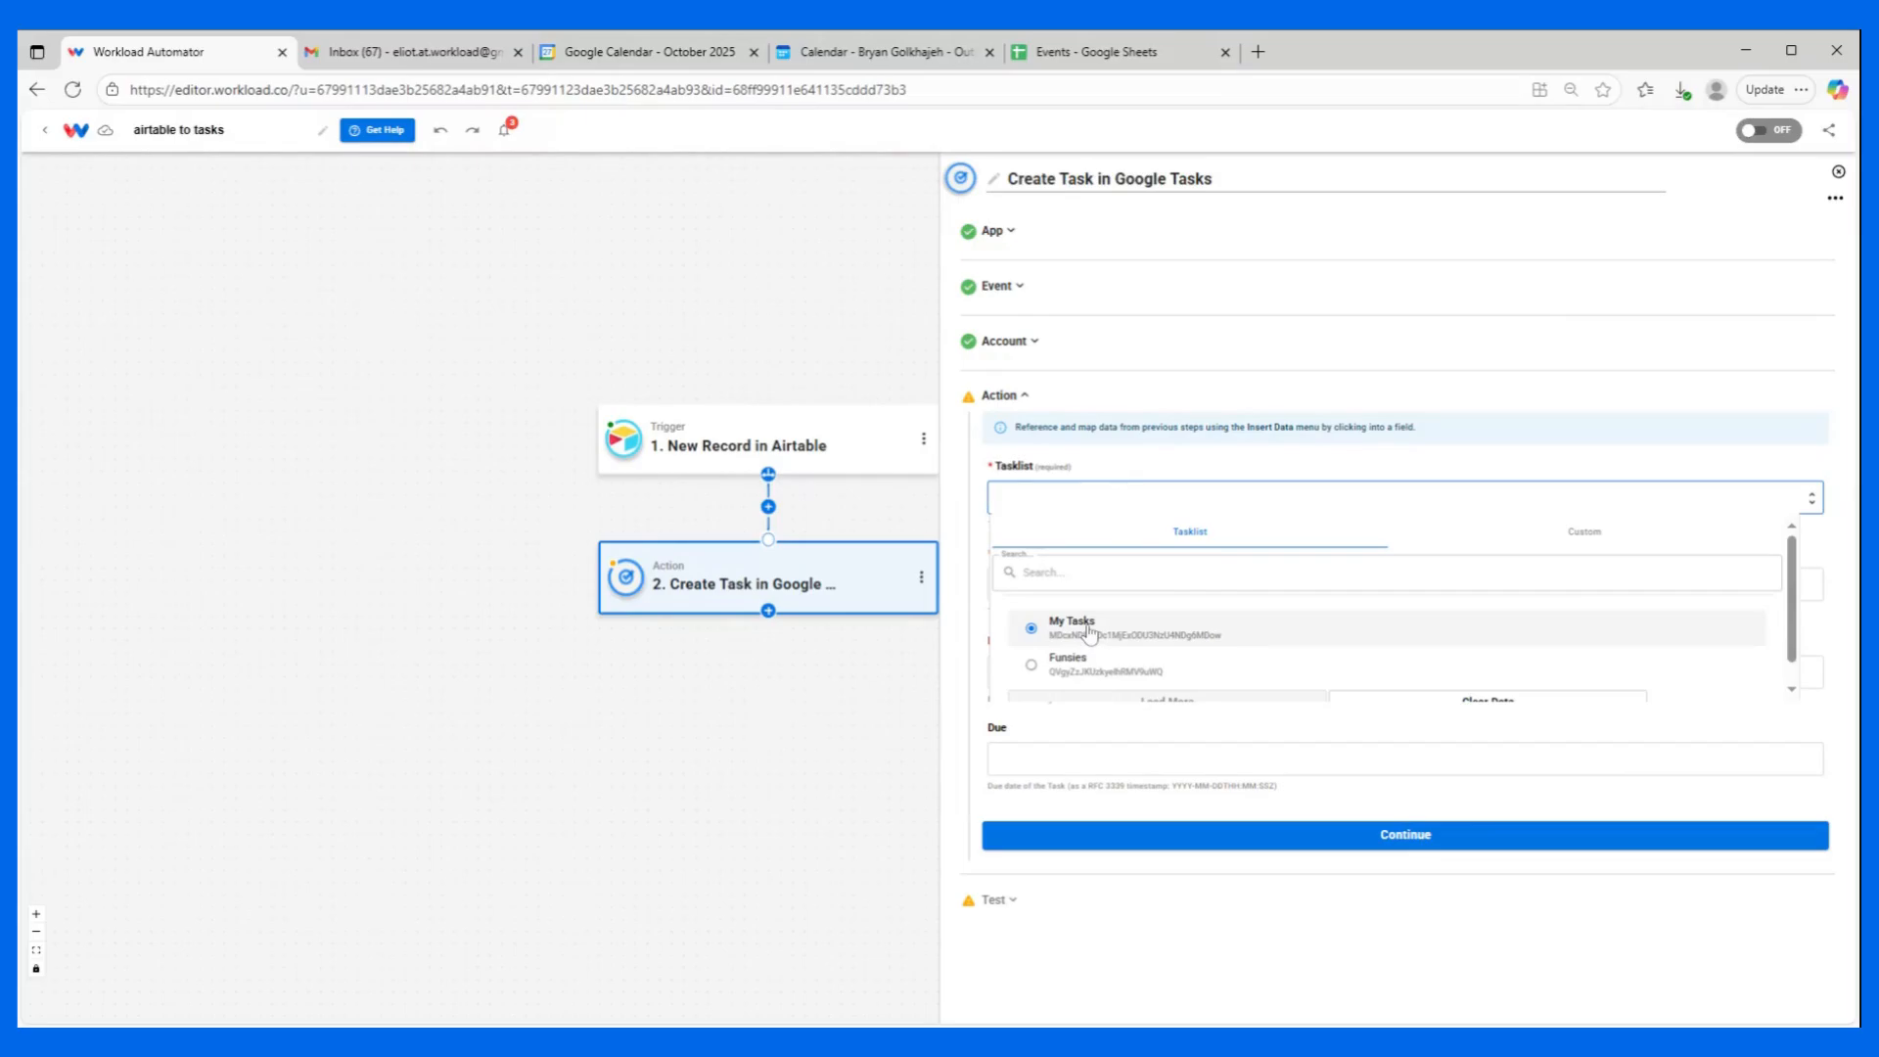
left_click(1089, 631)
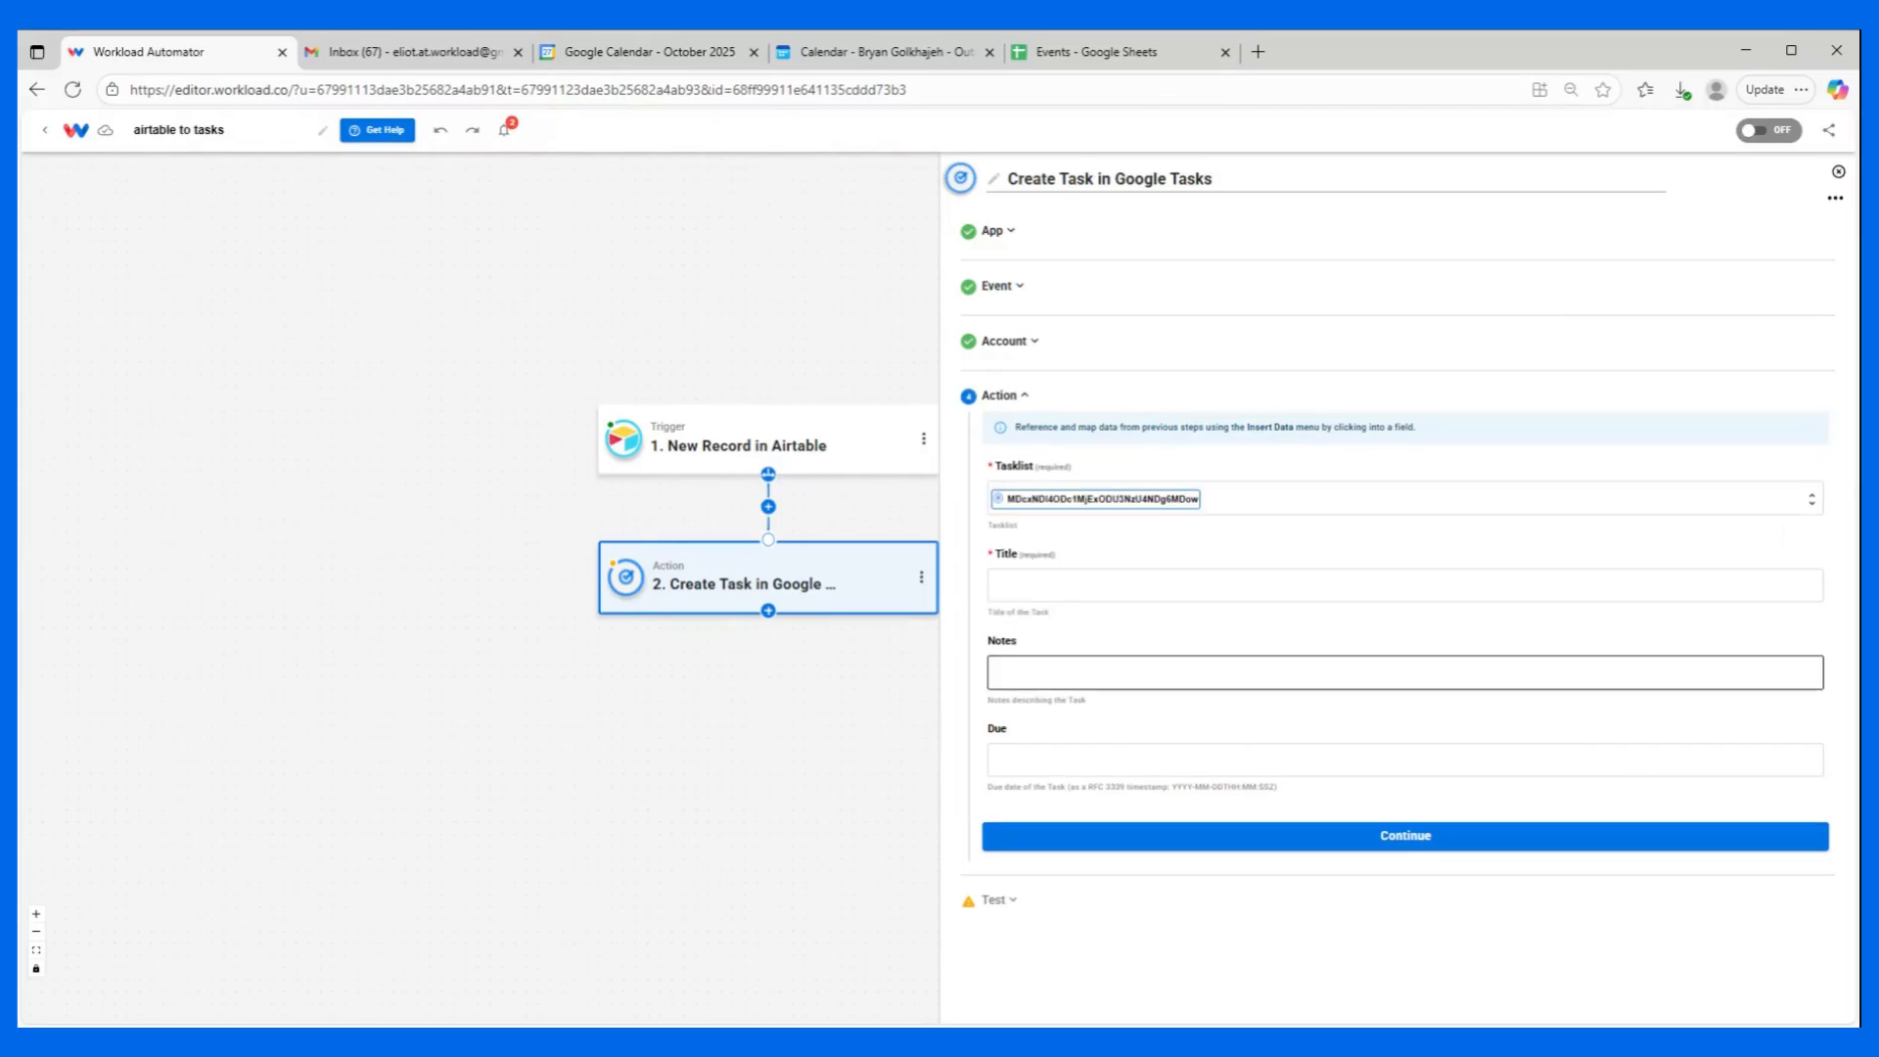
Map the task's Title to the Task field of the Airtable record.
mouse_move(748, 460)
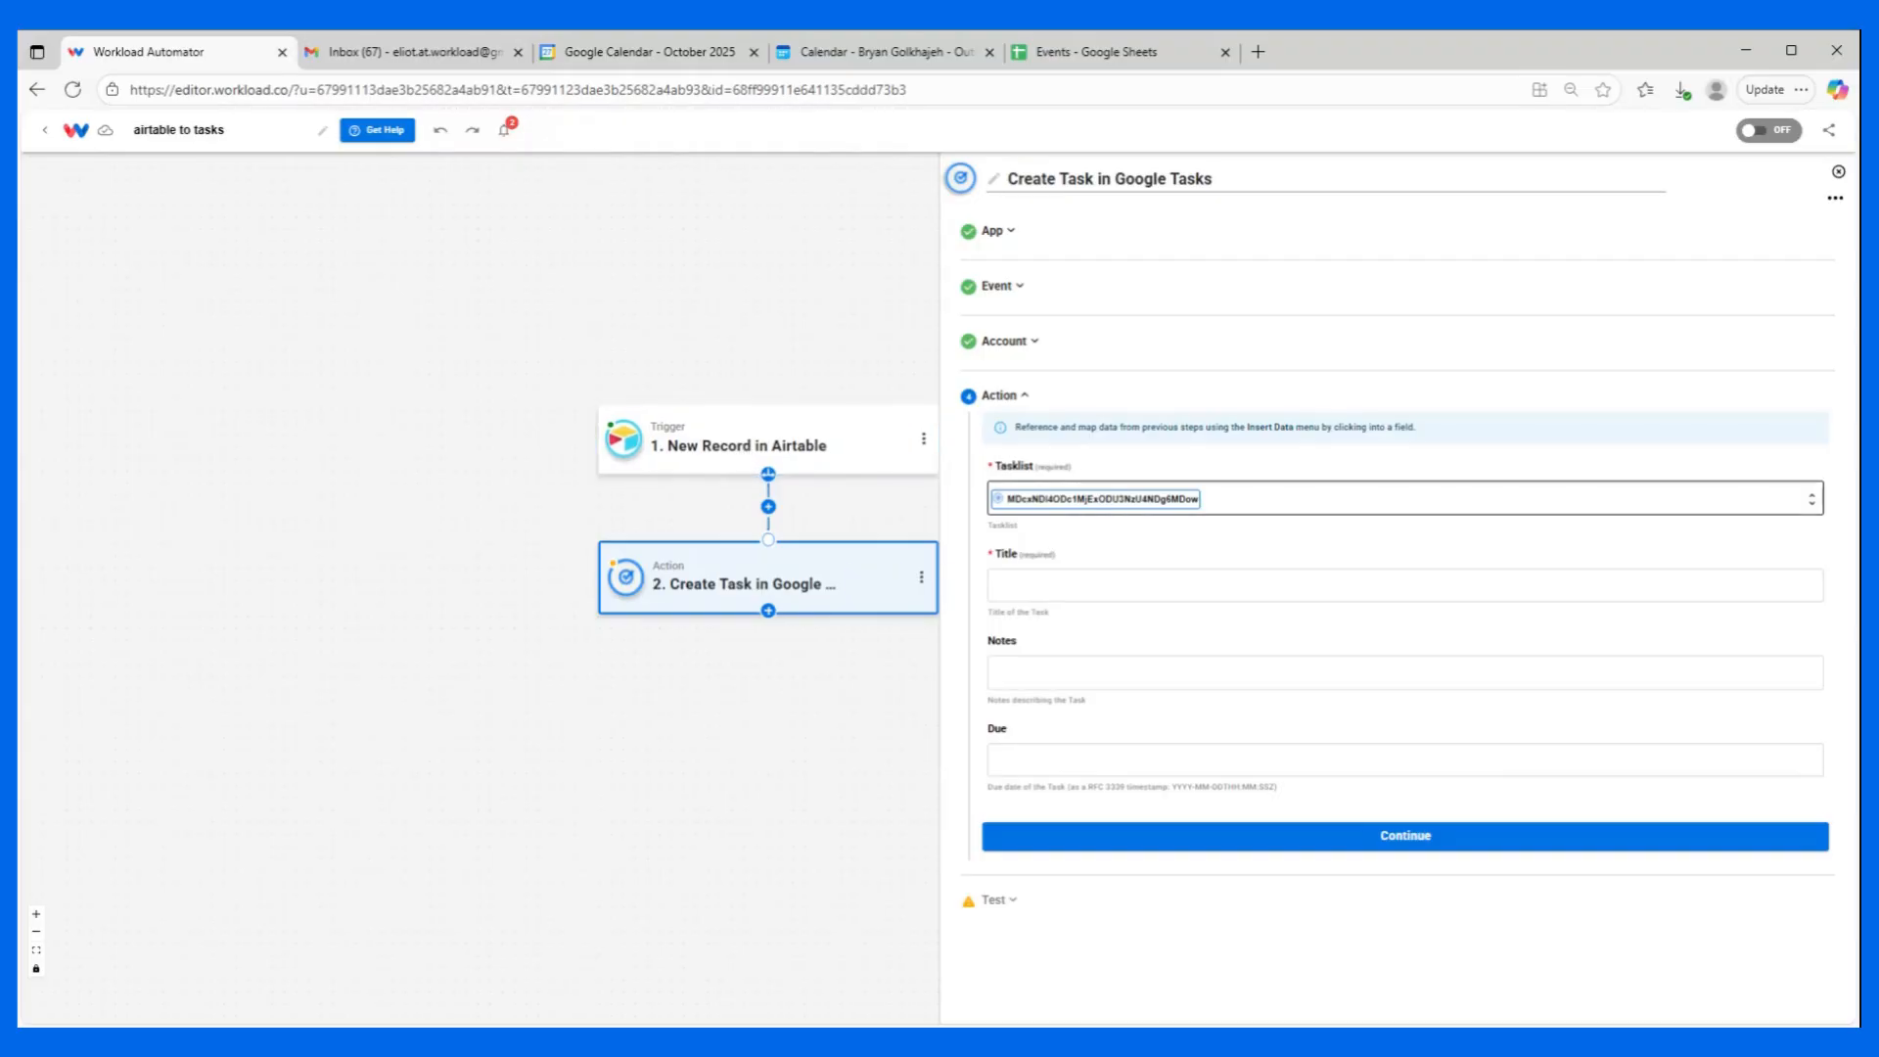
left_click(1042, 585)
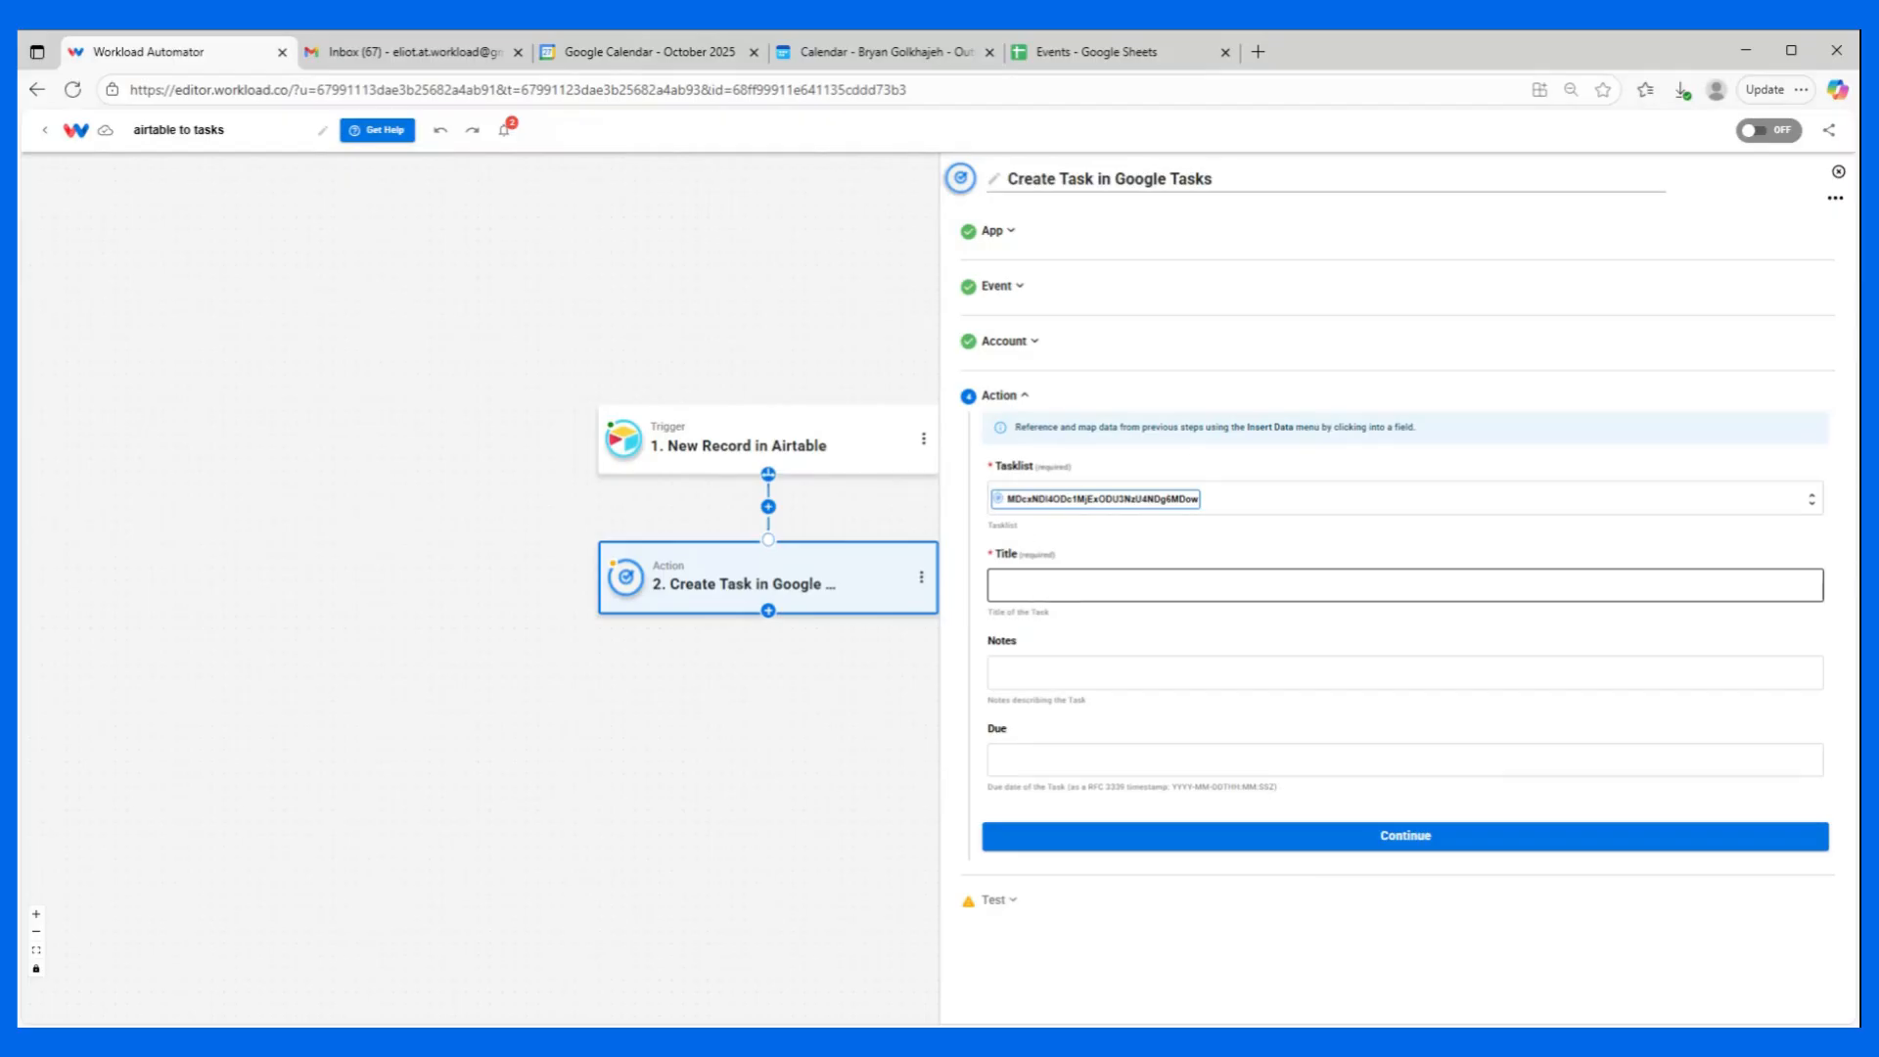
left_click(1076, 658)
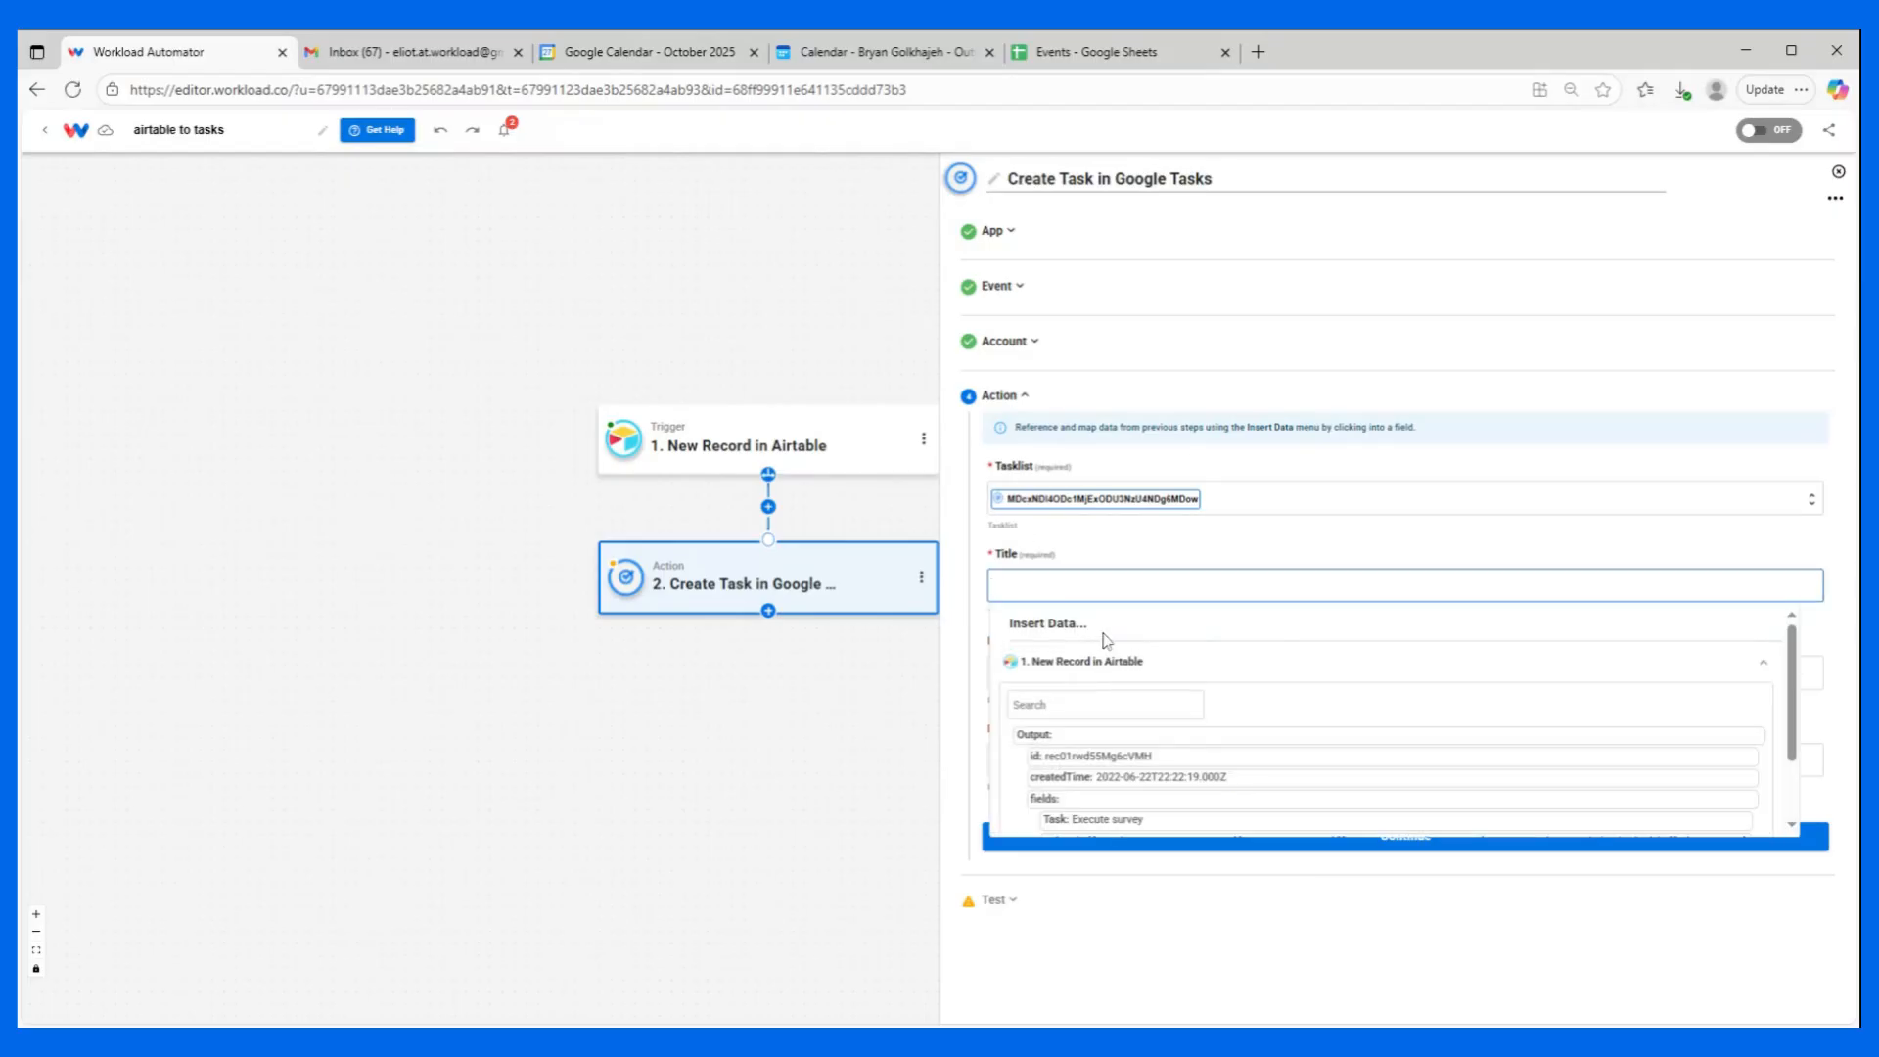
scroll(1101, 661, "down", 1)
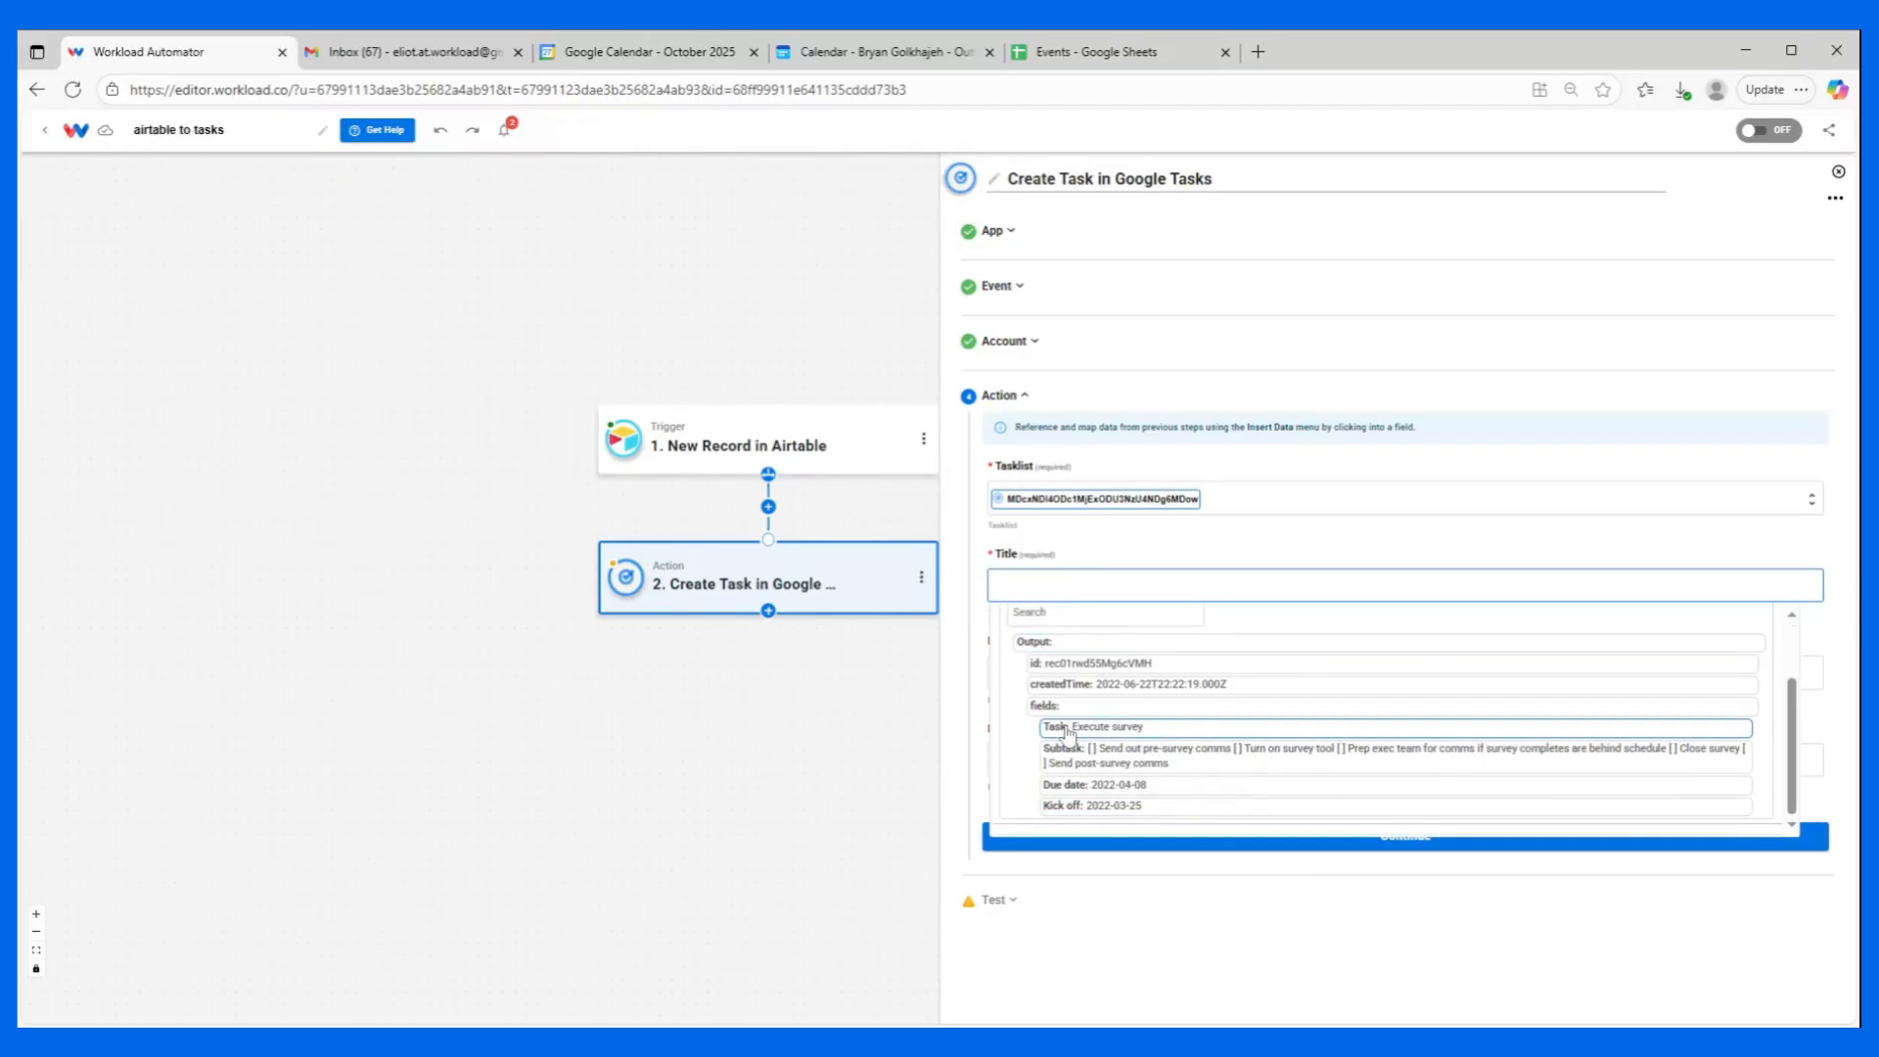
left_click(1155, 732)
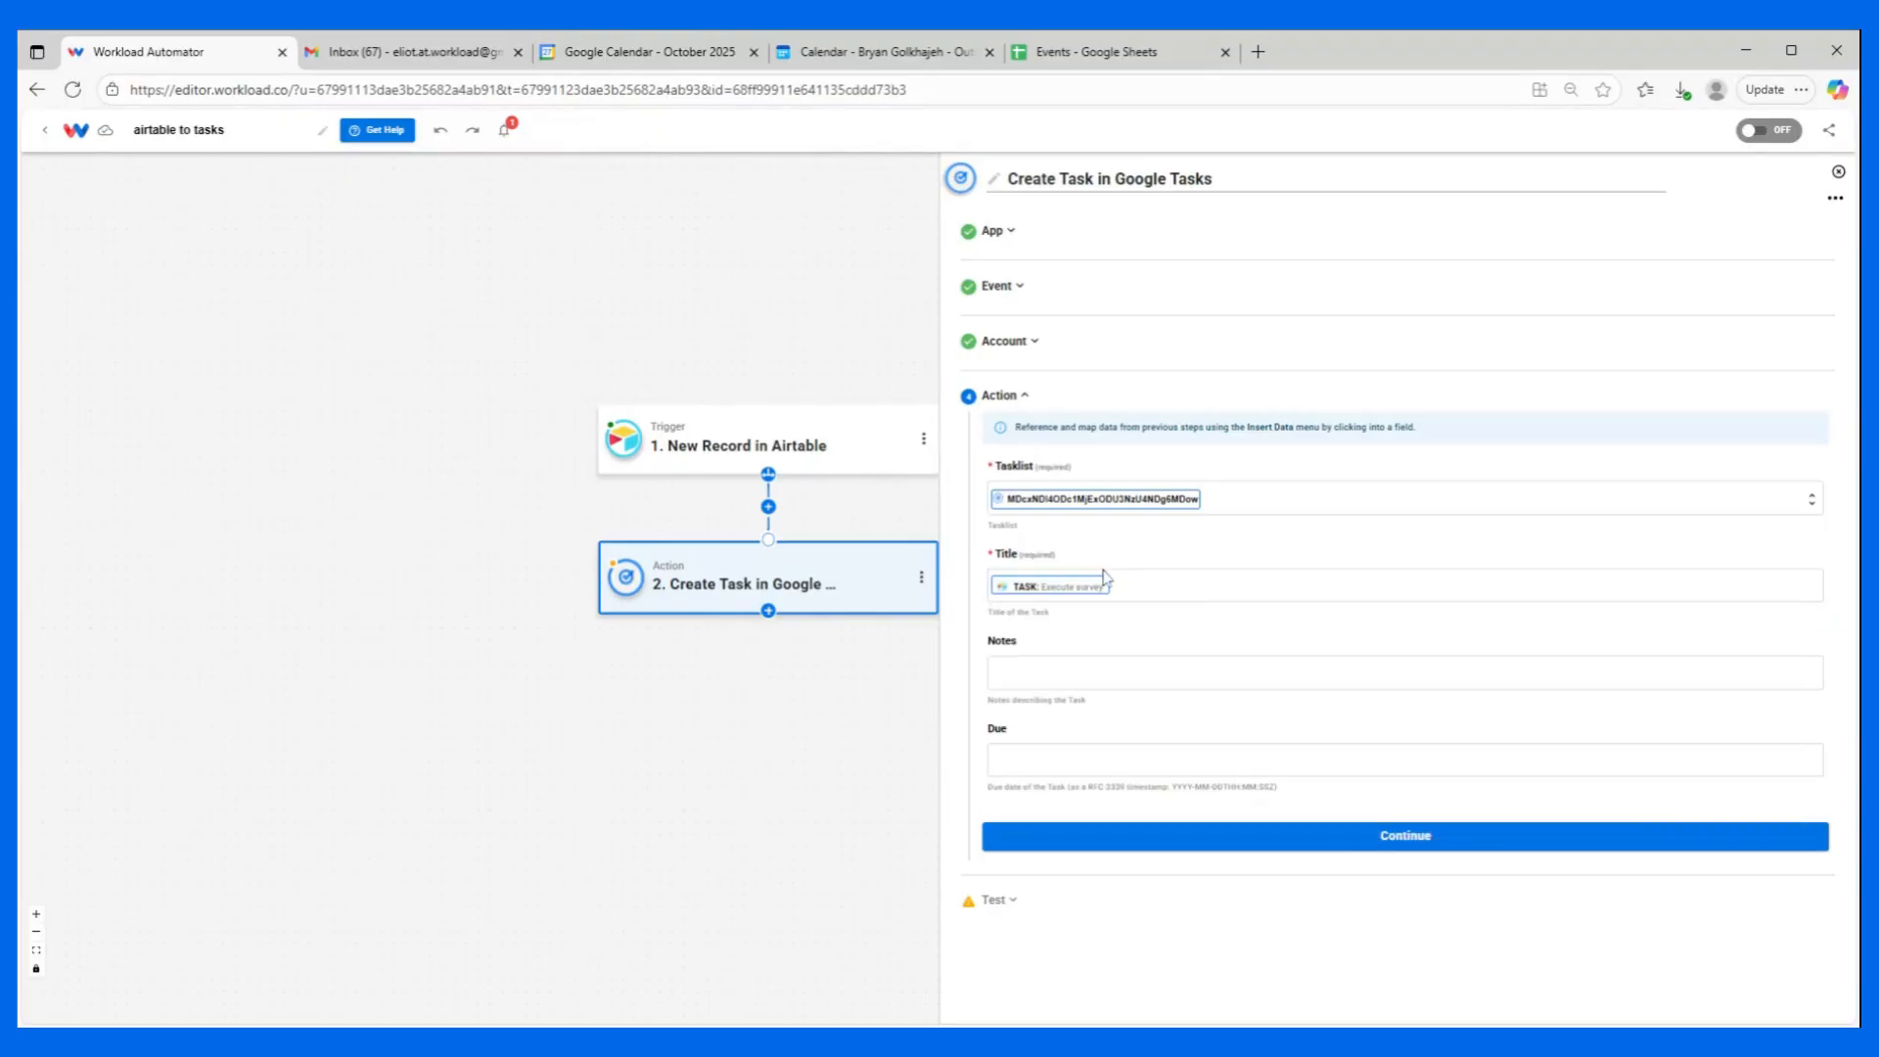
Map the task's Notes to the Subtask field of the Airtable record.
left_click(1078, 671)
left_click(1052, 746)
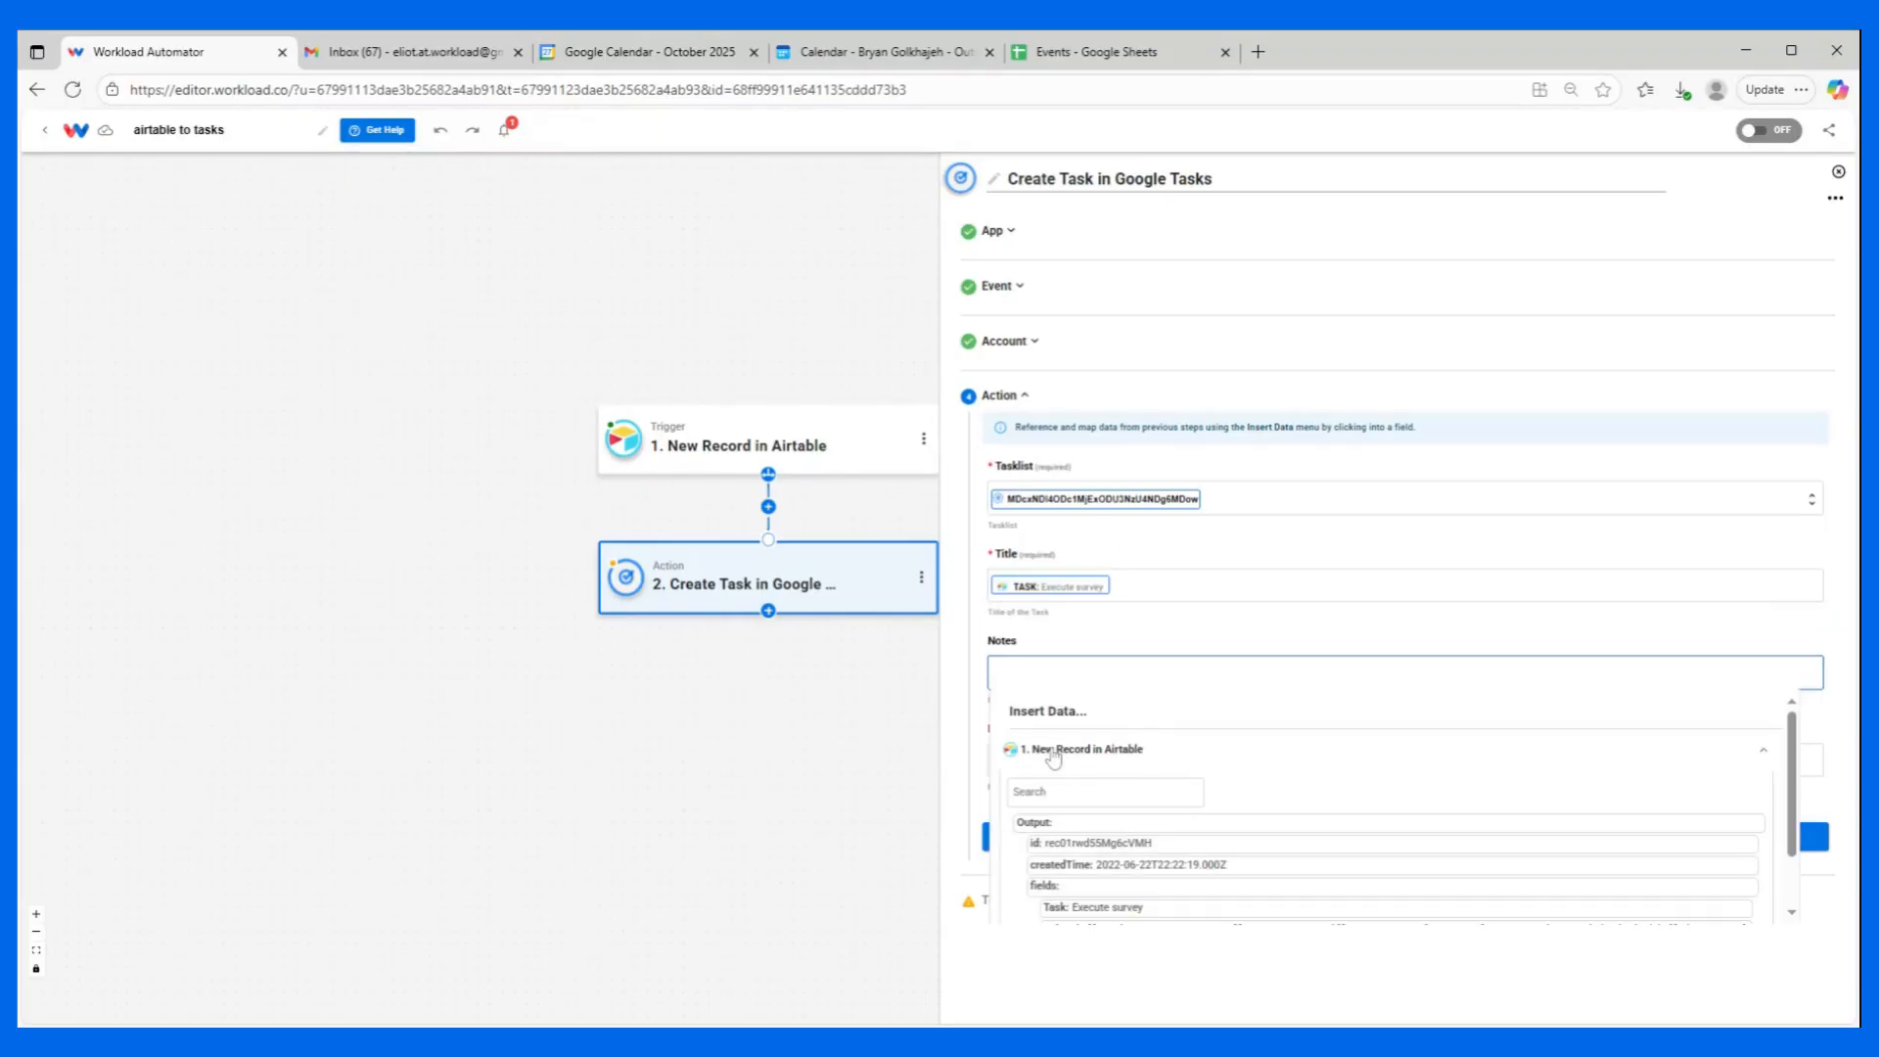
scroll(1114, 754, "down", 1)
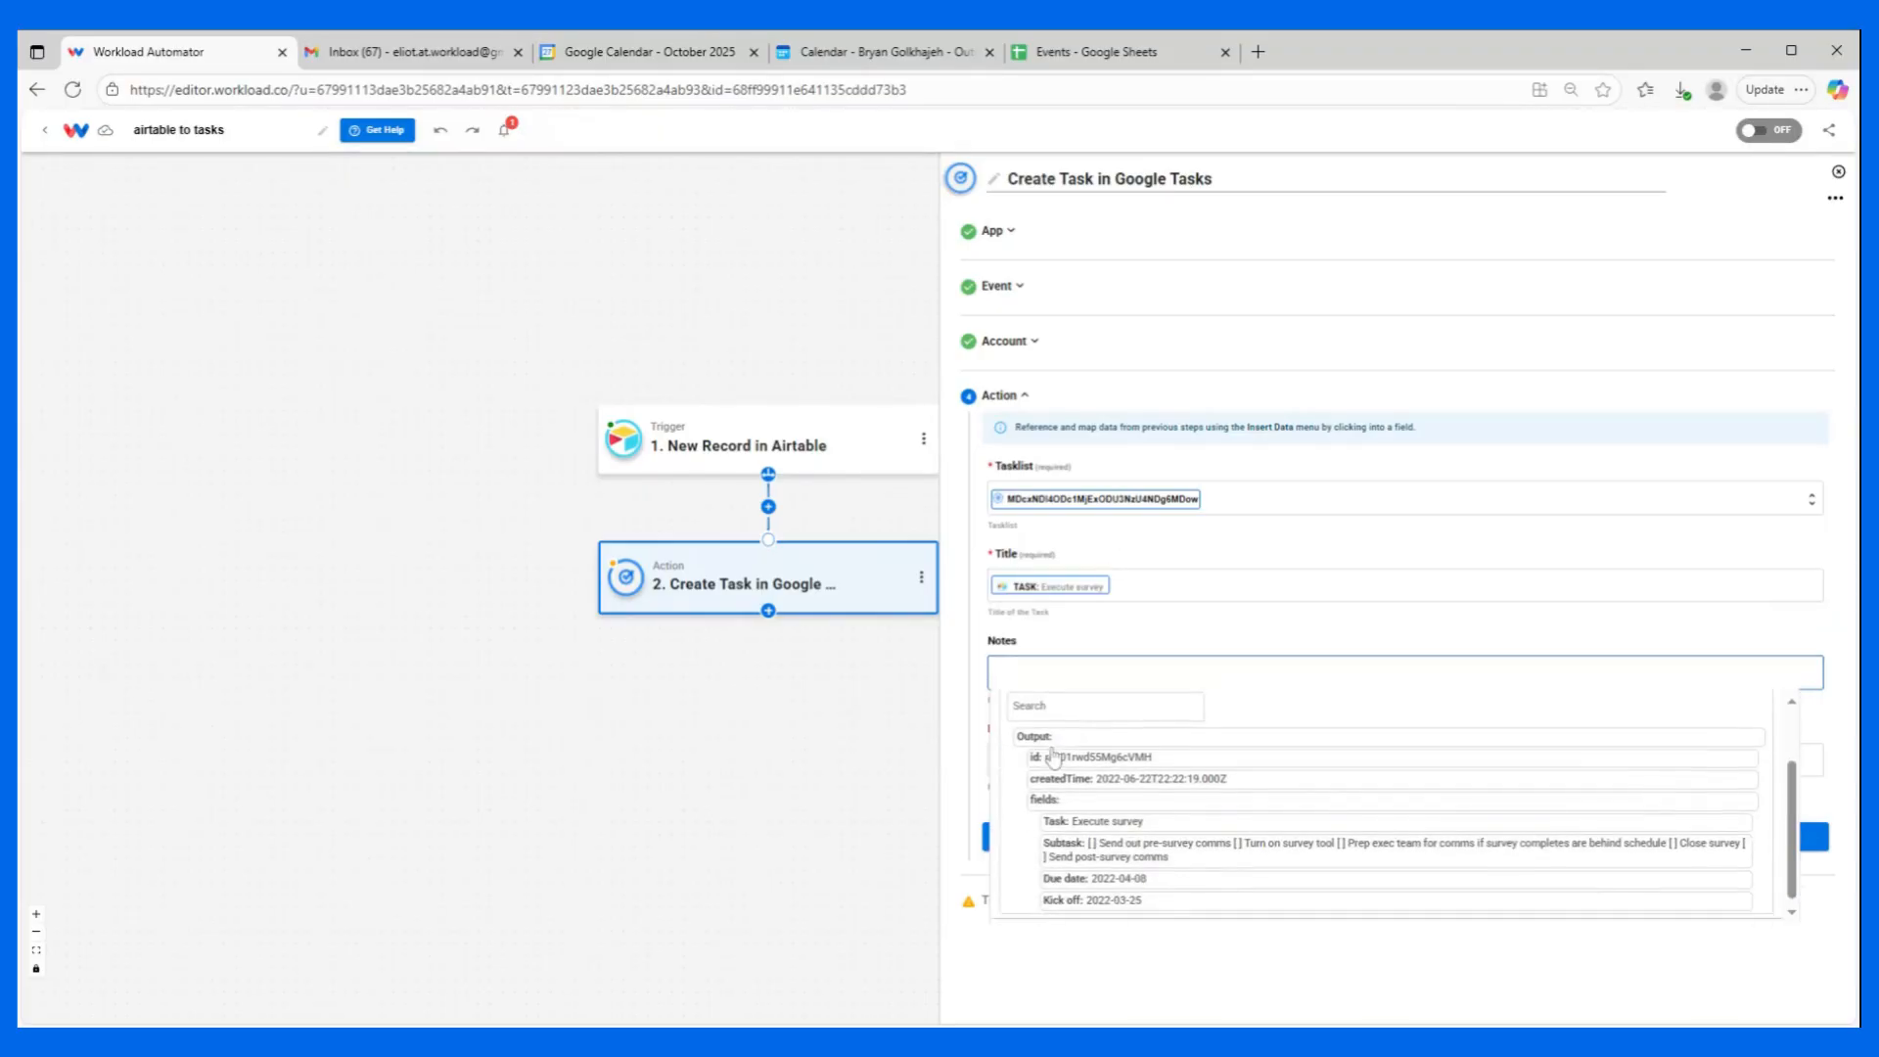
left_click(1101, 853)
left_click(1116, 620)
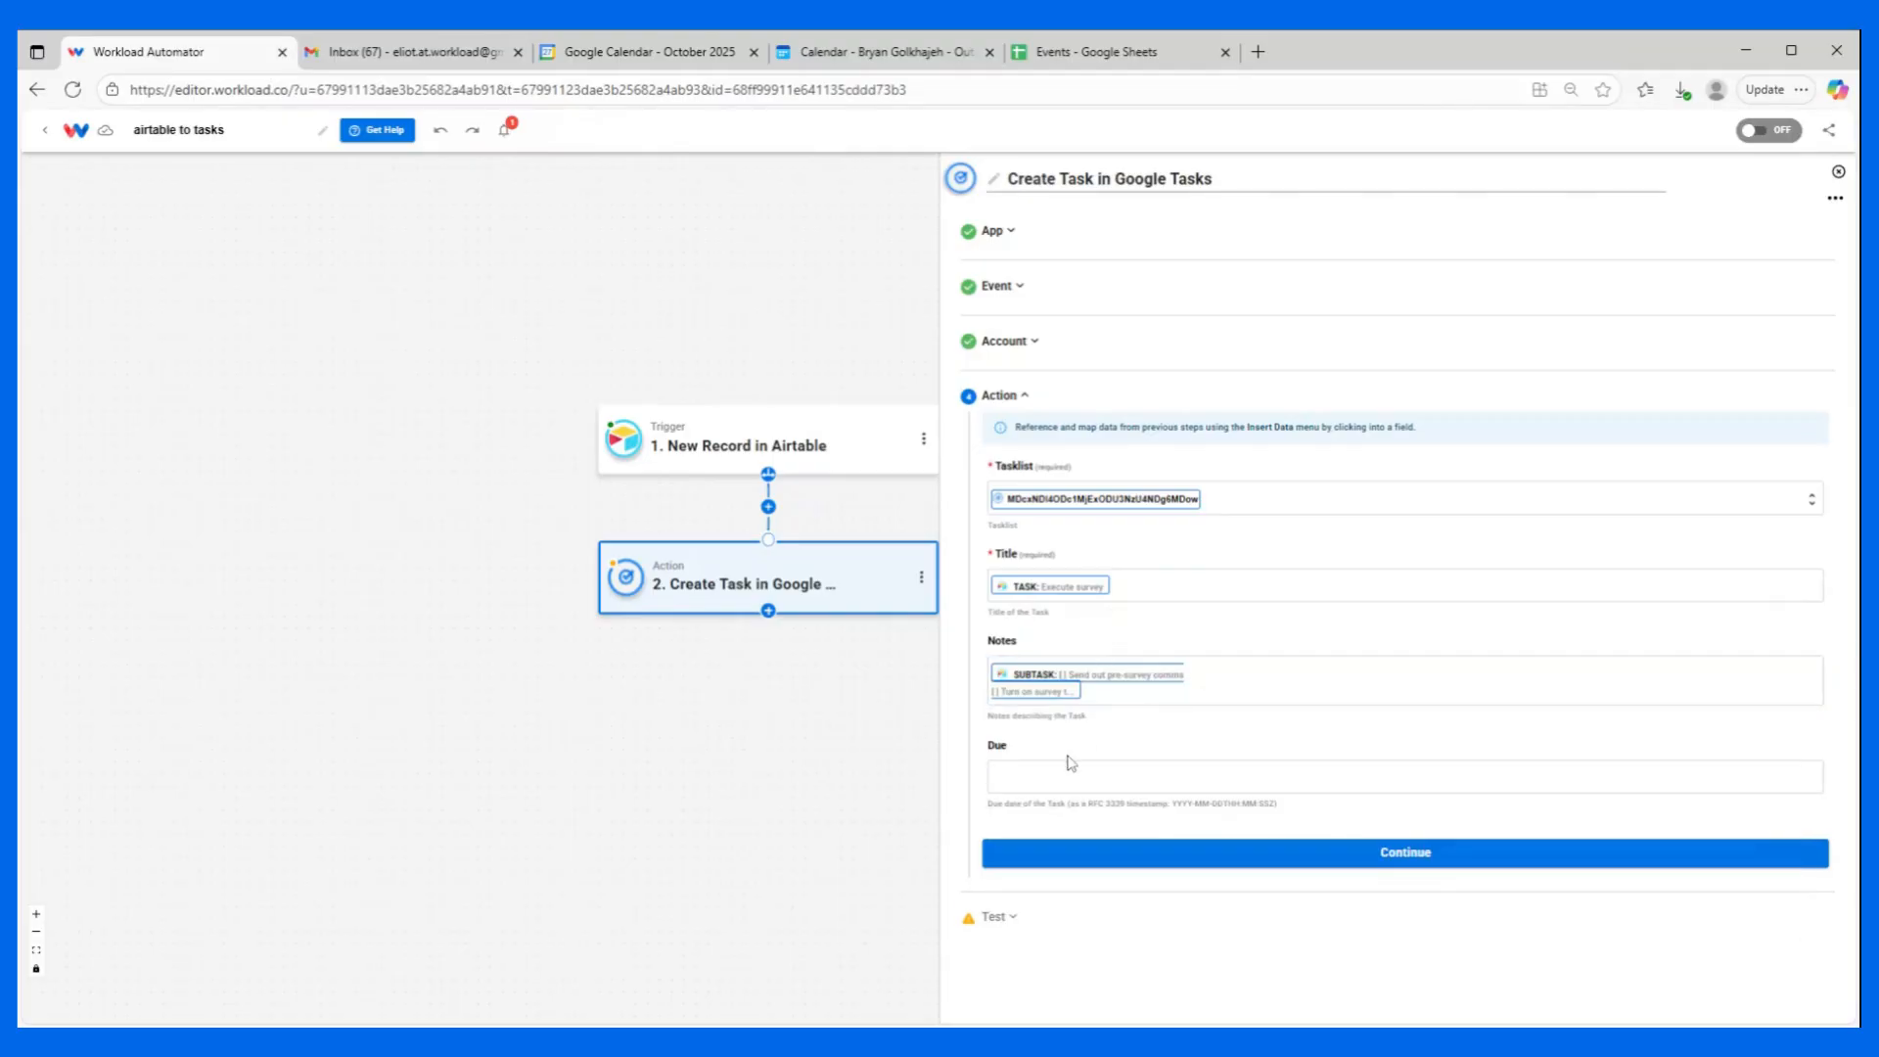
Map the task's Due value to the Due date field of the Airtable record.
left_click(1071, 765)
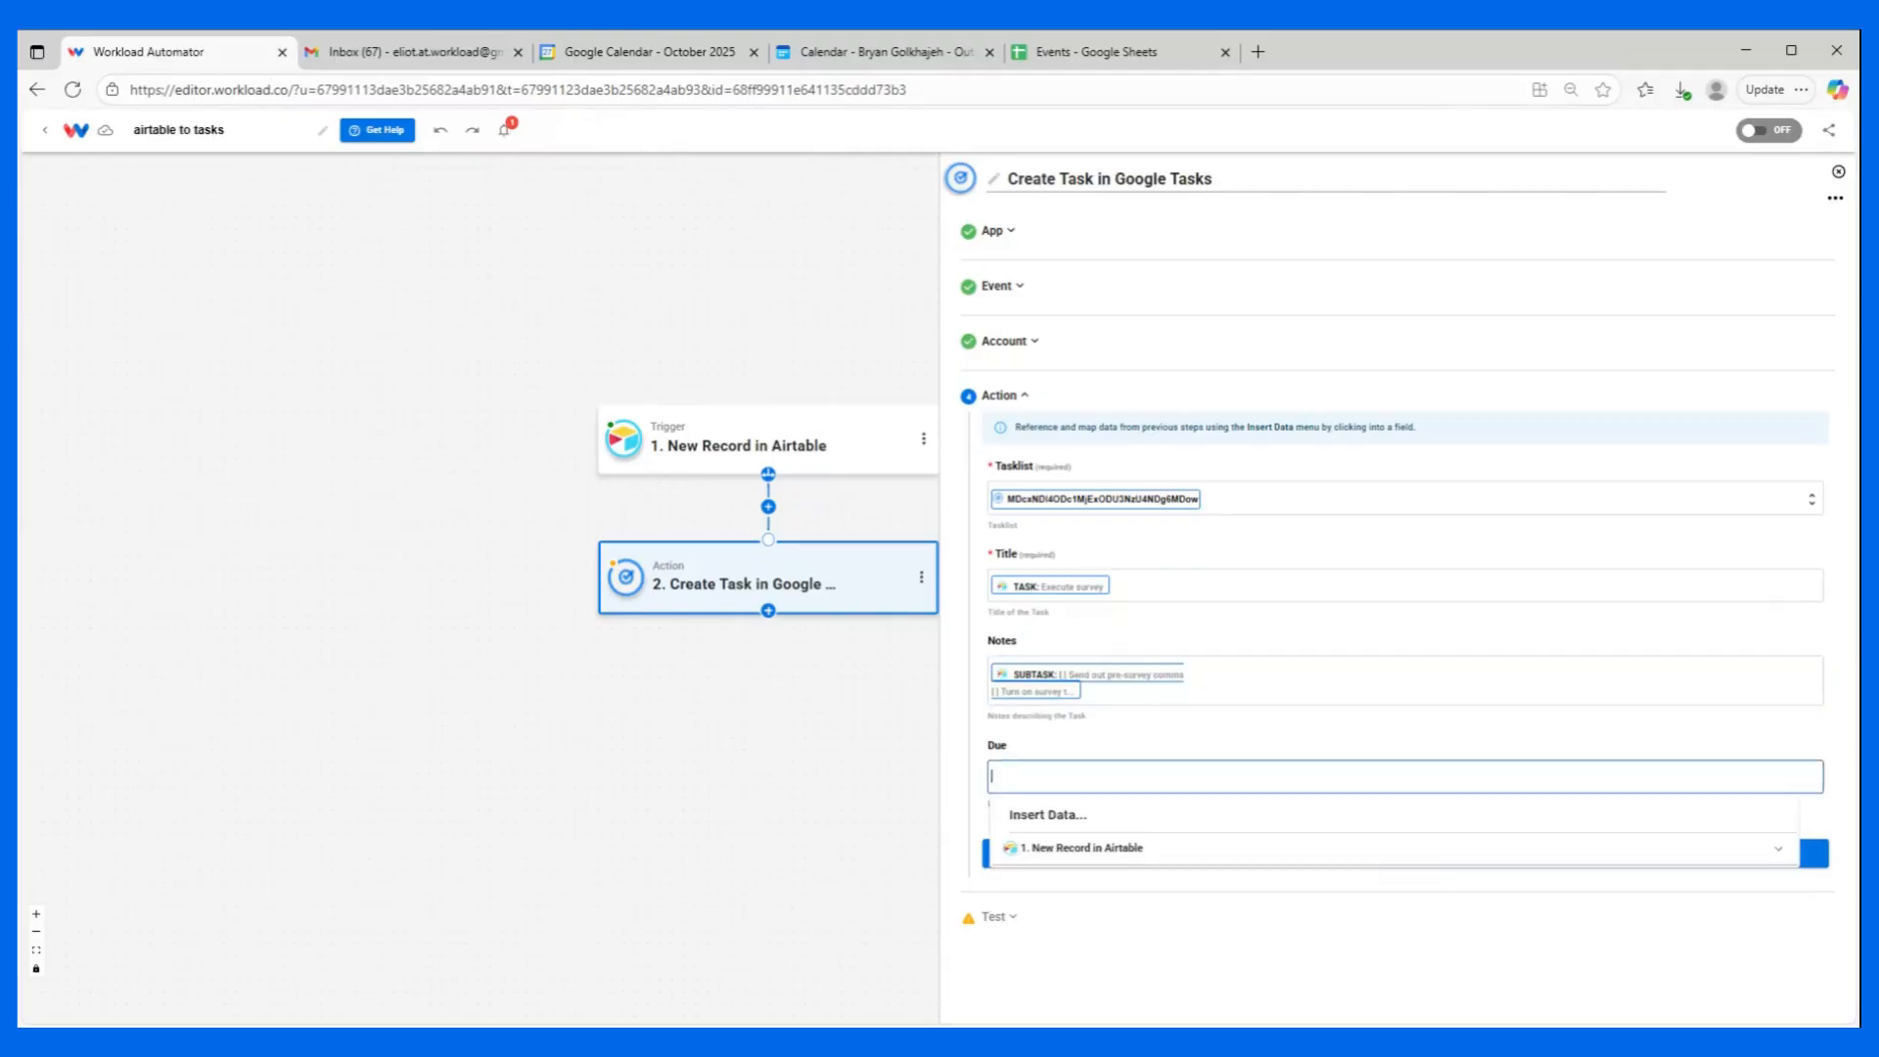
left_click(1110, 848)
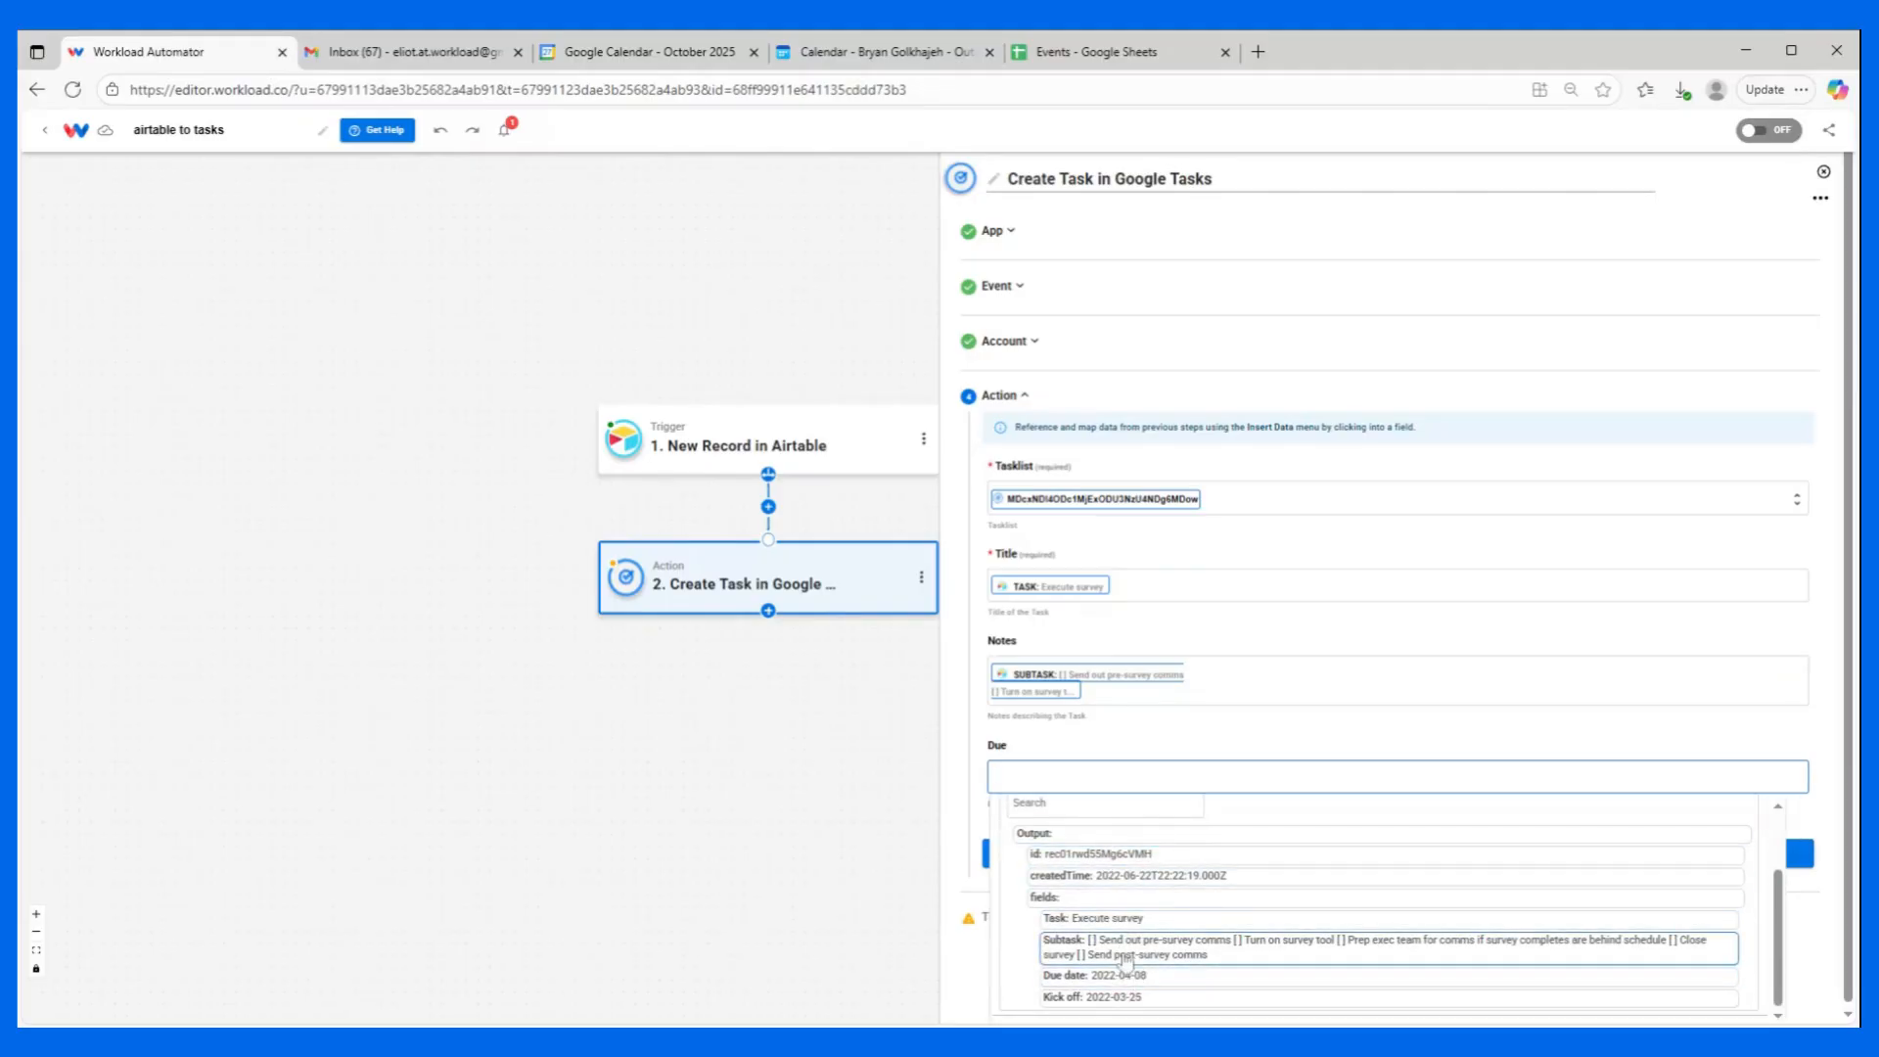
left_click(1155, 975)
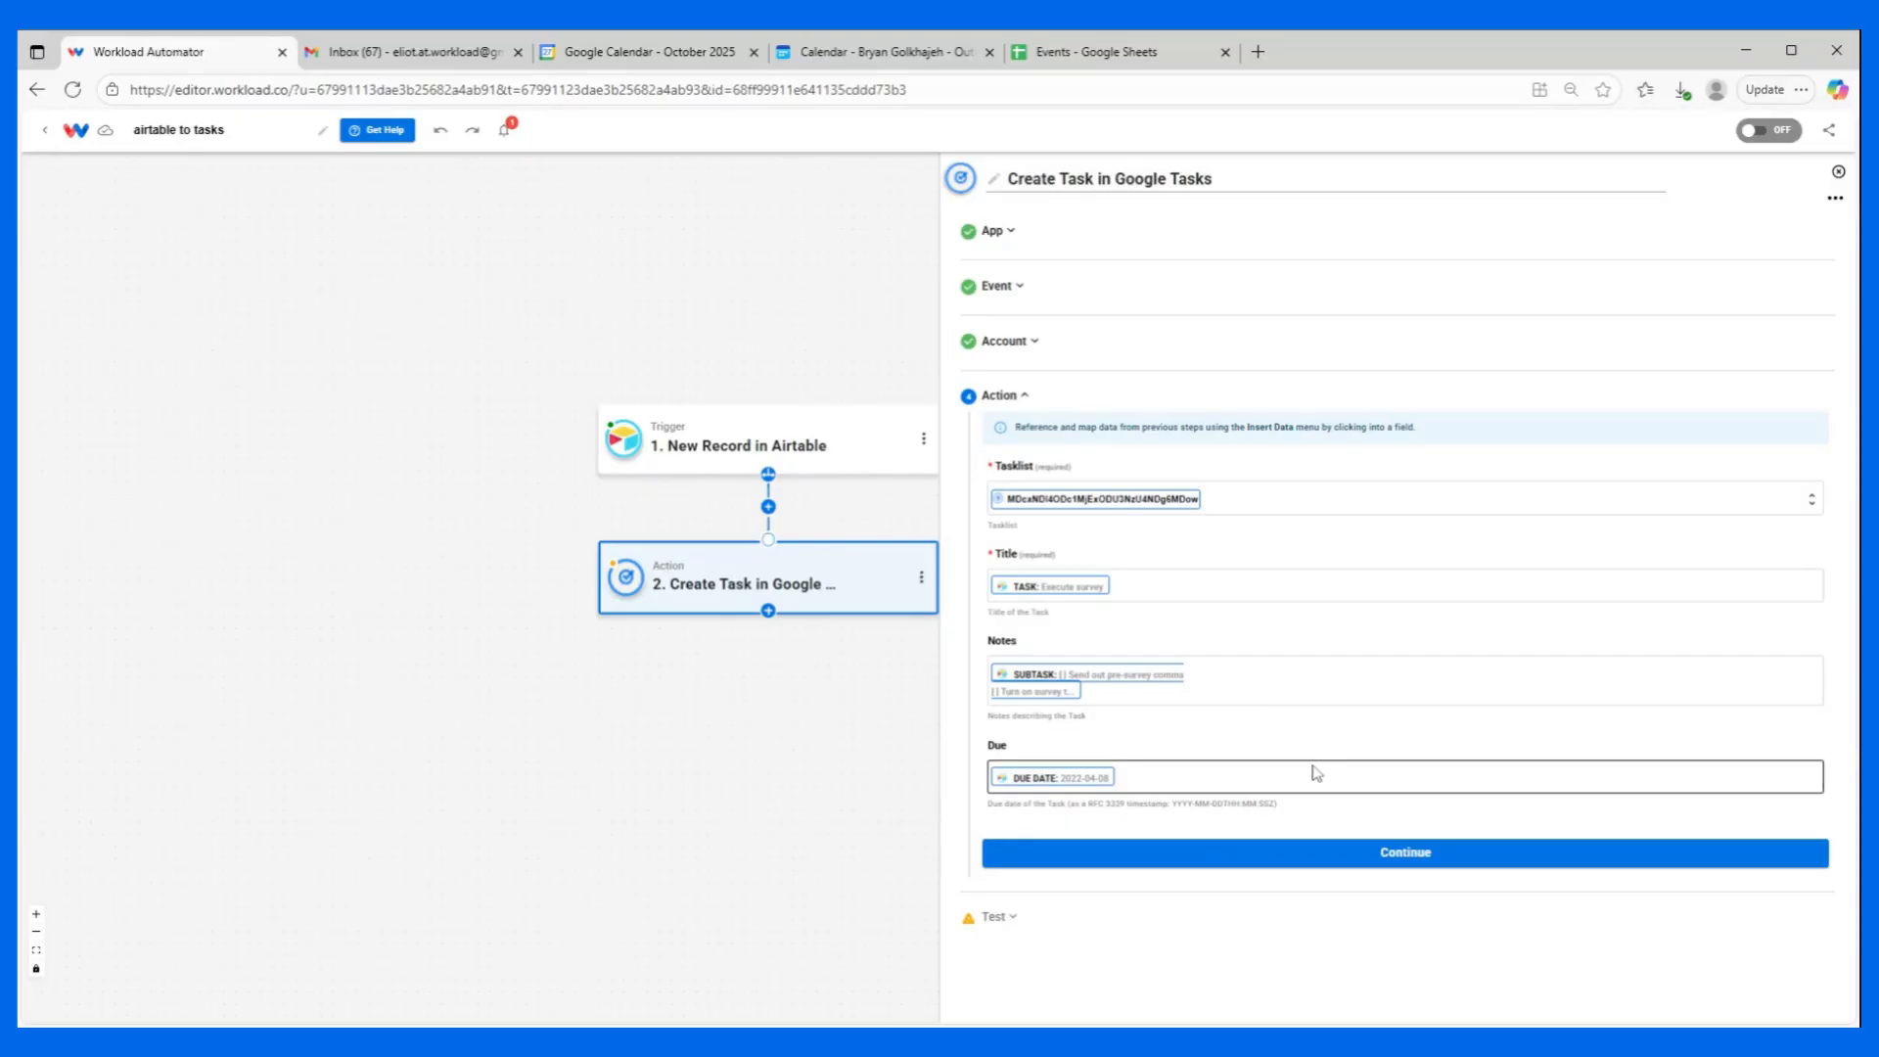
Insert an empty action step between the Airtable trigger and the Create Task action, and open it for editing.
left_click(769, 508)
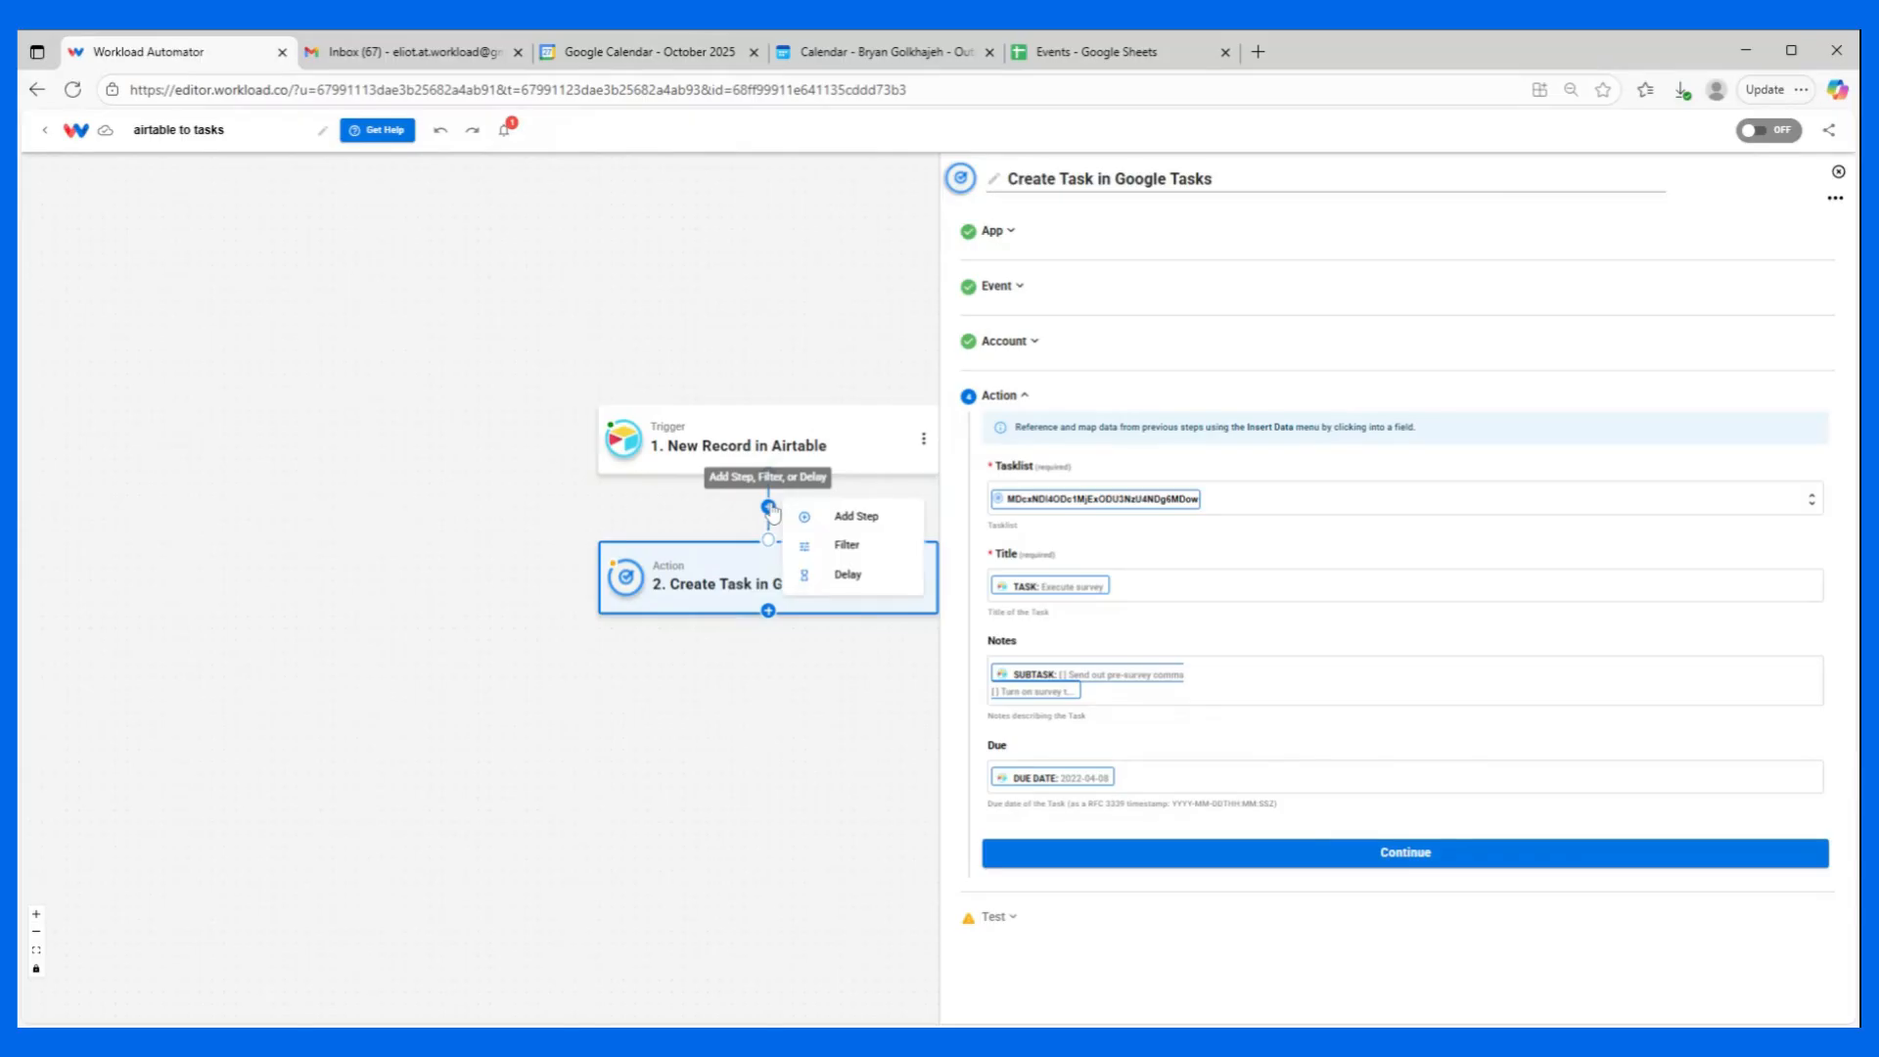
left_click(847, 517)
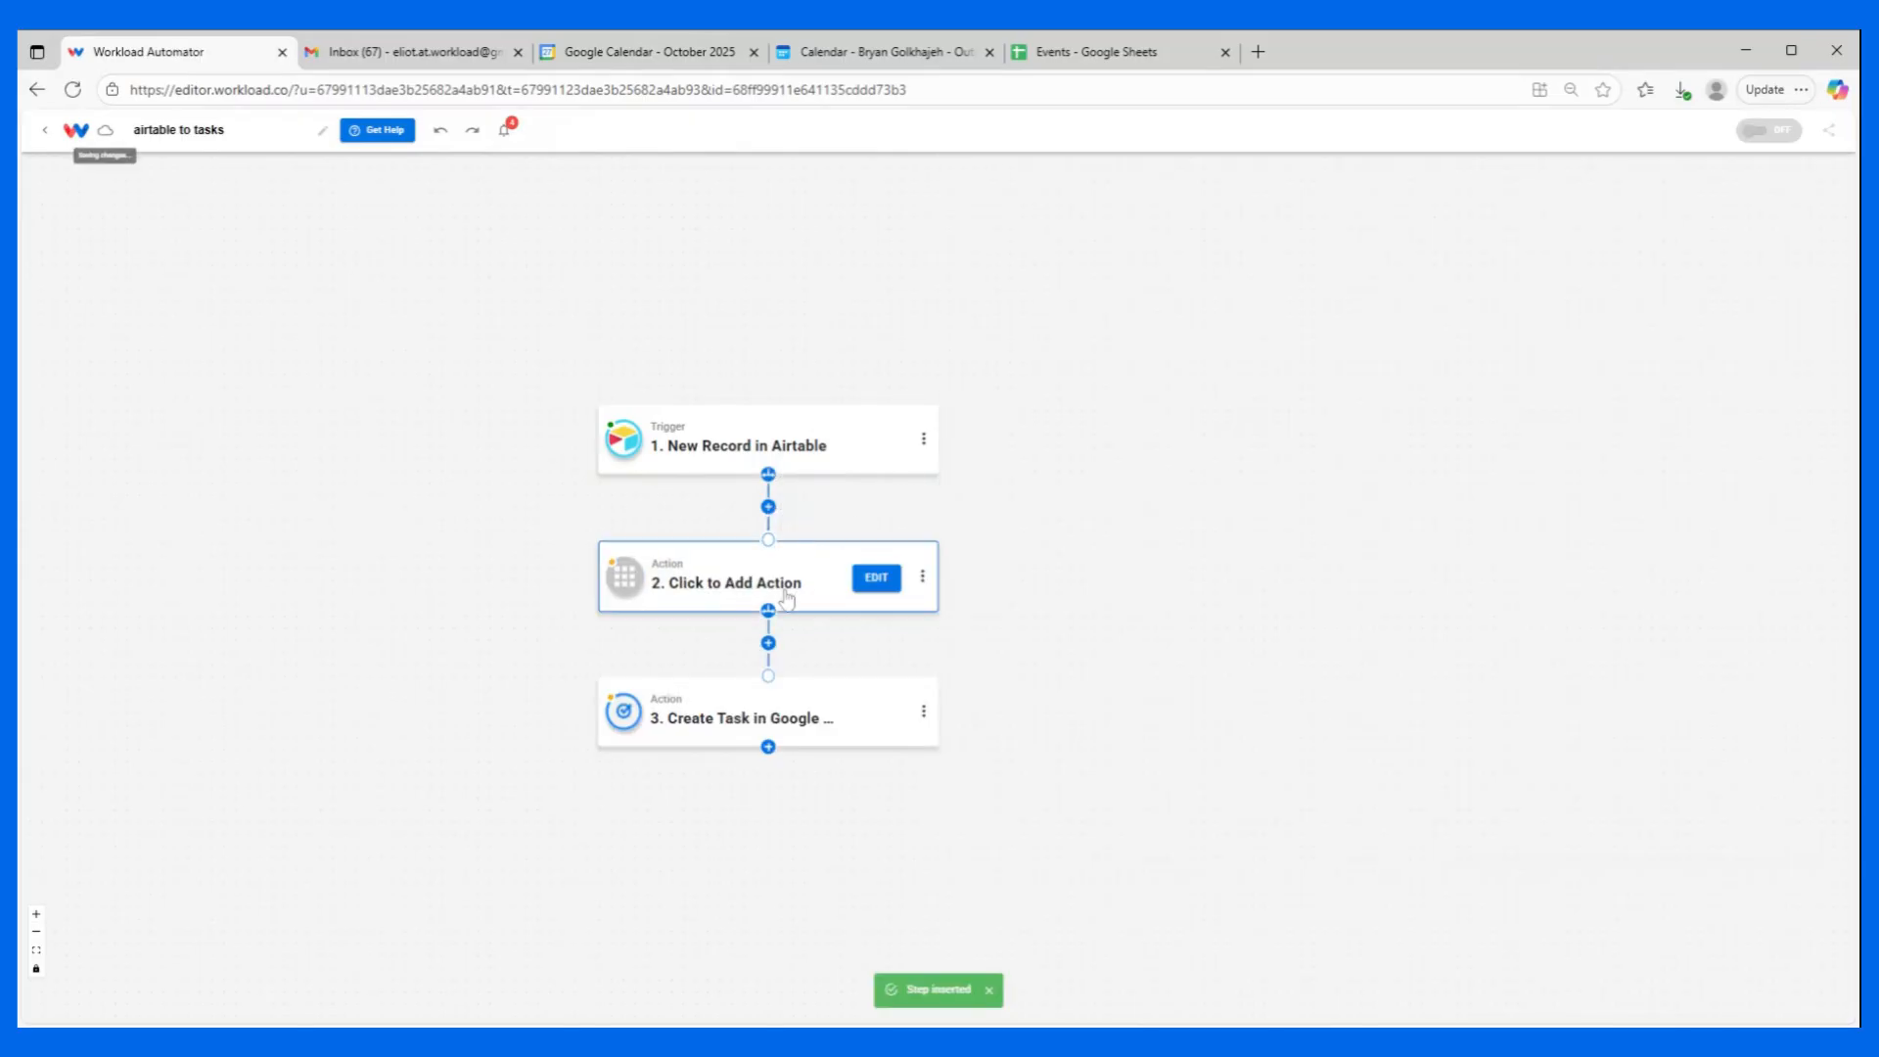
left_click(878, 579)
Set the empty action to the AI Wizard by Workload utility with the Prompt Your Data event.
left_click(1675, 284)
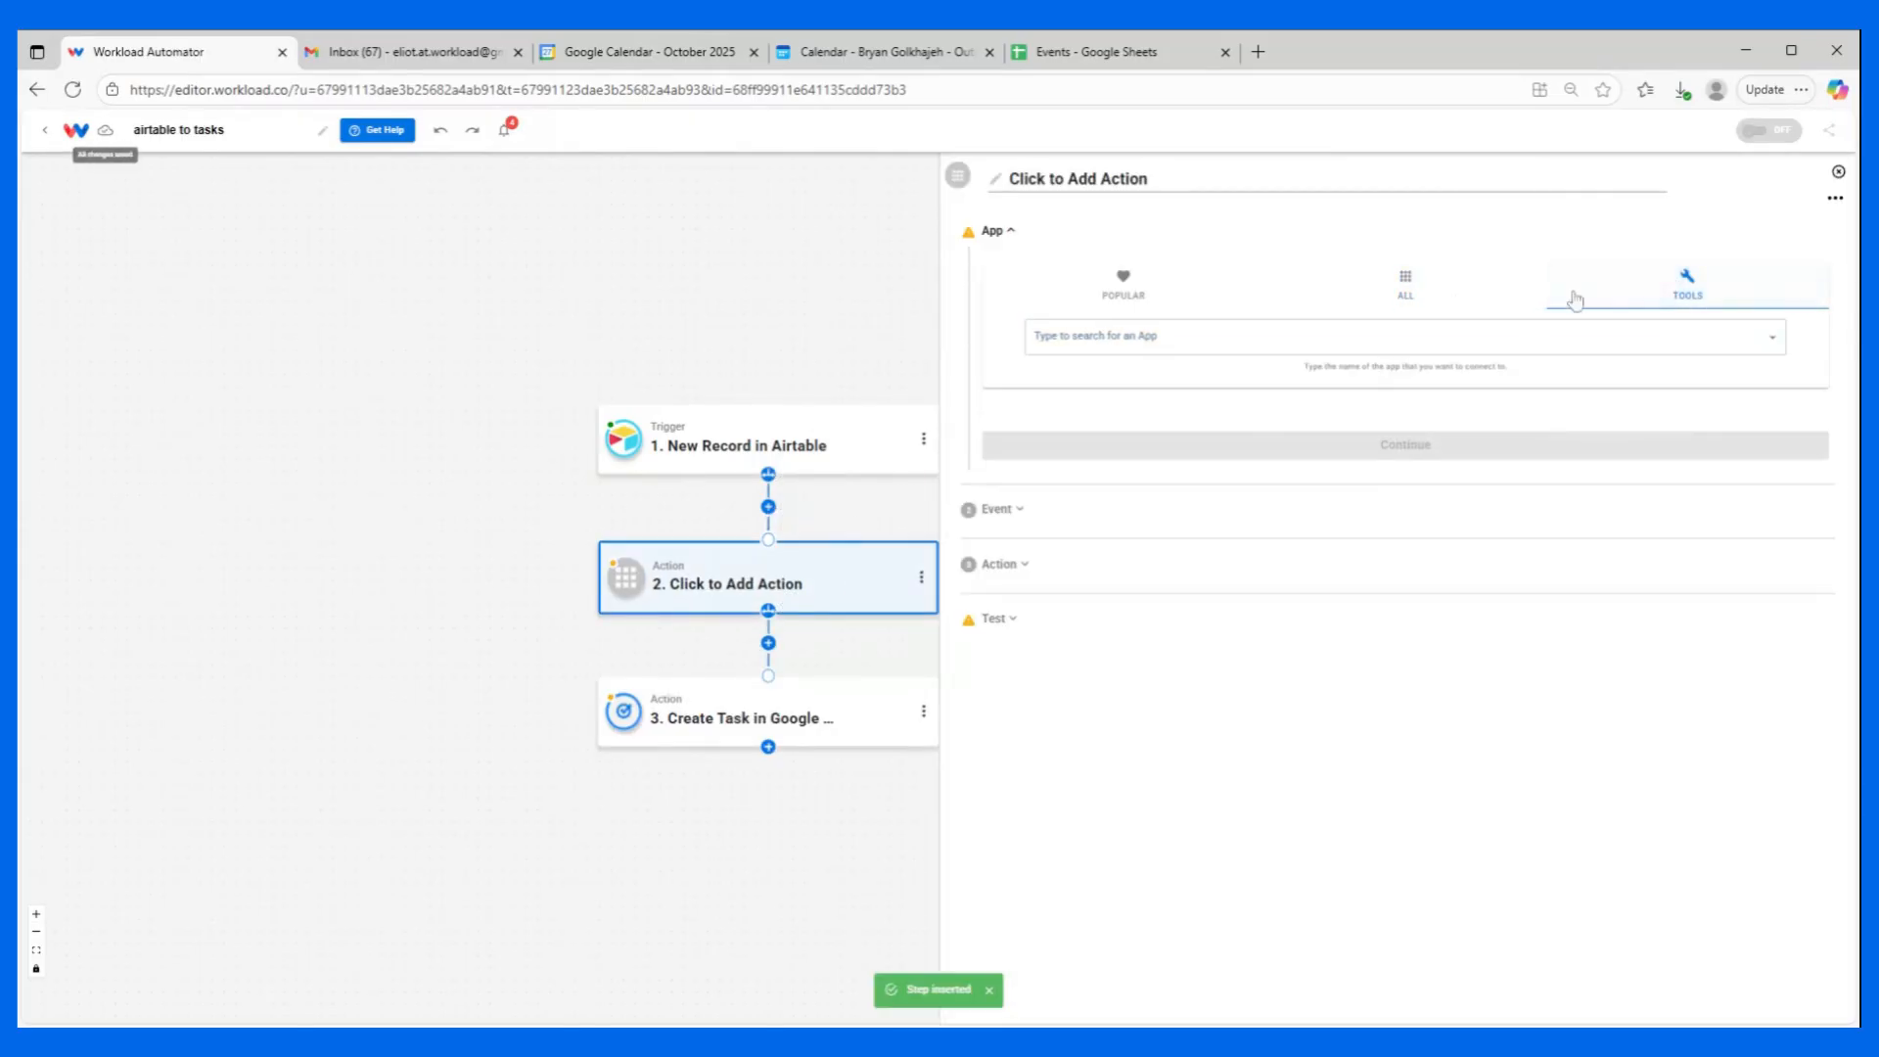
left_click(1138, 357)
left_click(1125, 338)
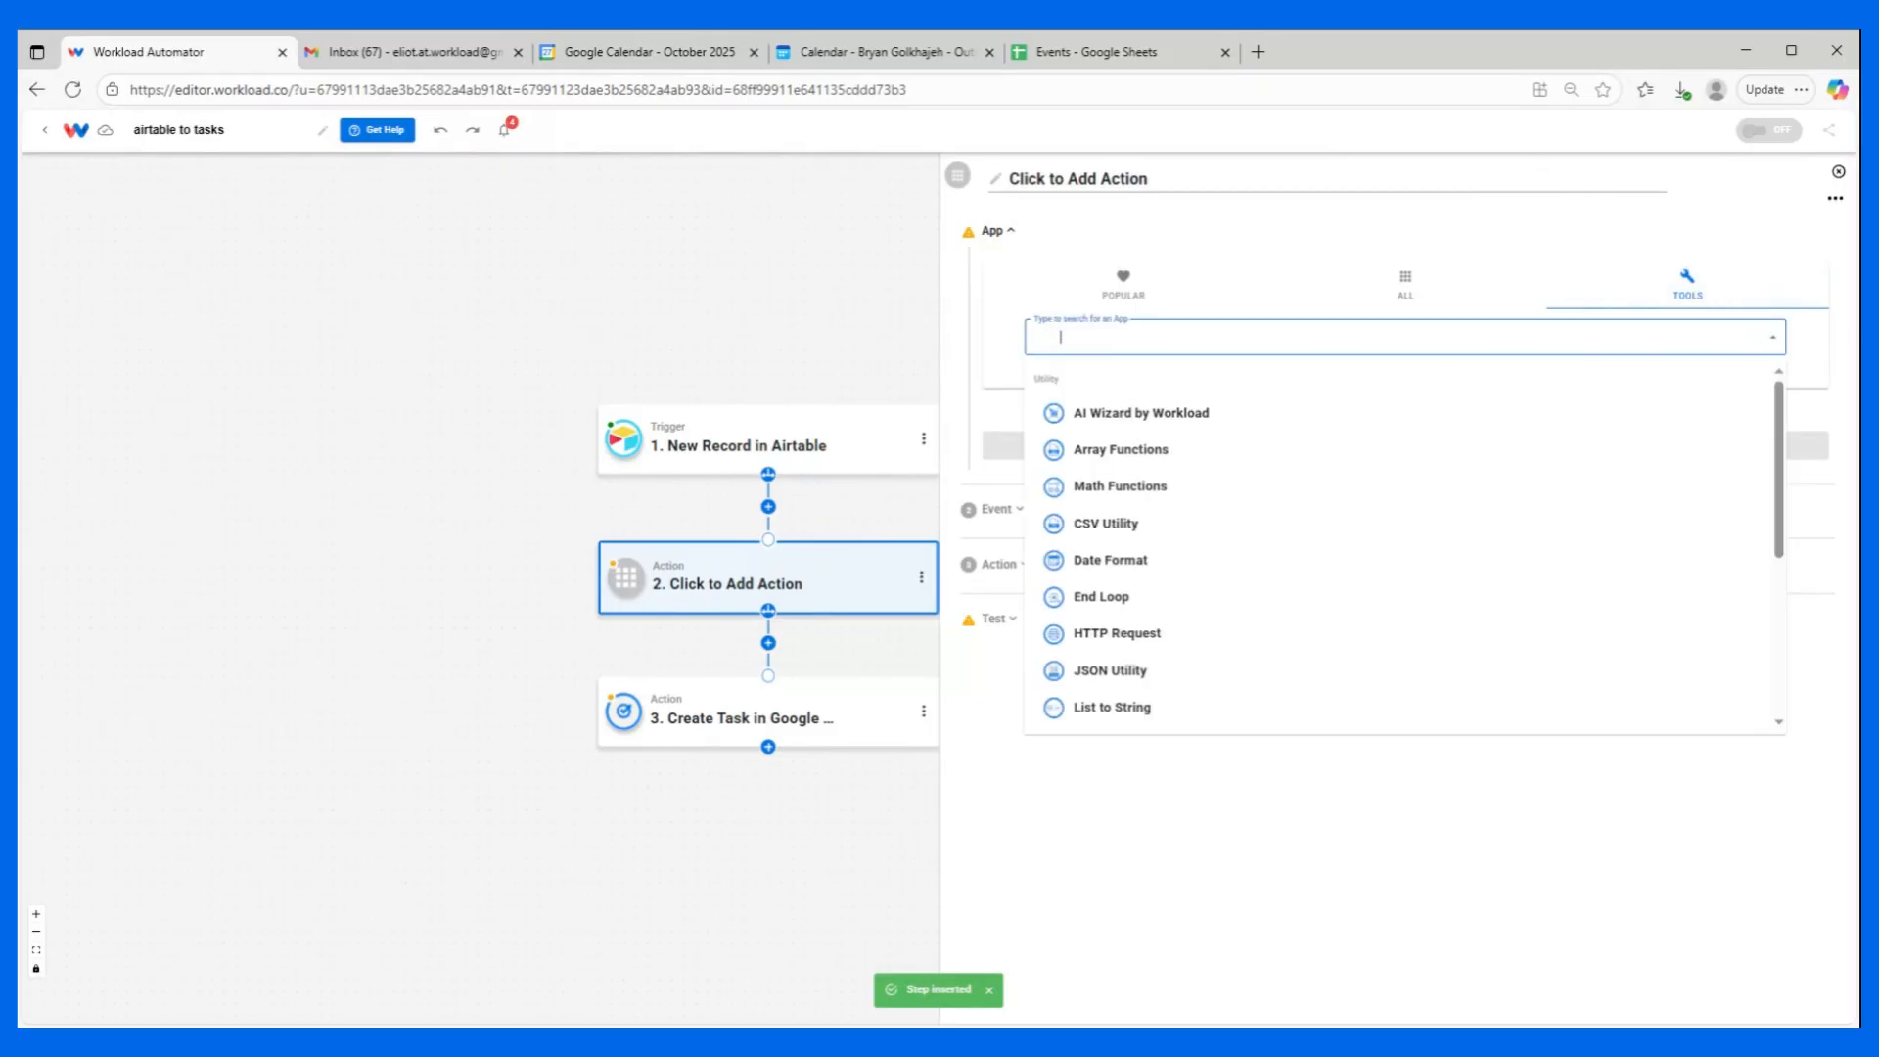
left_click(1118, 413)
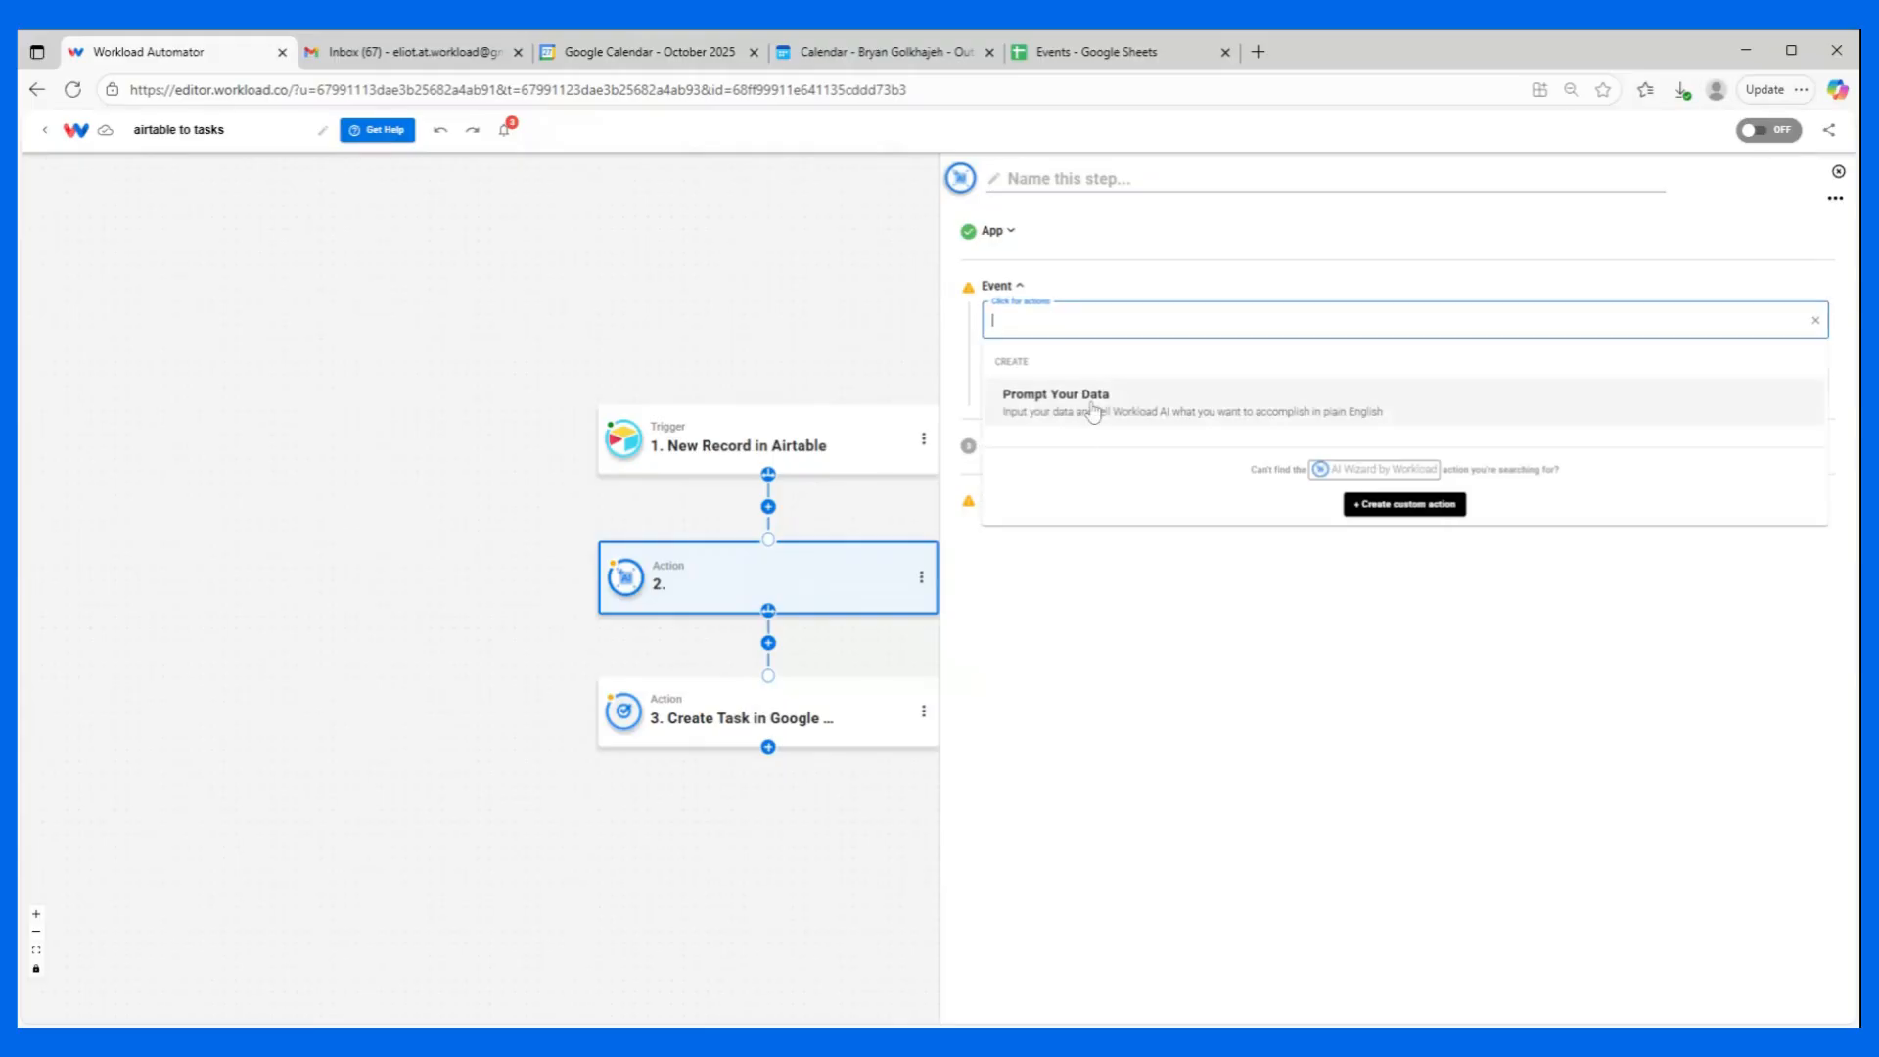
left_click(1093, 411)
left_click(1073, 384)
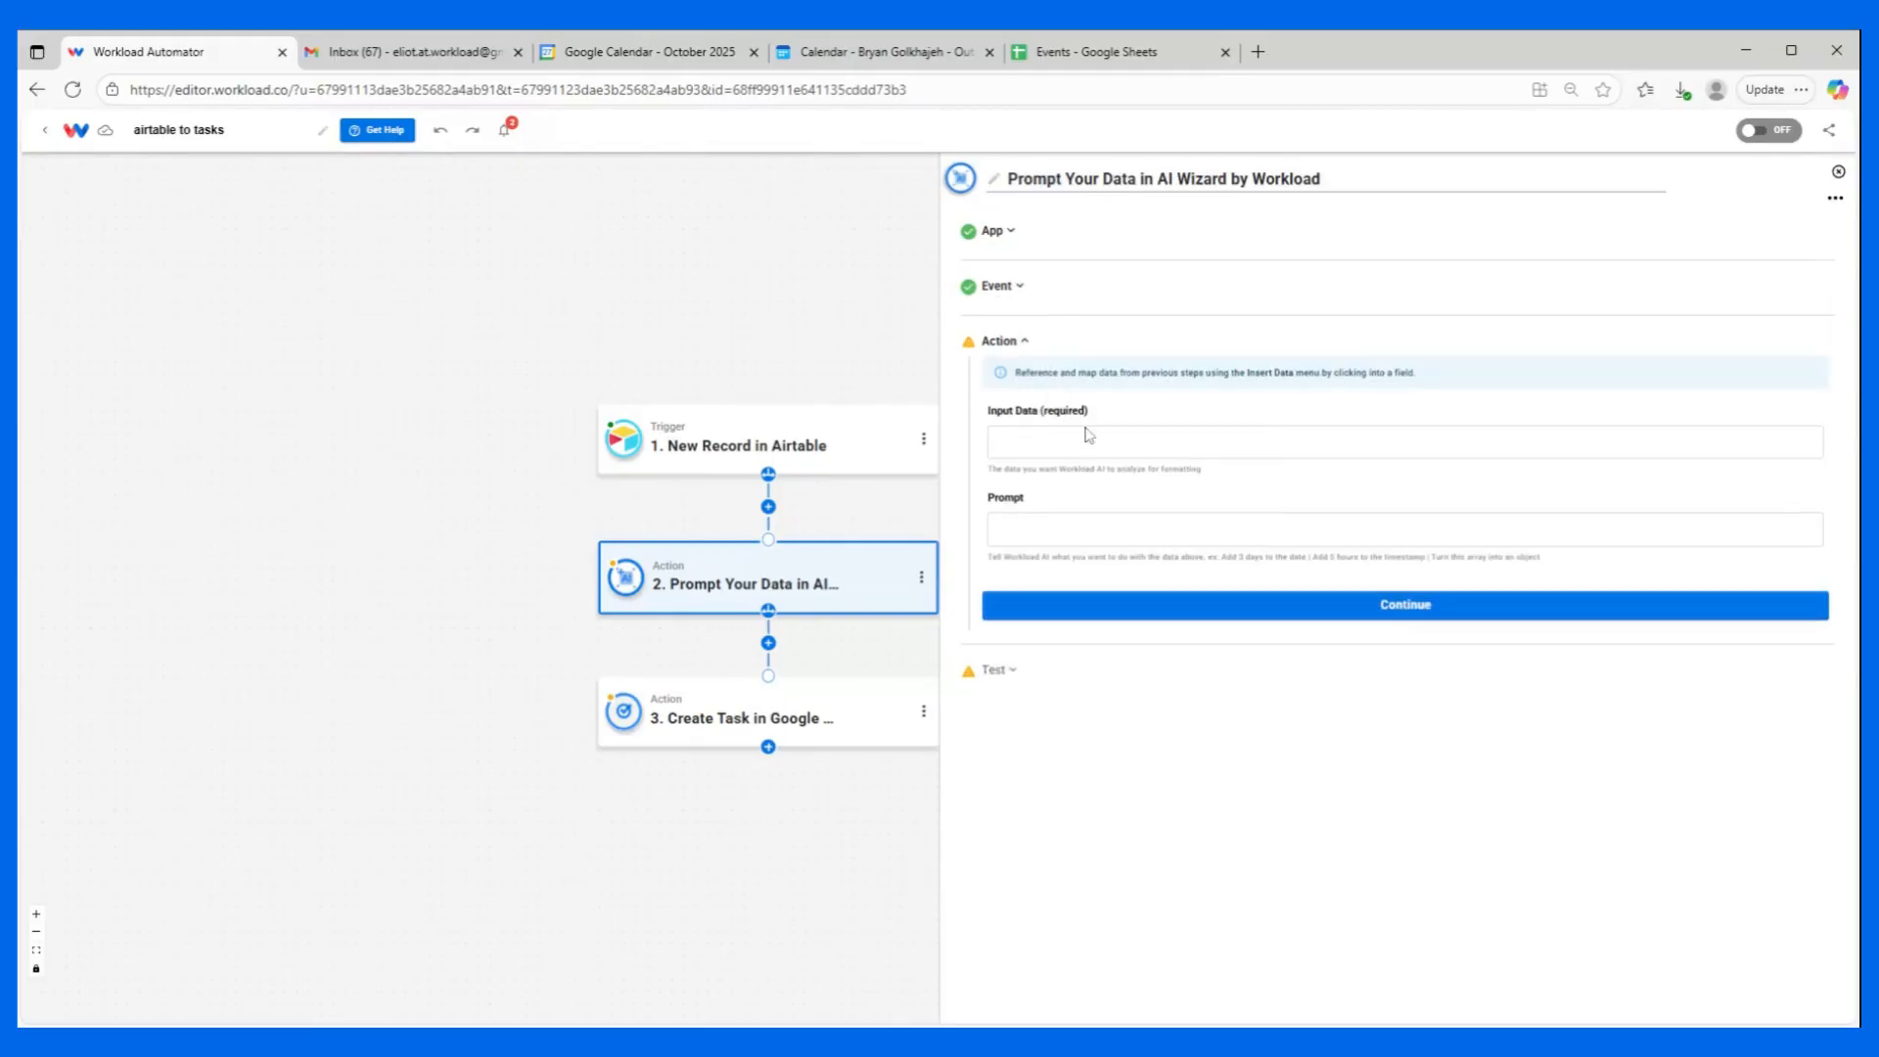
Map the AI Wizard's Input Data to the Due date field of the Airtable record.
left_click(1086, 435)
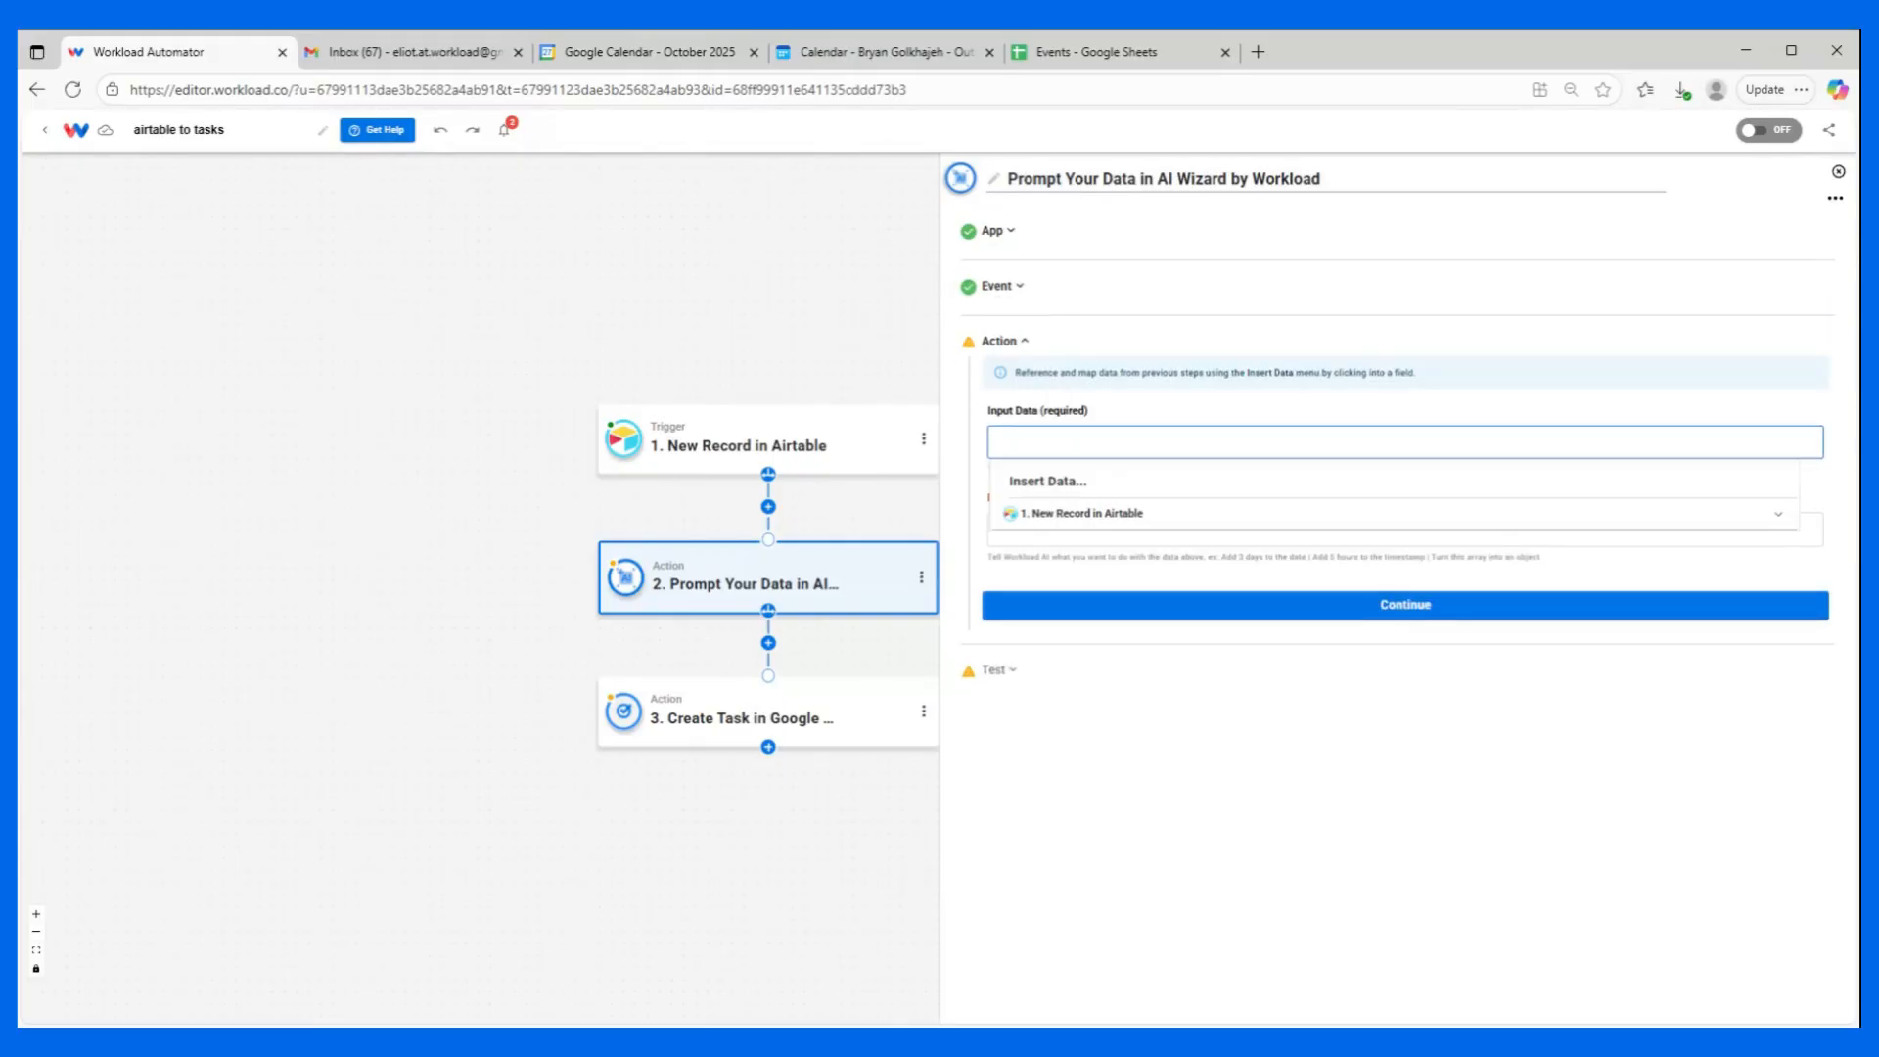
left_click(1098, 515)
scroll(1115, 582, "down", 2)
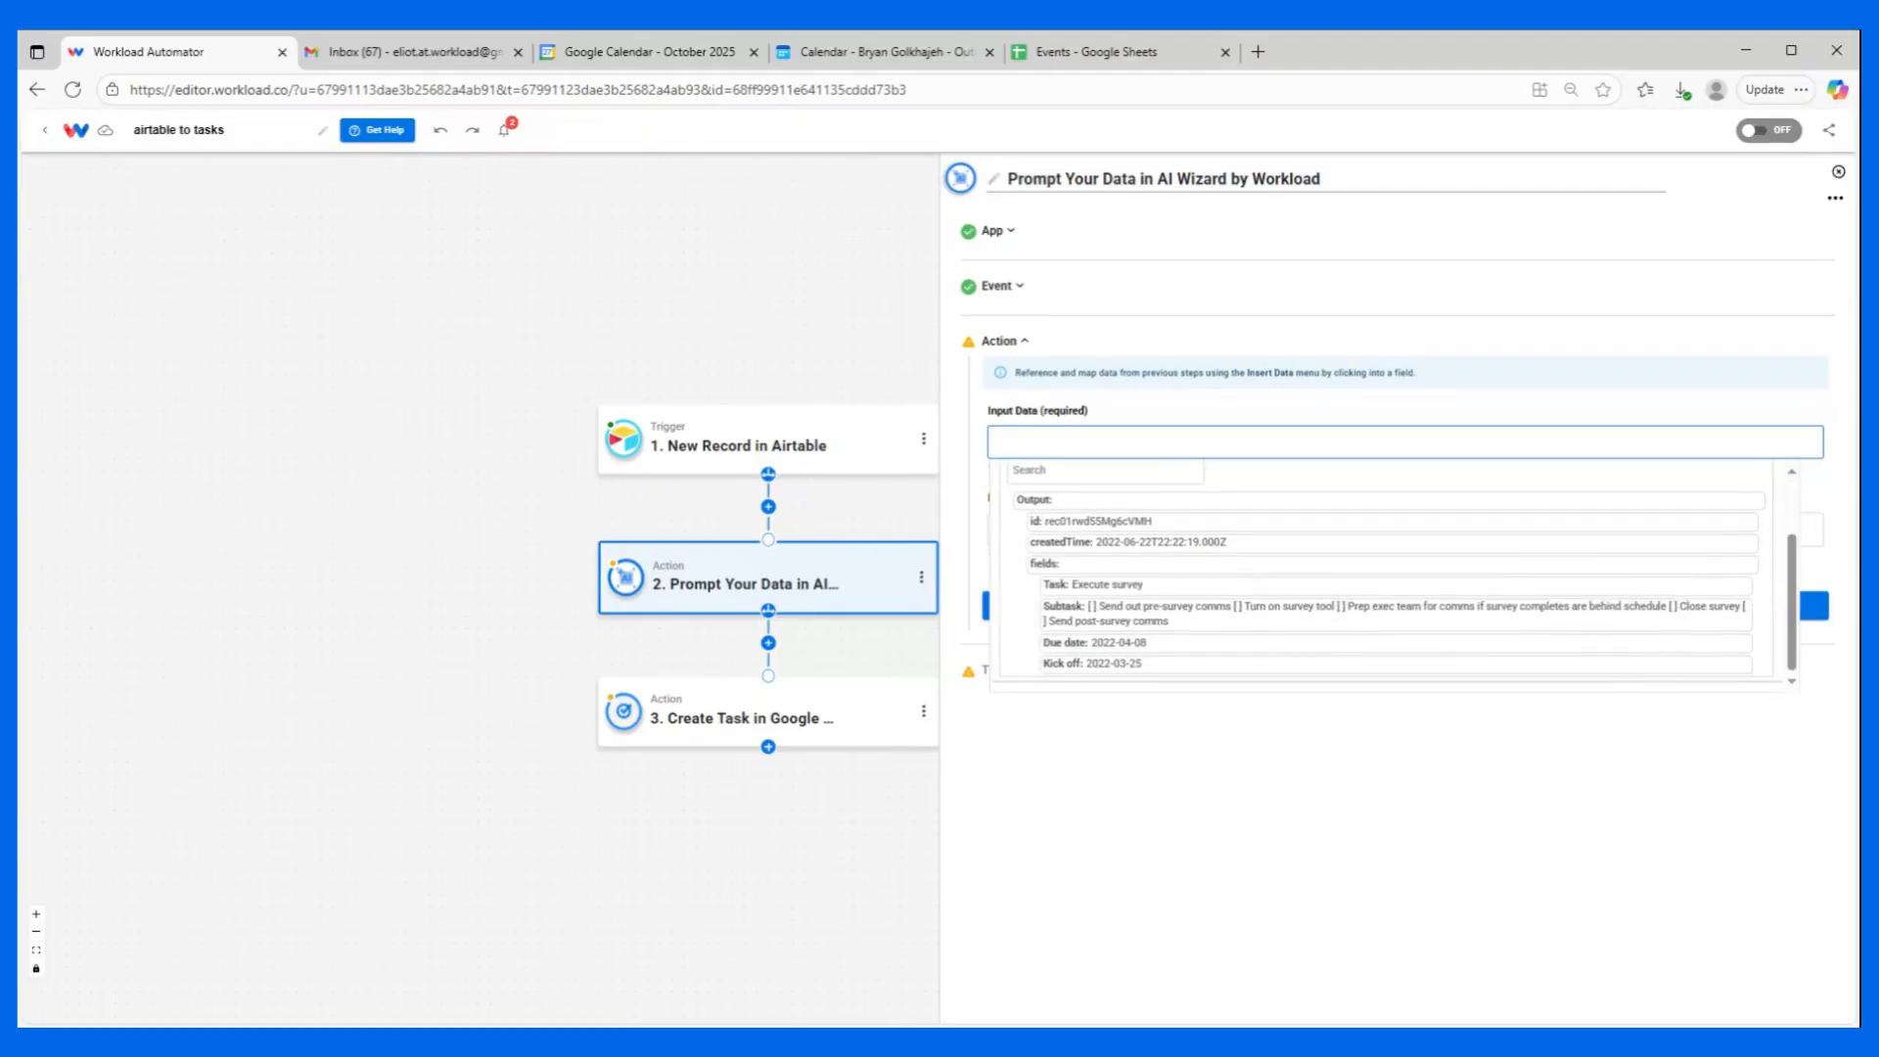
left_click(1064, 642)
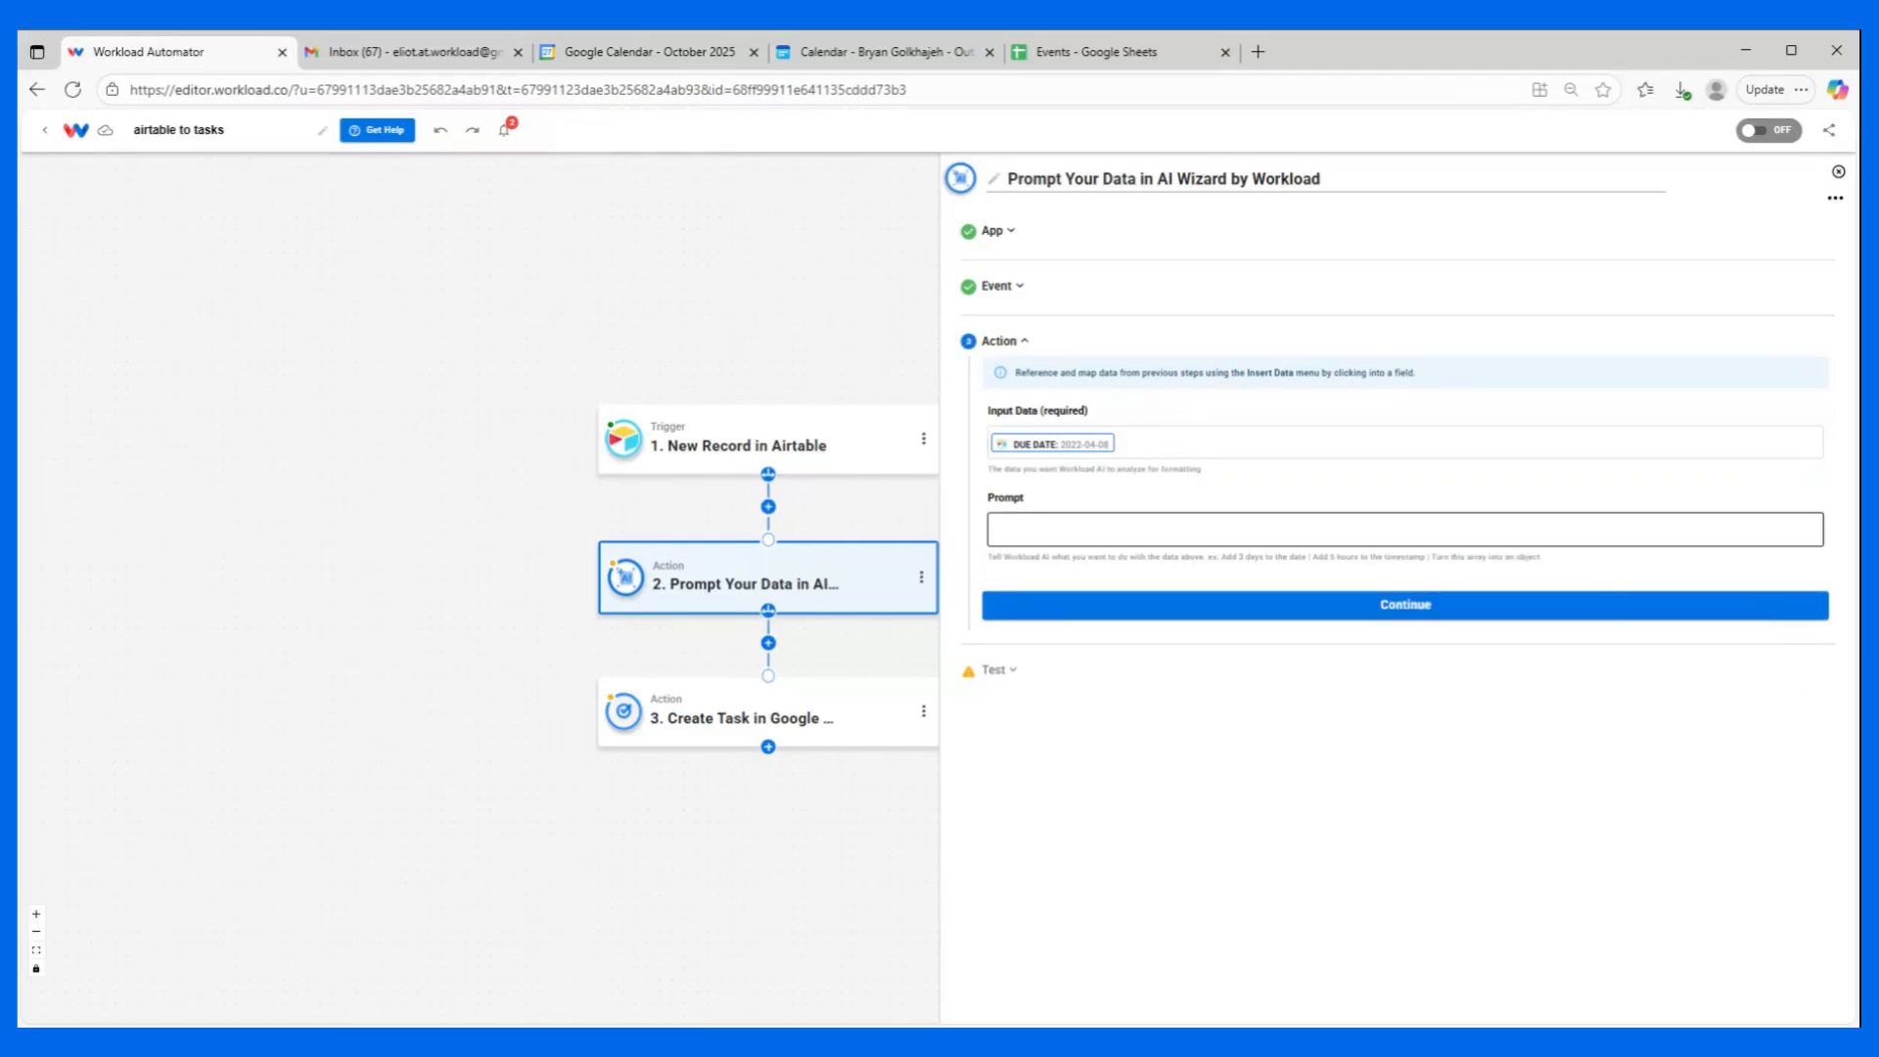
Enter the AI Wizard prompt "convert to YYYY-MM-DDTHH:MM:SSZ", copying the timestamp format from the Due field hint in the Create Task action.
left_click(1076, 529)
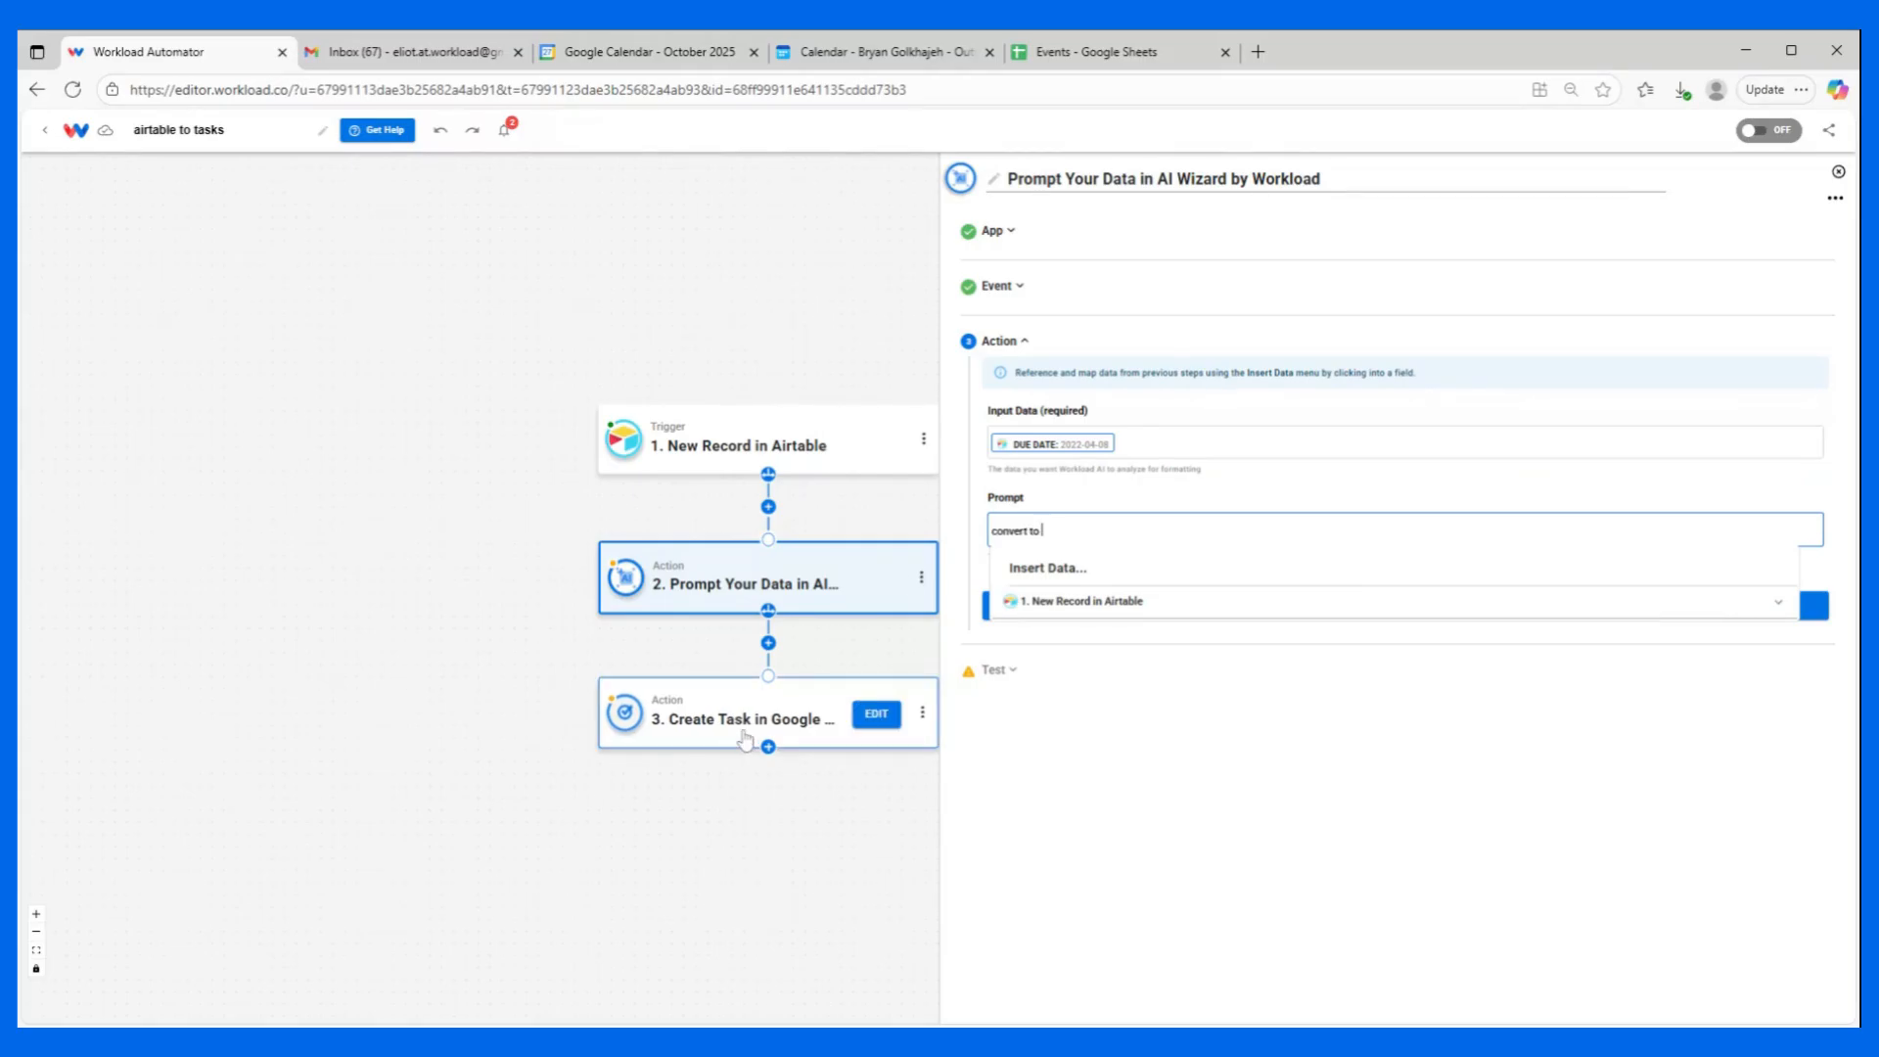
left_click(694, 729)
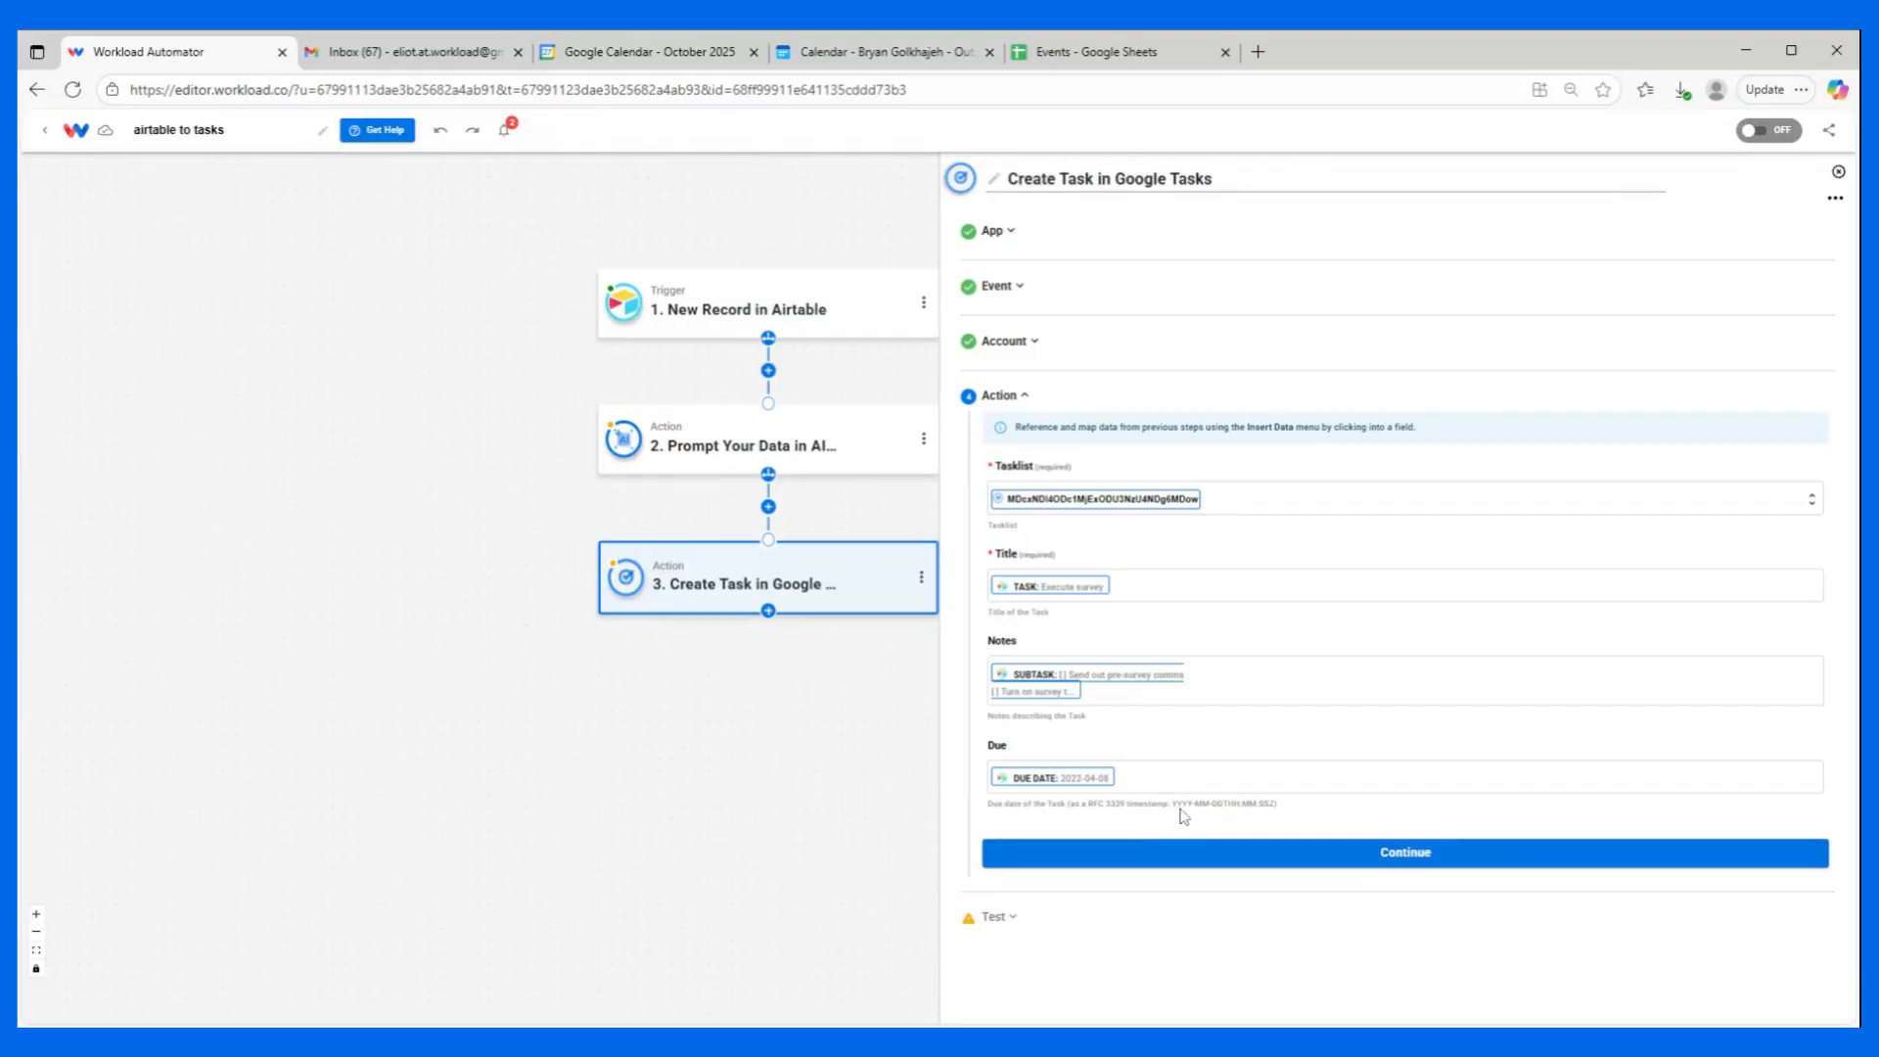
left_click_drag(1175, 806, 1269, 809)
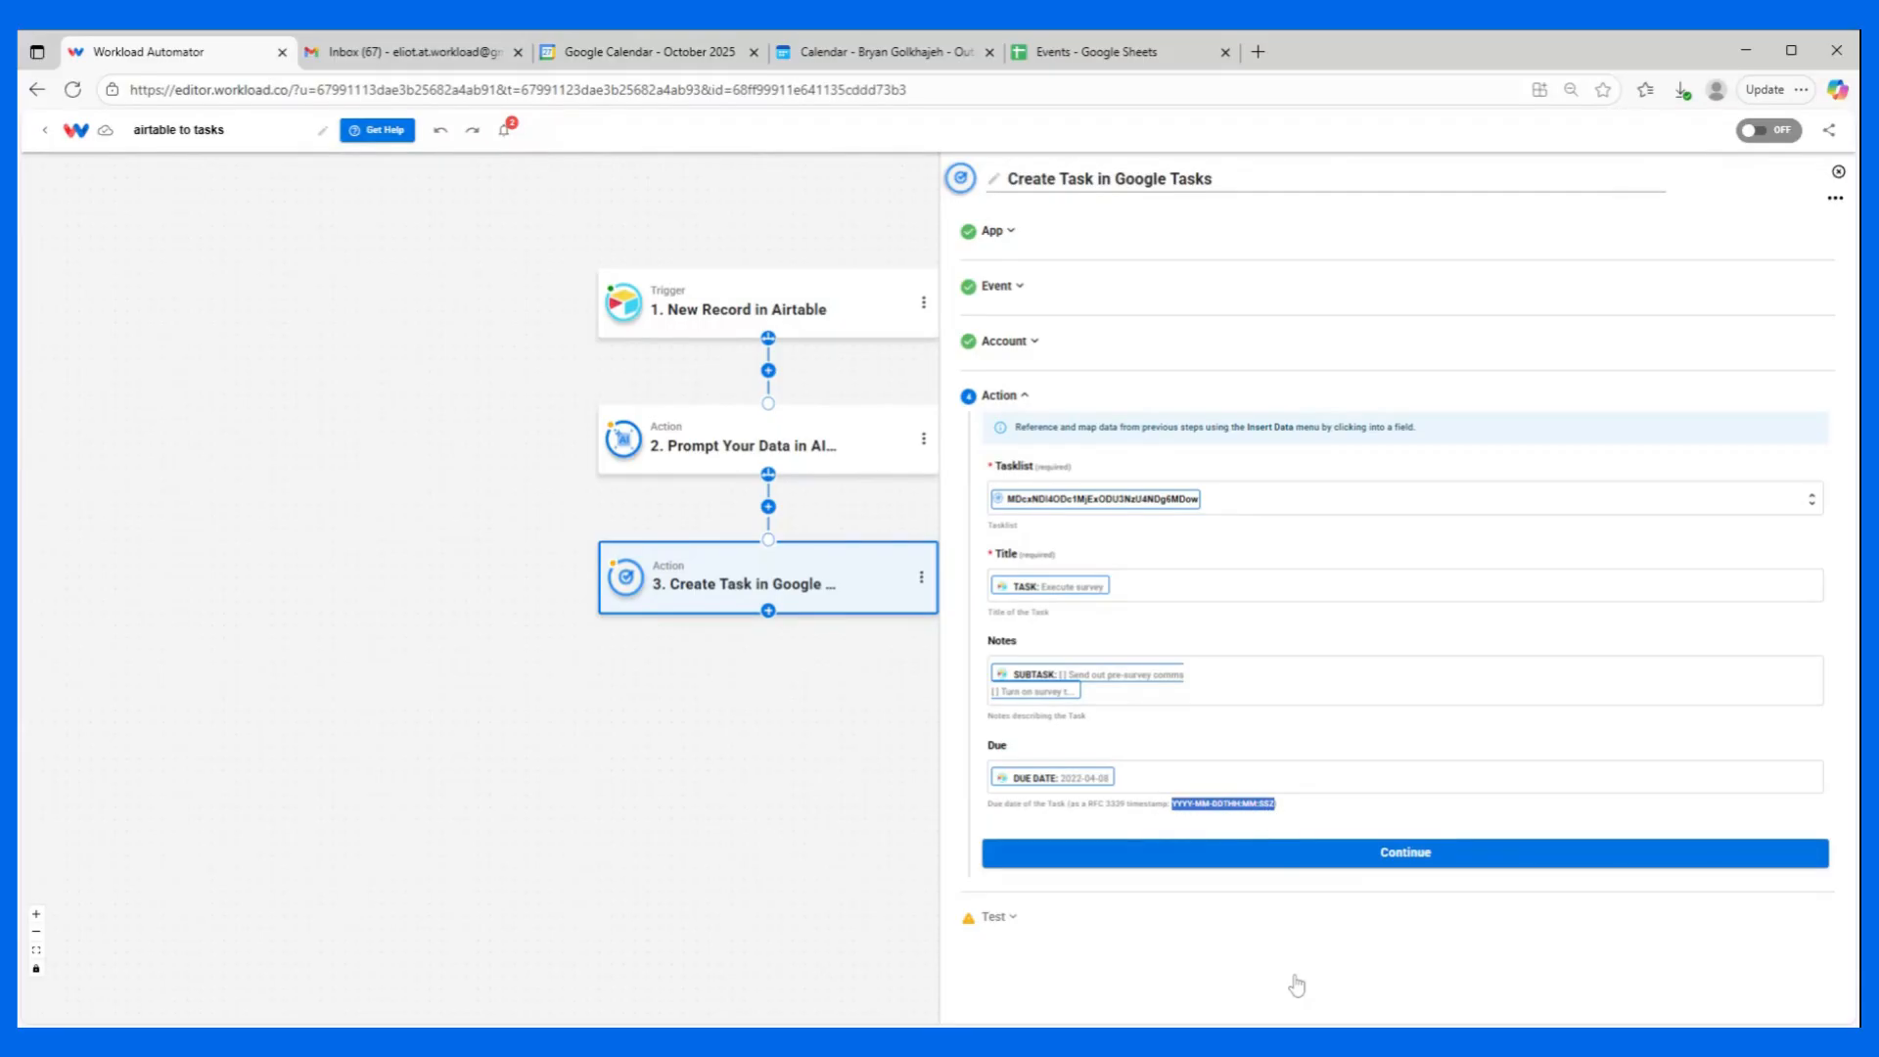
left_click(707, 452)
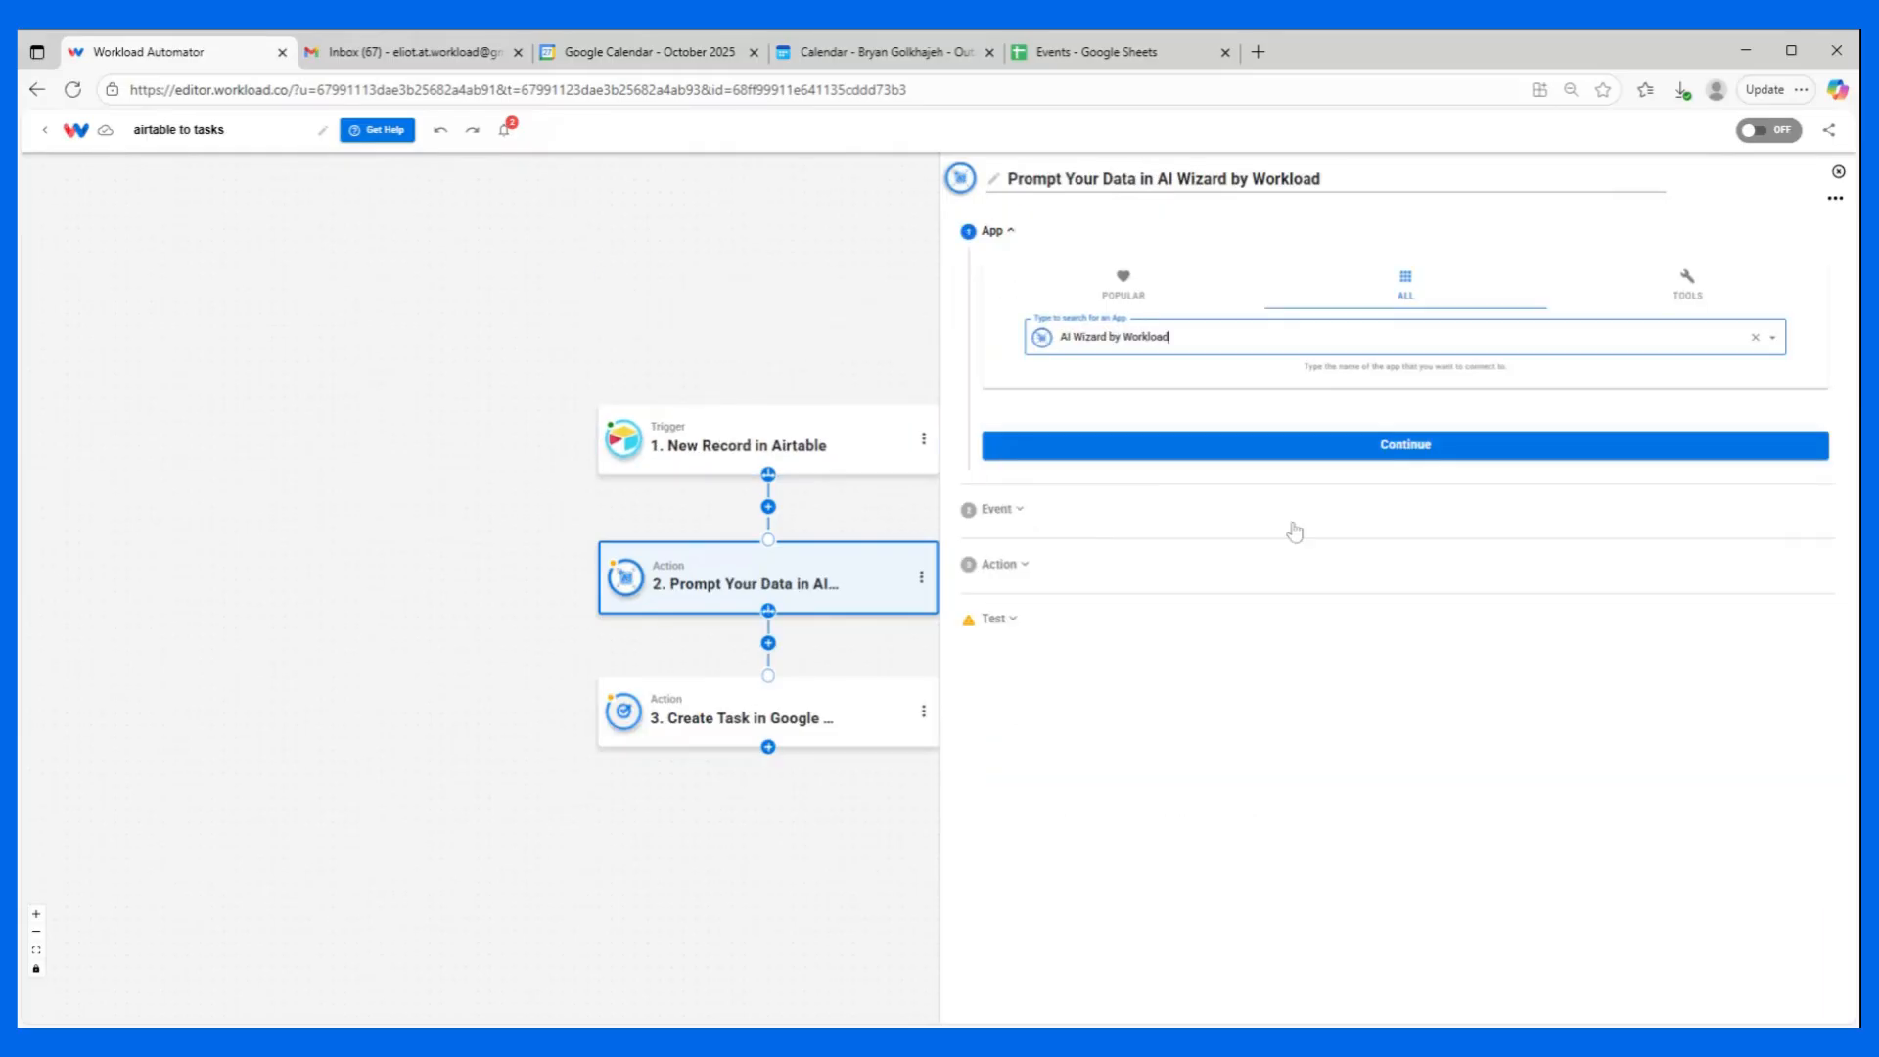
left_click(1150, 530)
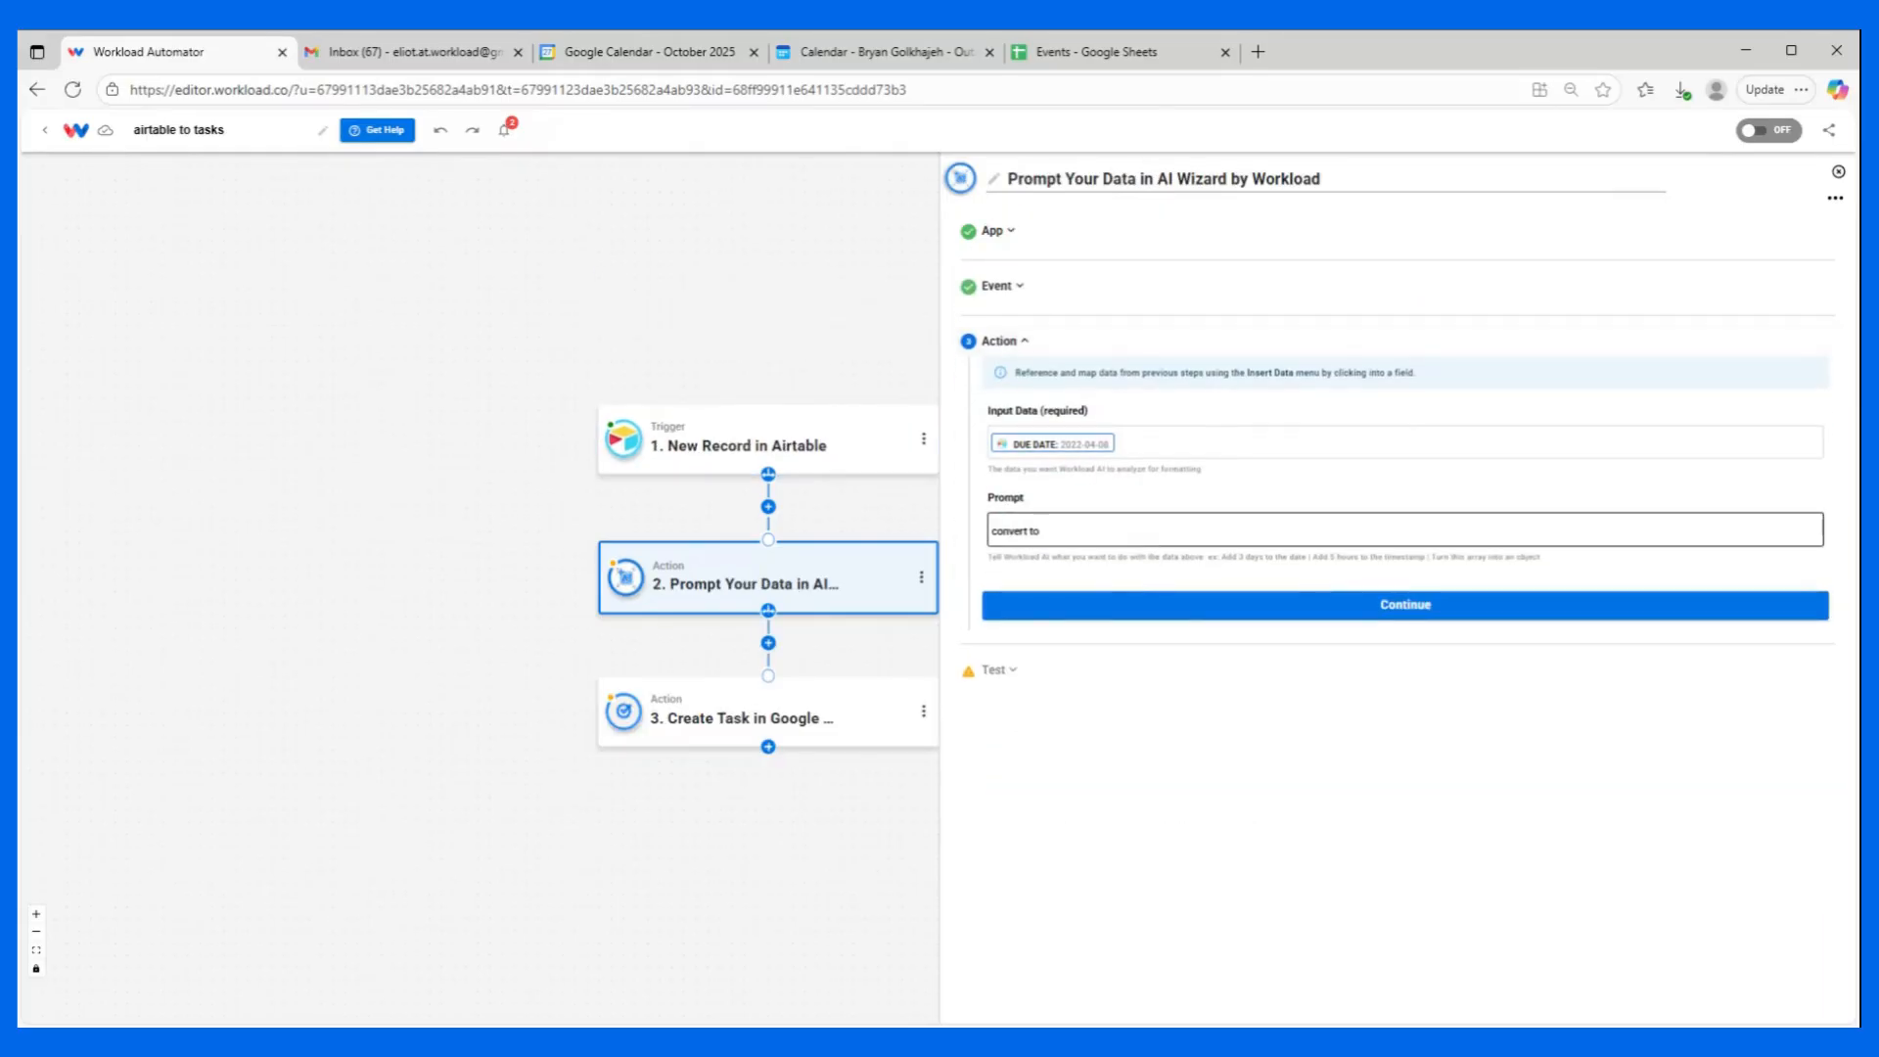
type("YYYY-MM-DDTHH:MM:SSZ")
left_click(1213, 489)
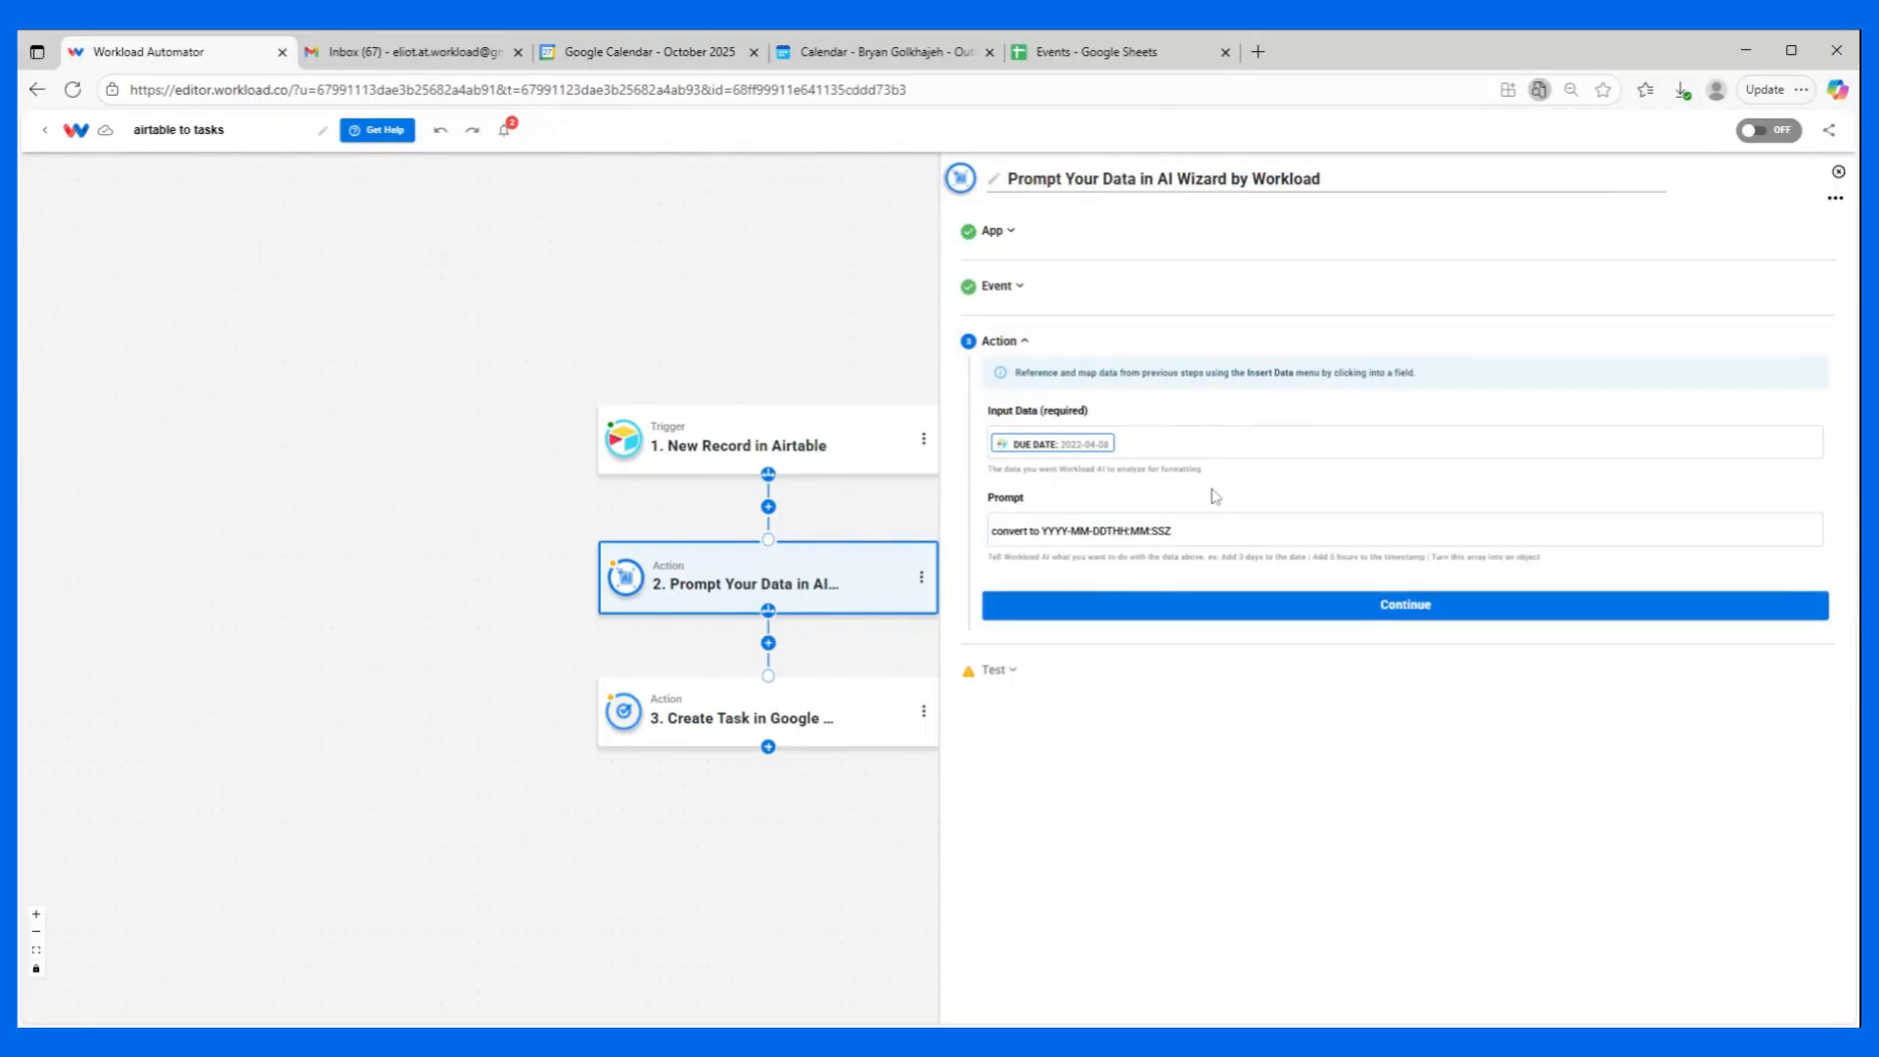
Test the Prompt Your Data action with the sample due date and finish its setup.
left_click(1210, 598)
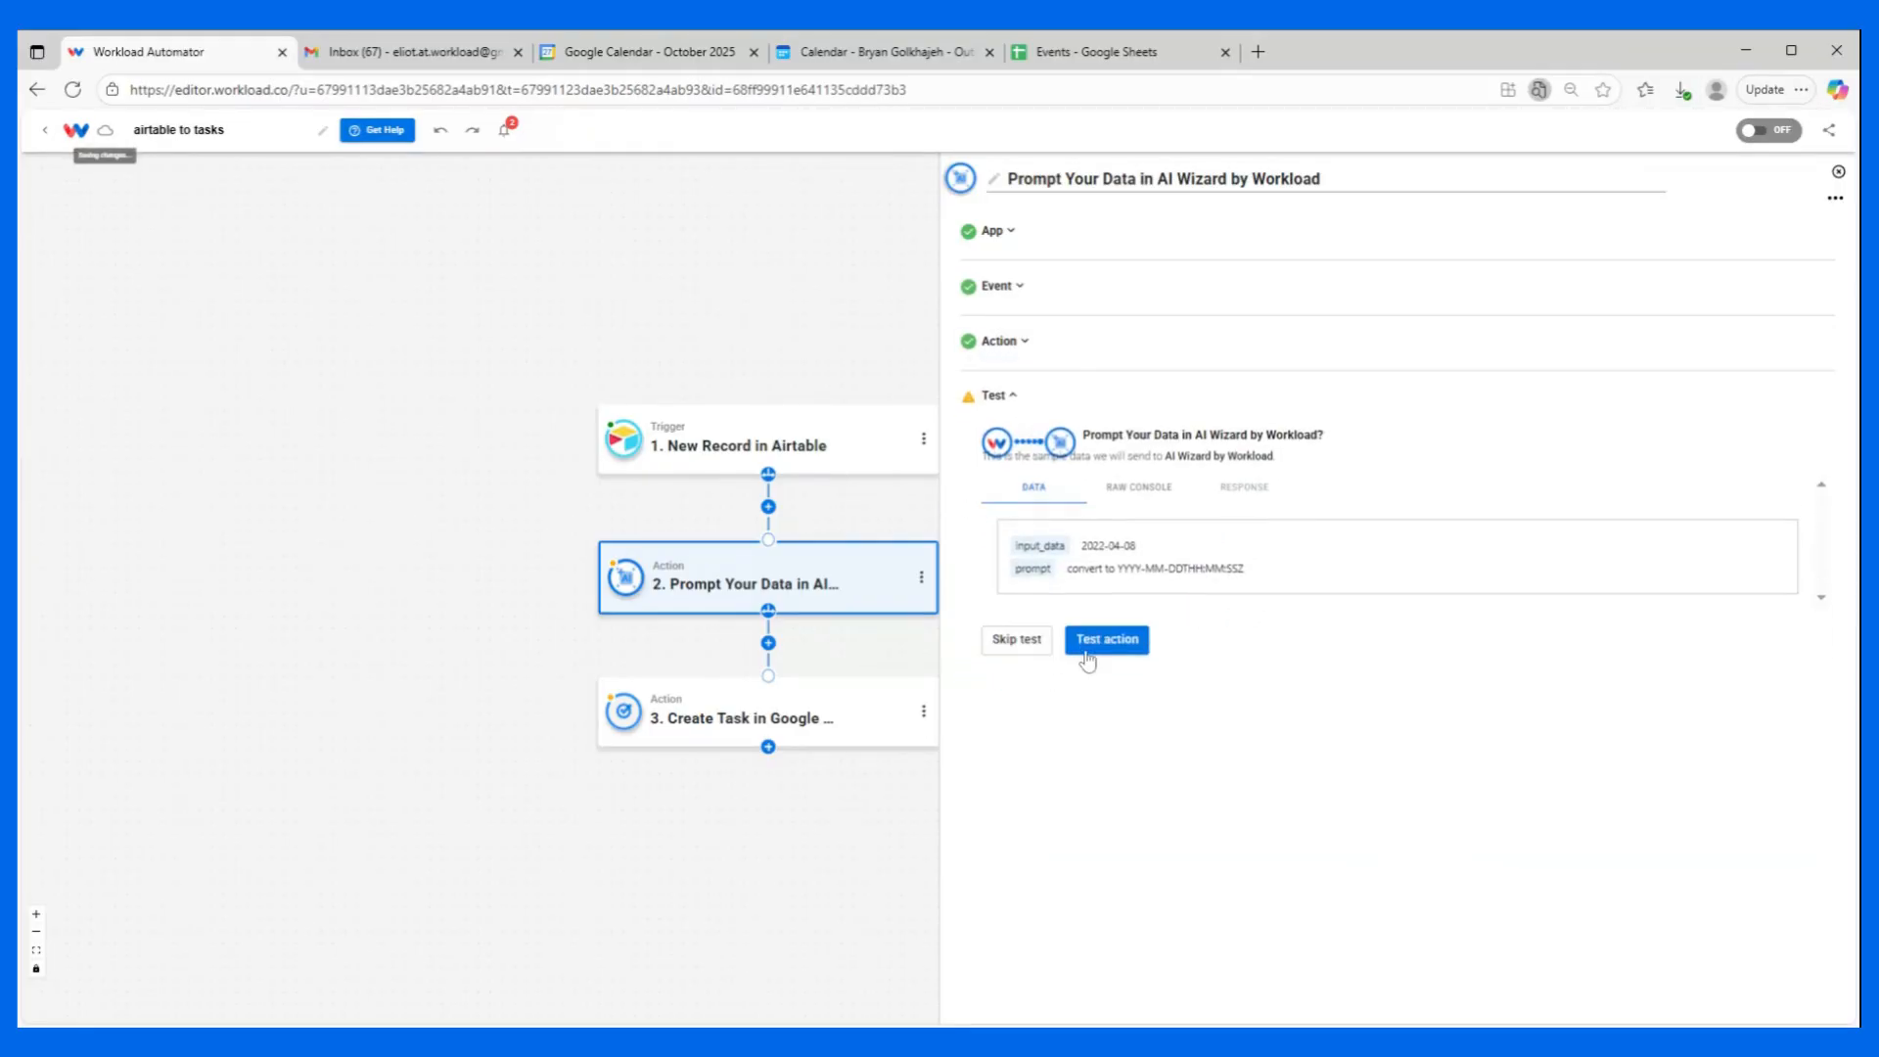
left_click(1117, 641)
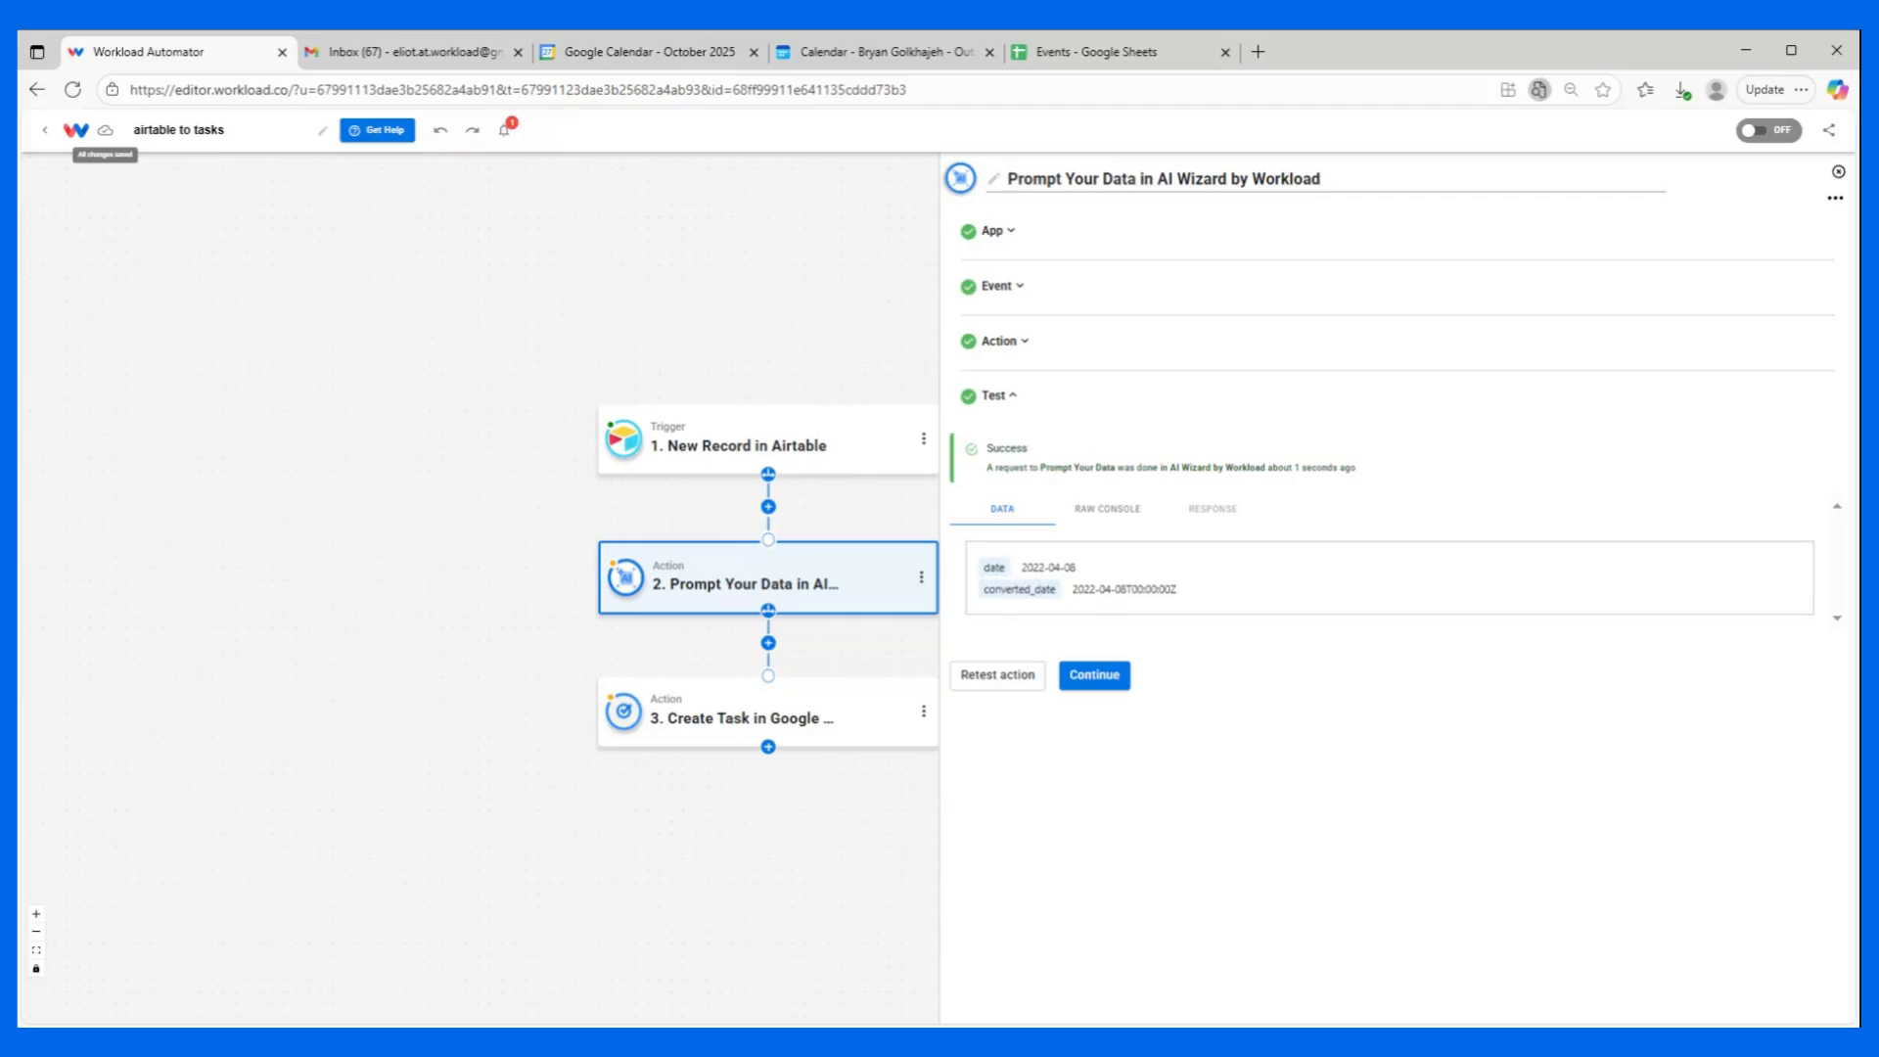
left_click(1096, 675)
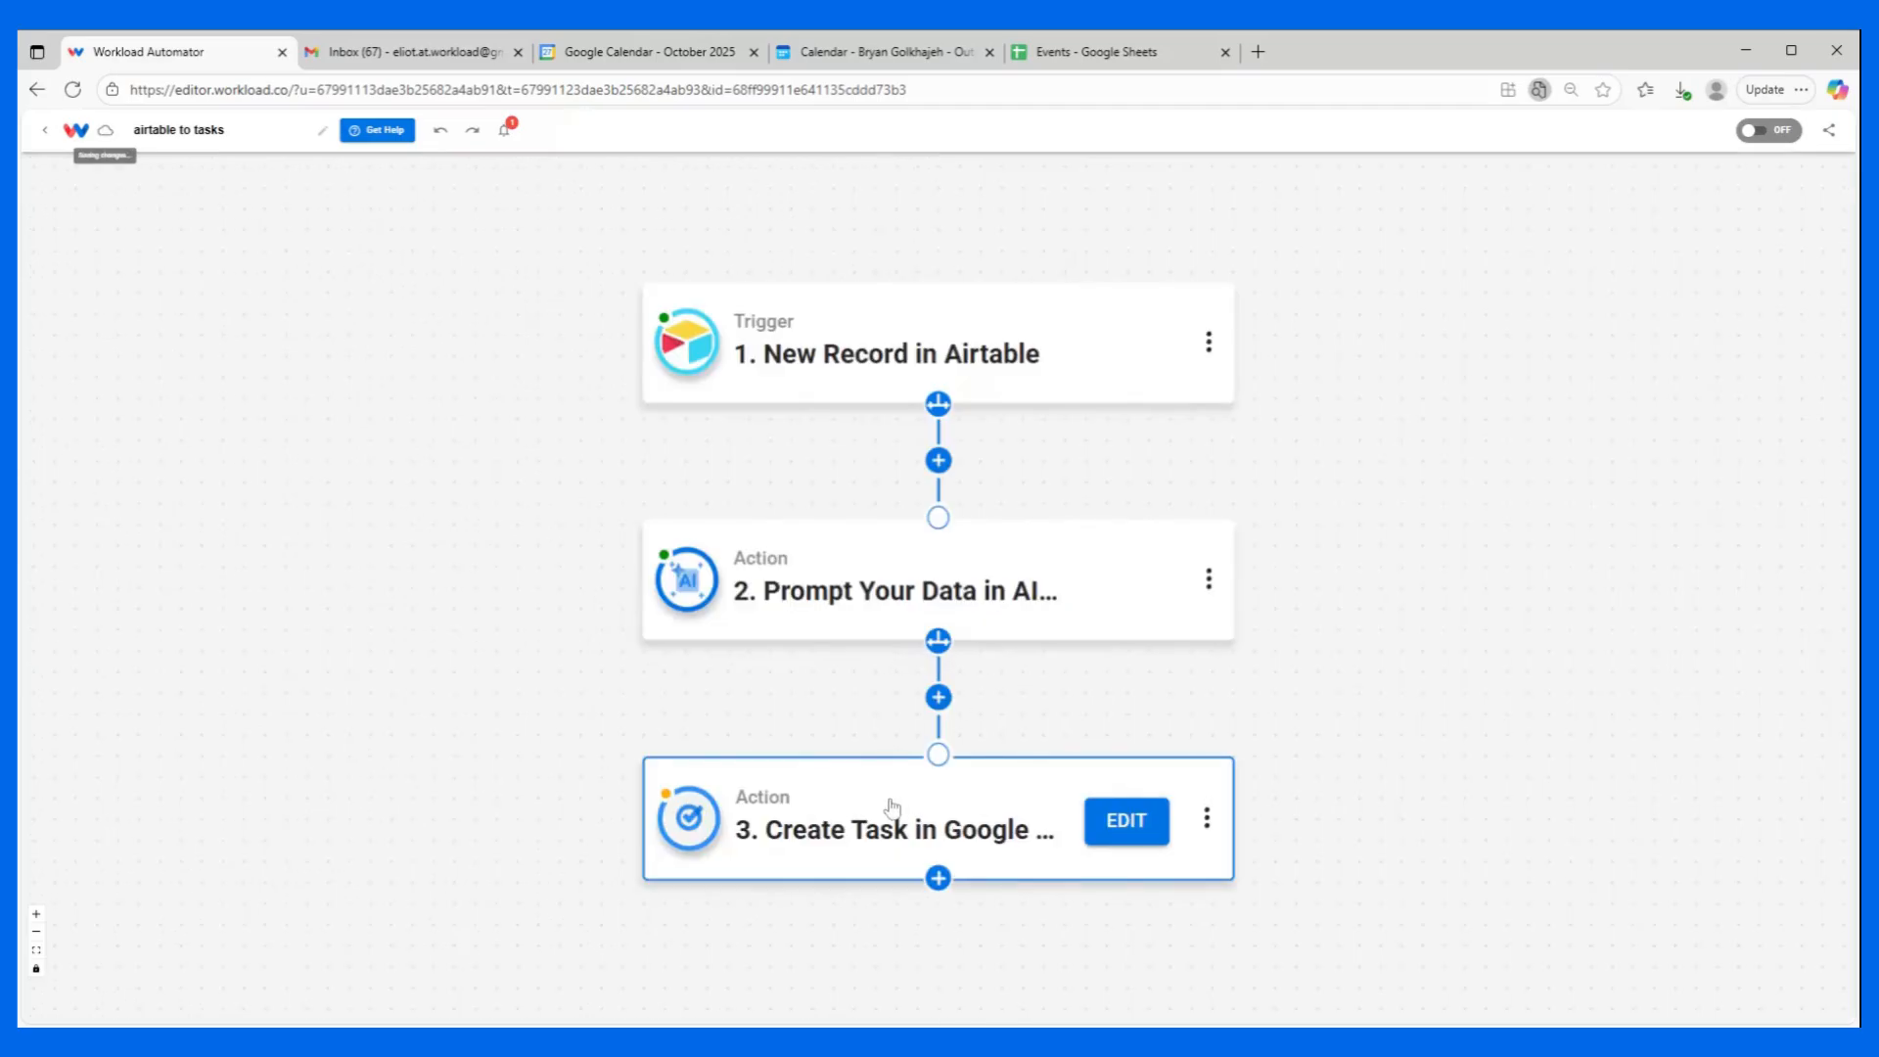
In the Create Task action, replace the Due mapping with converted_date from the AI Wizard output.
left_click(891, 807)
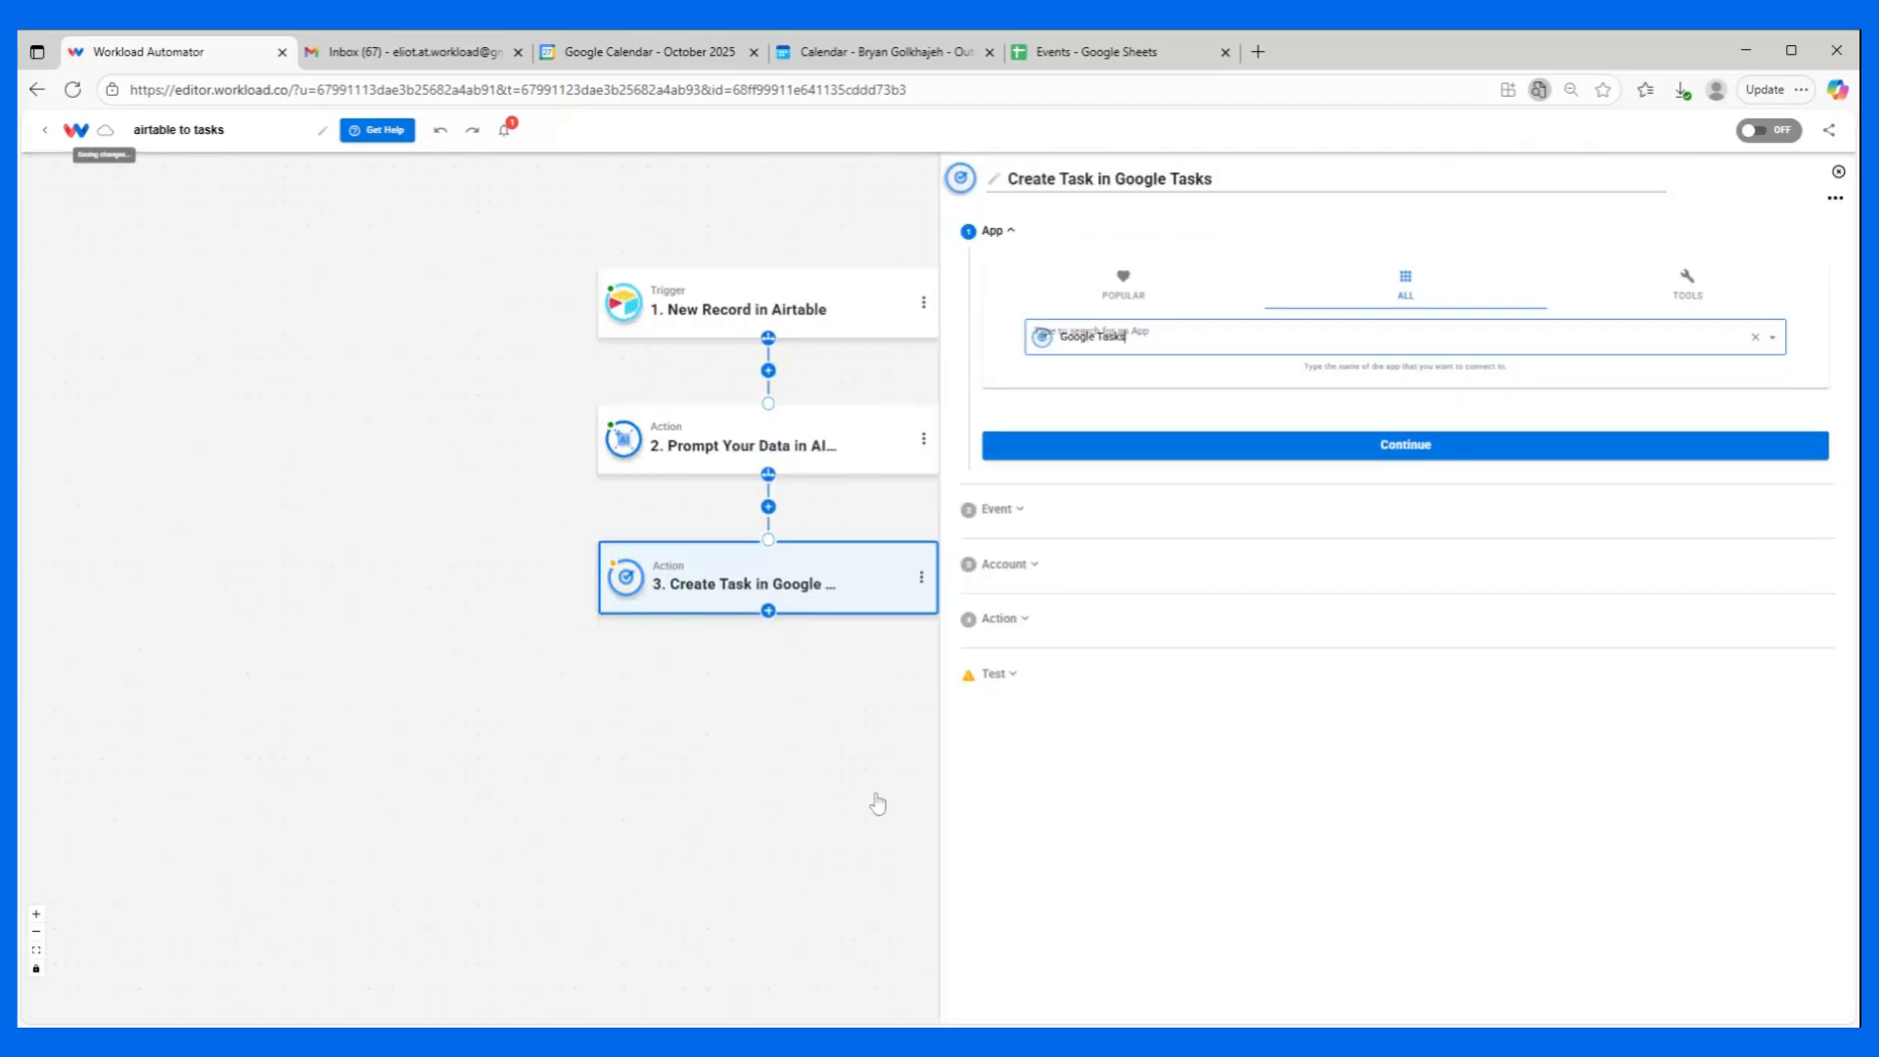
left_click(1125, 620)
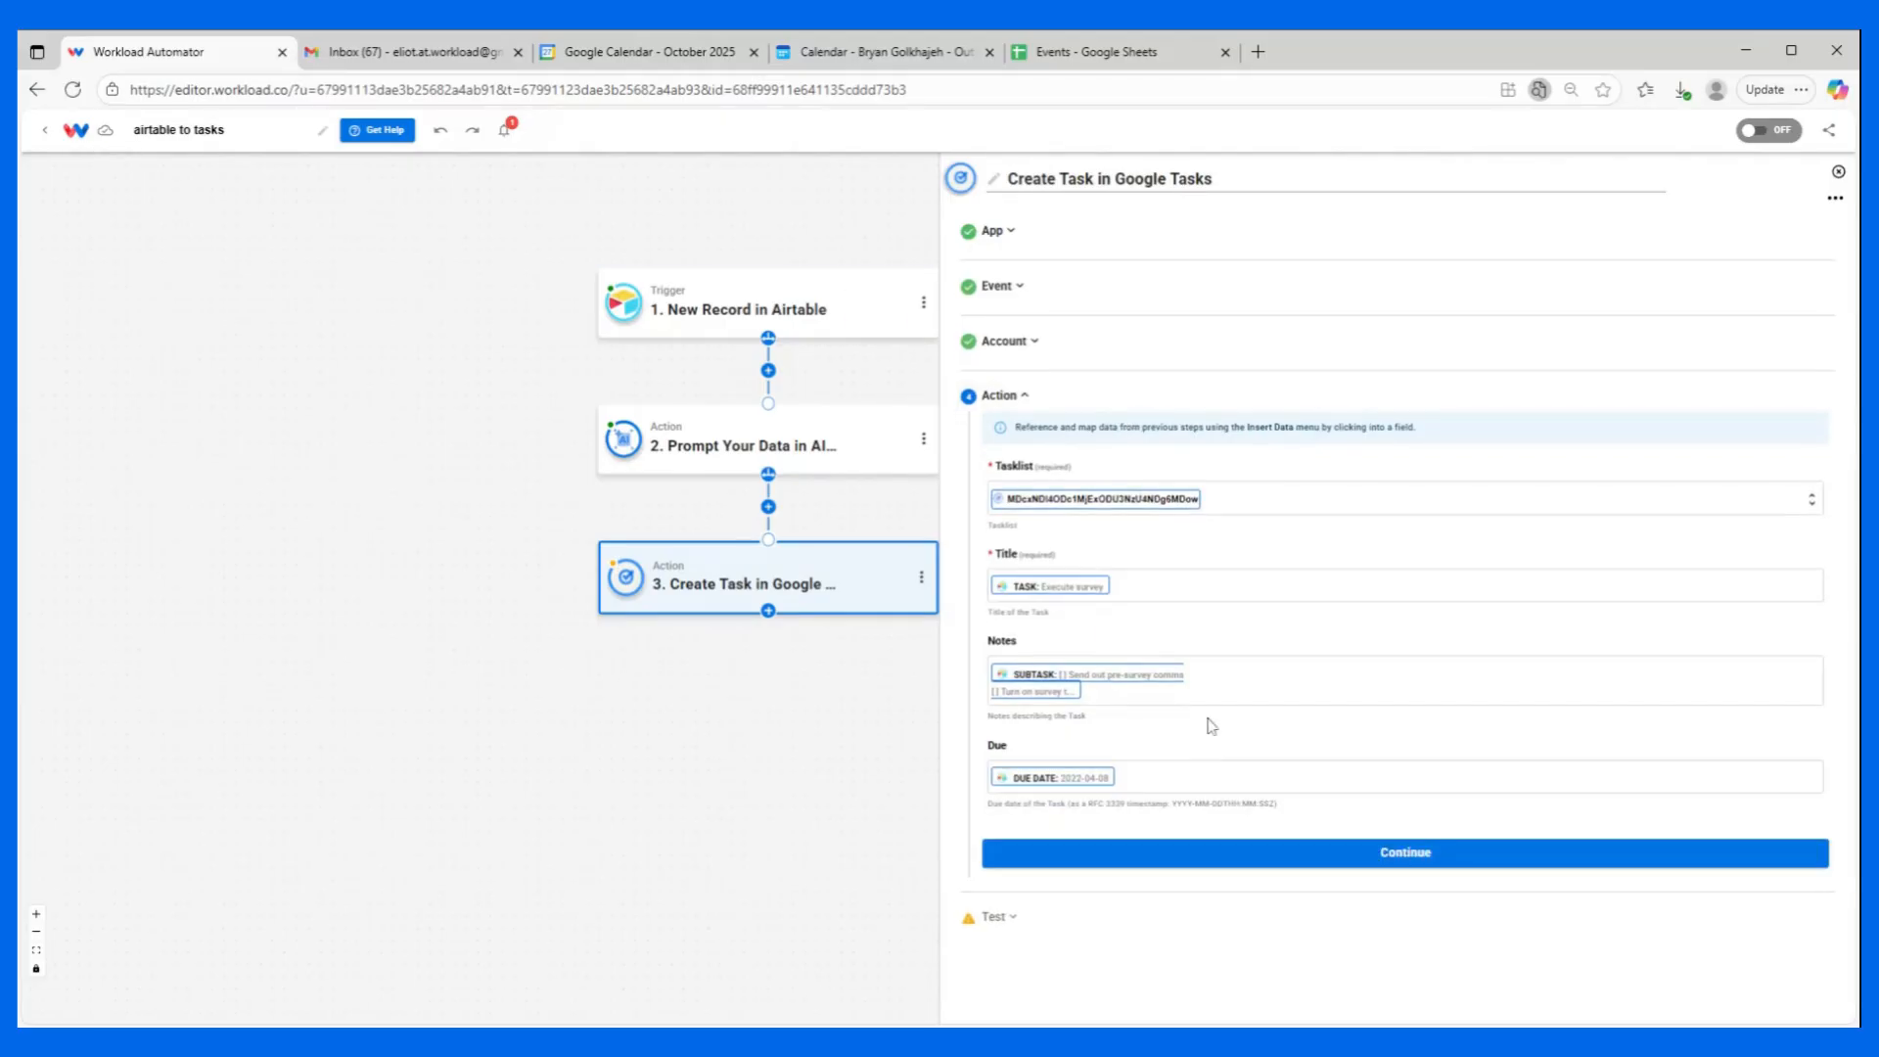
left_click(1196, 762)
key("BackSpace")
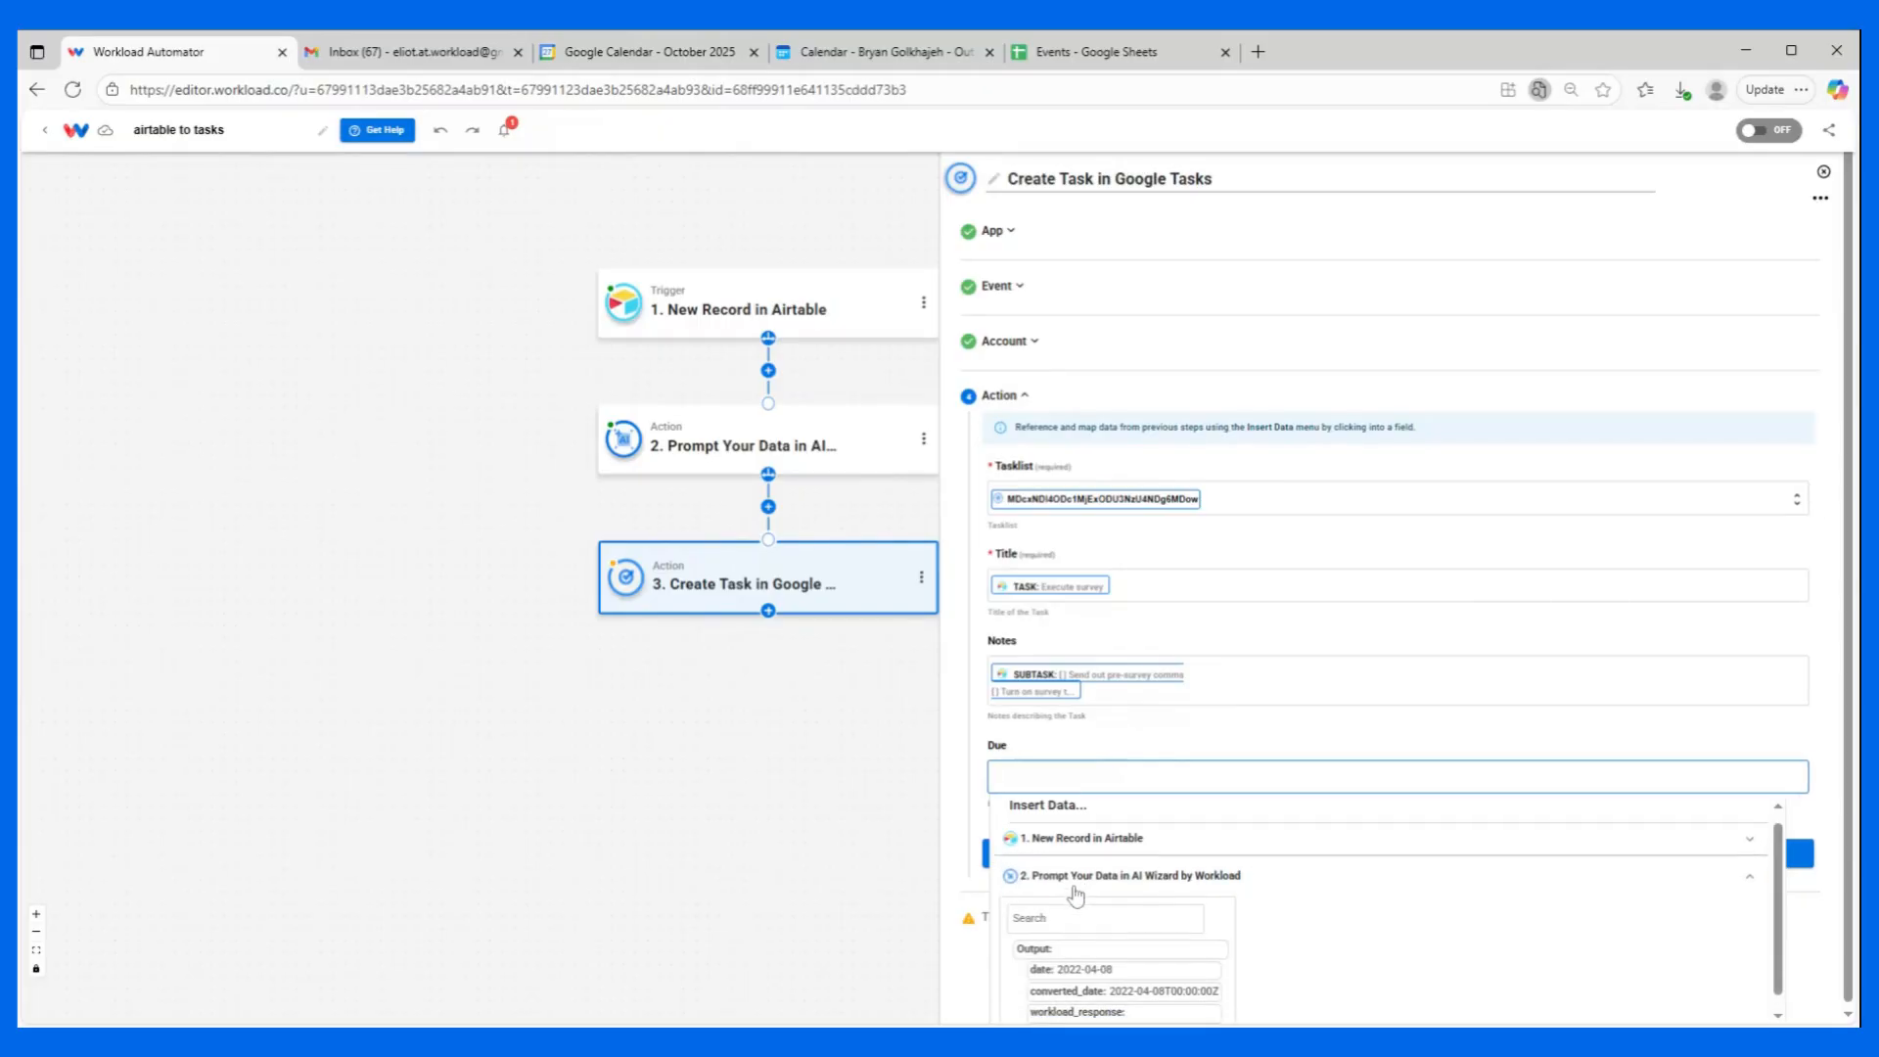
left_click(1156, 975)
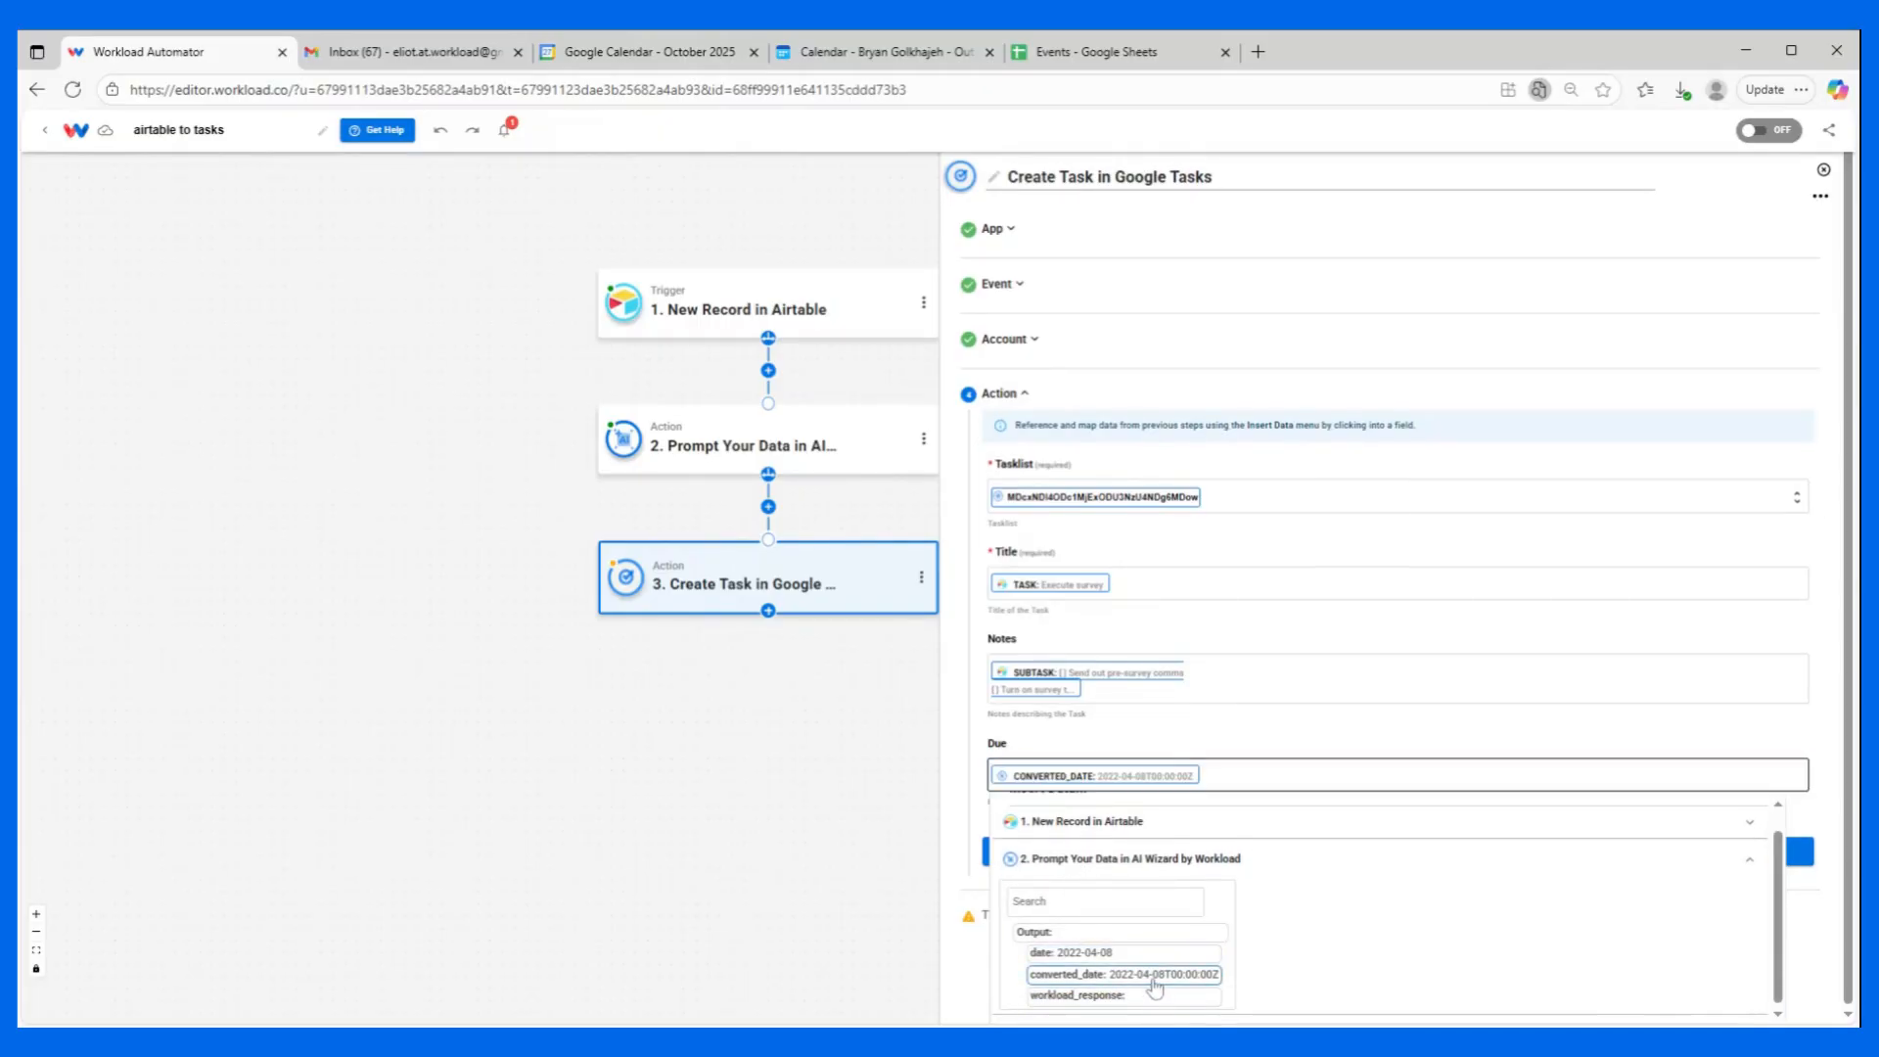
left_click(1216, 736)
Test the Create Task action, review the returned task data, and finish the action's setup.
left_click(1132, 852)
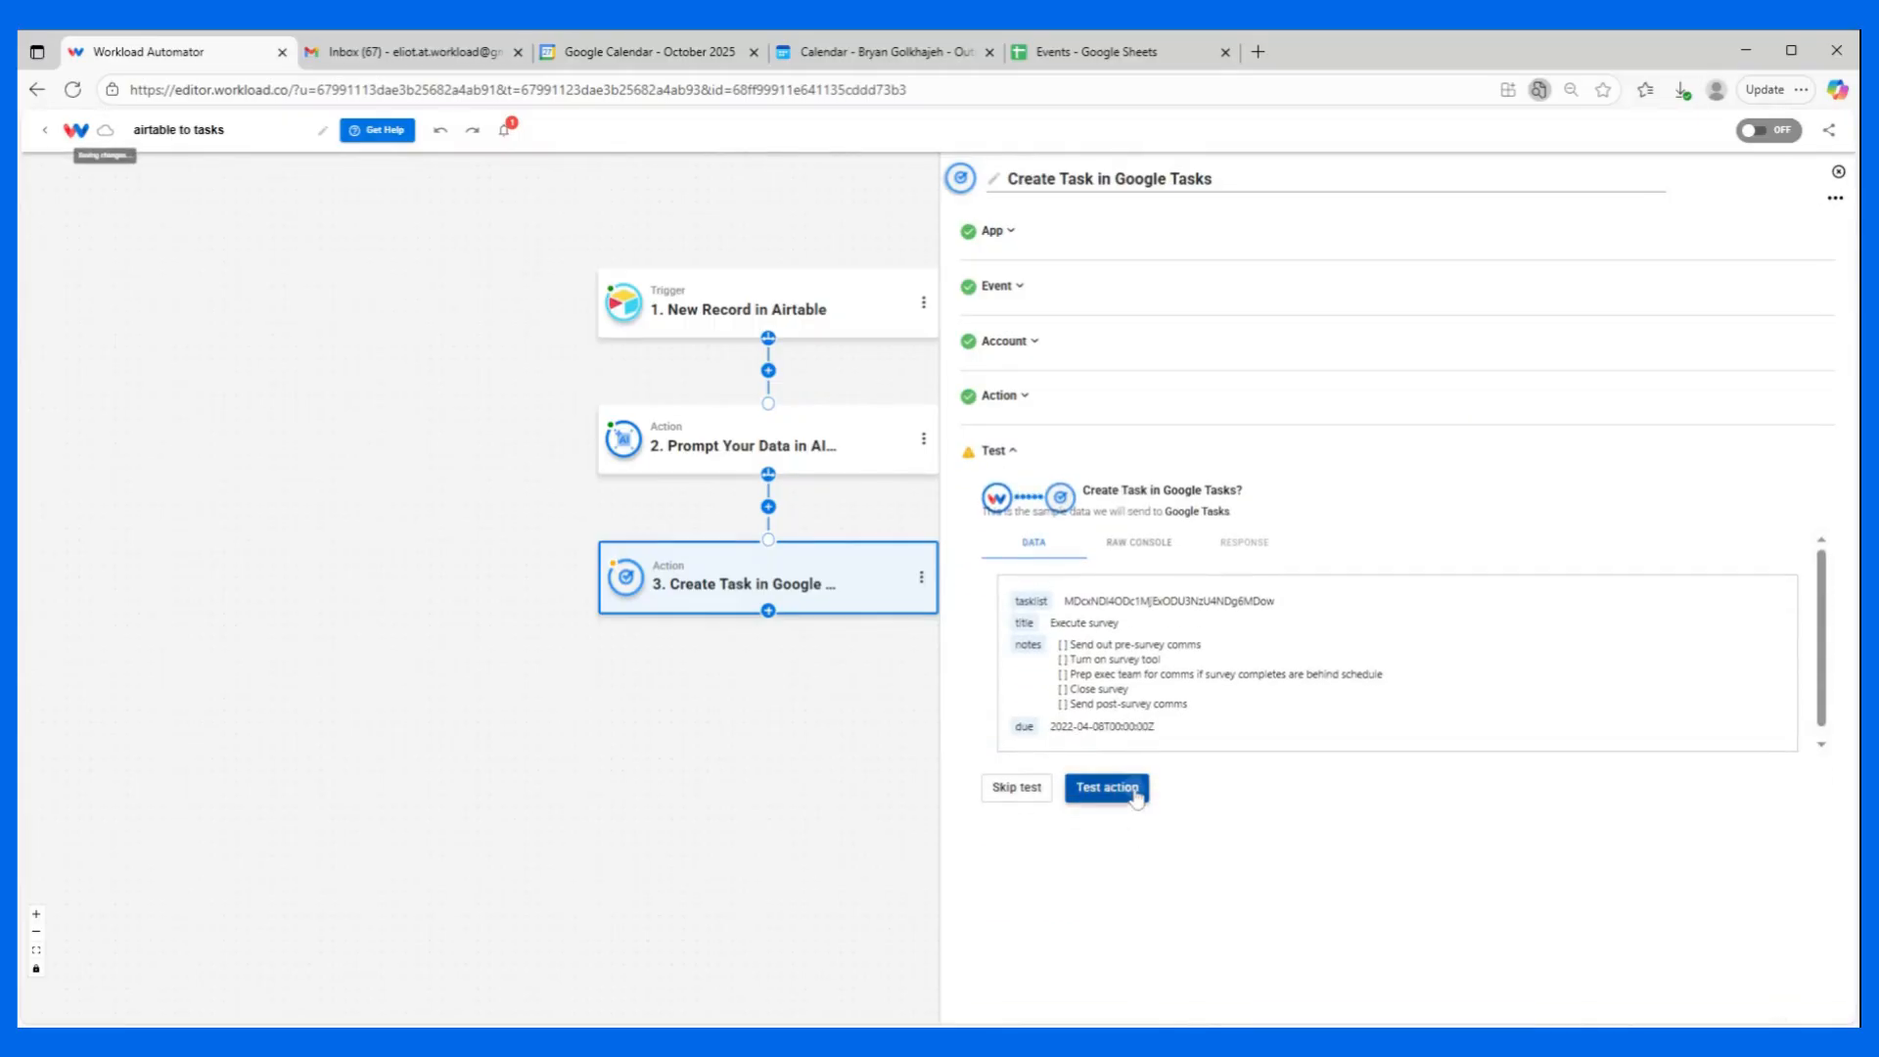
left_click(1135, 791)
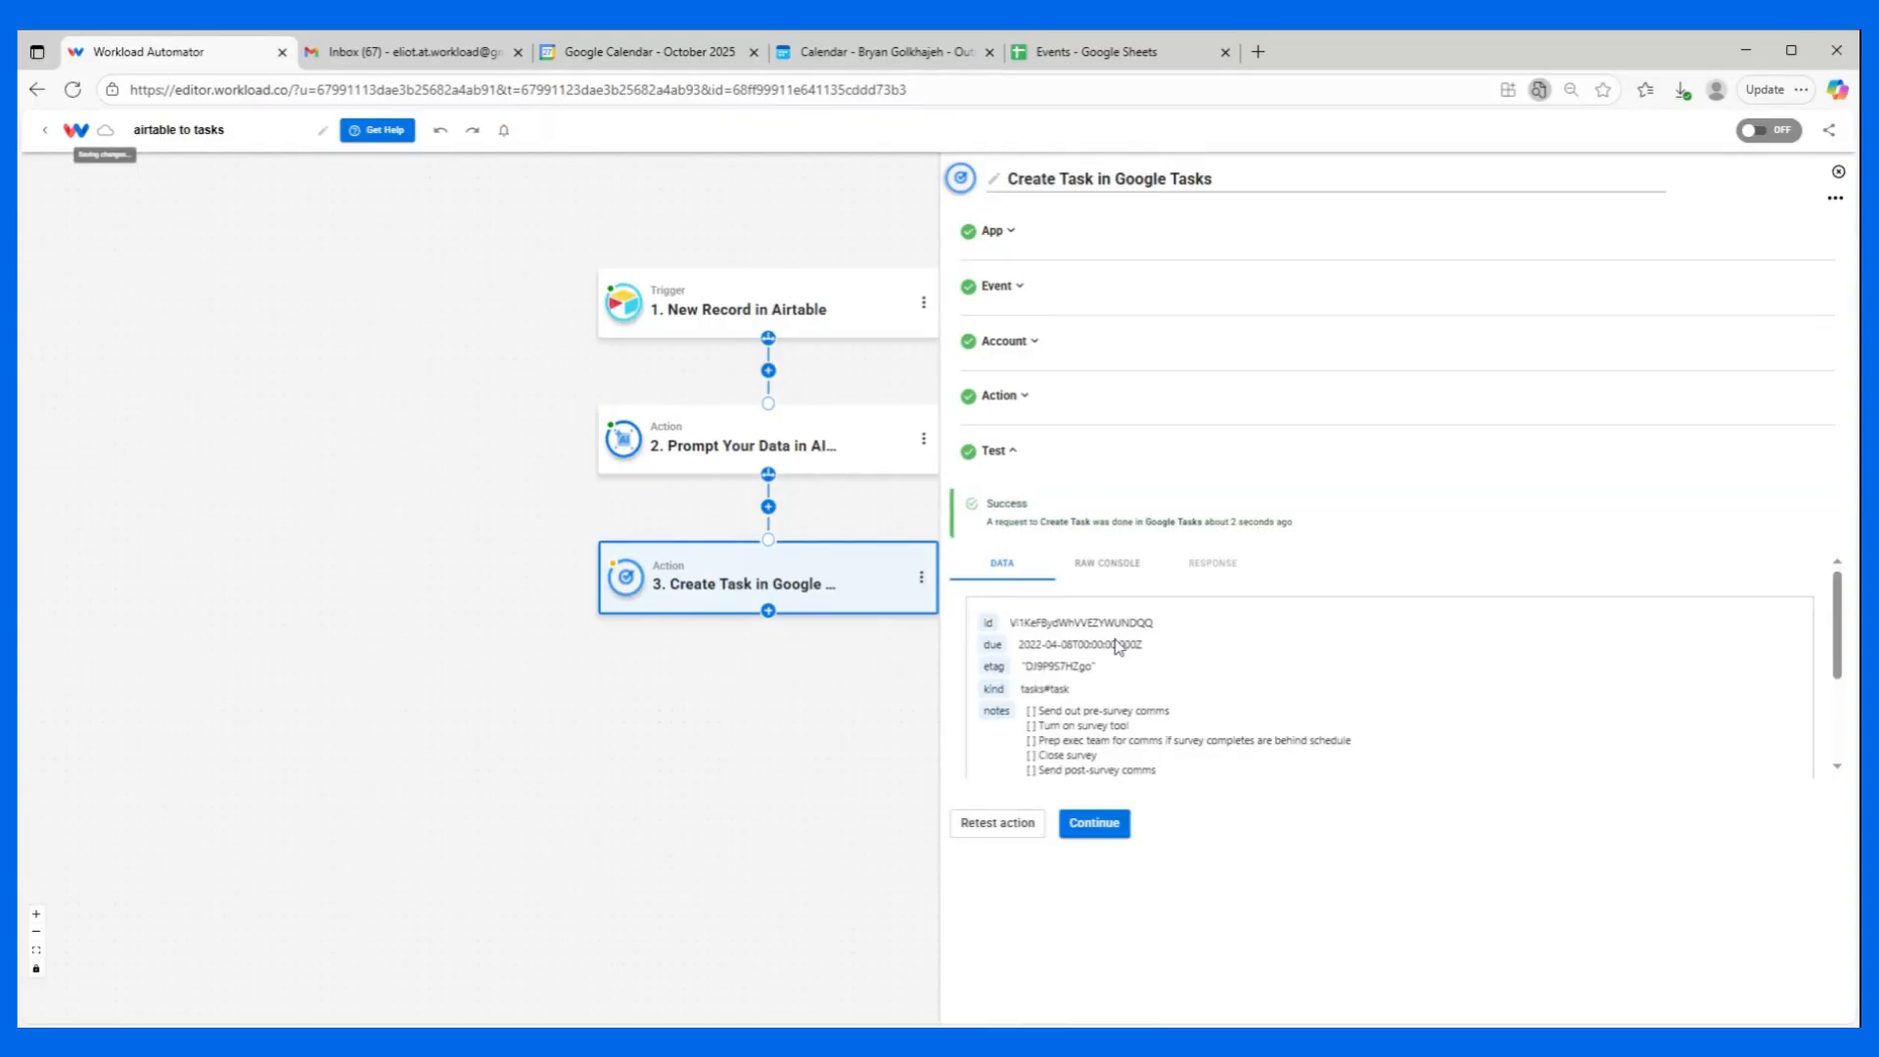
scroll(1115, 646, "down", 3)
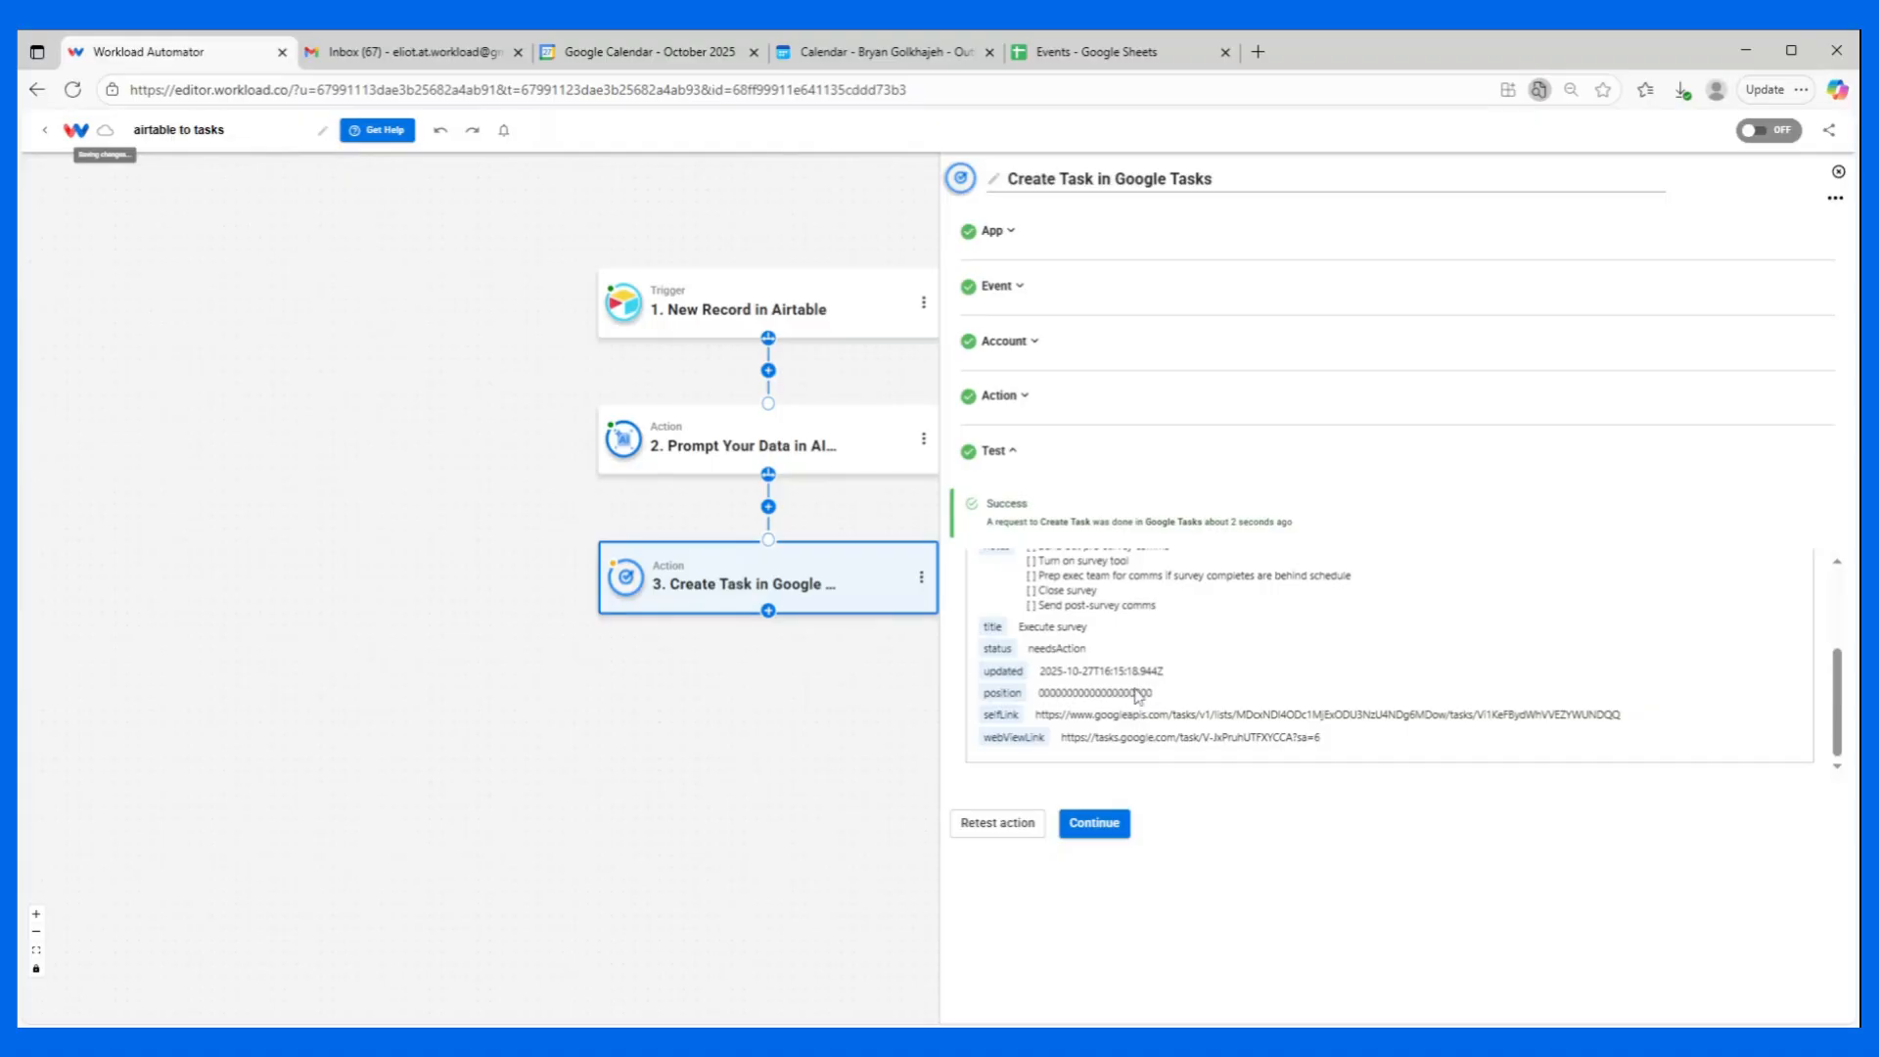
left_click(1122, 817)
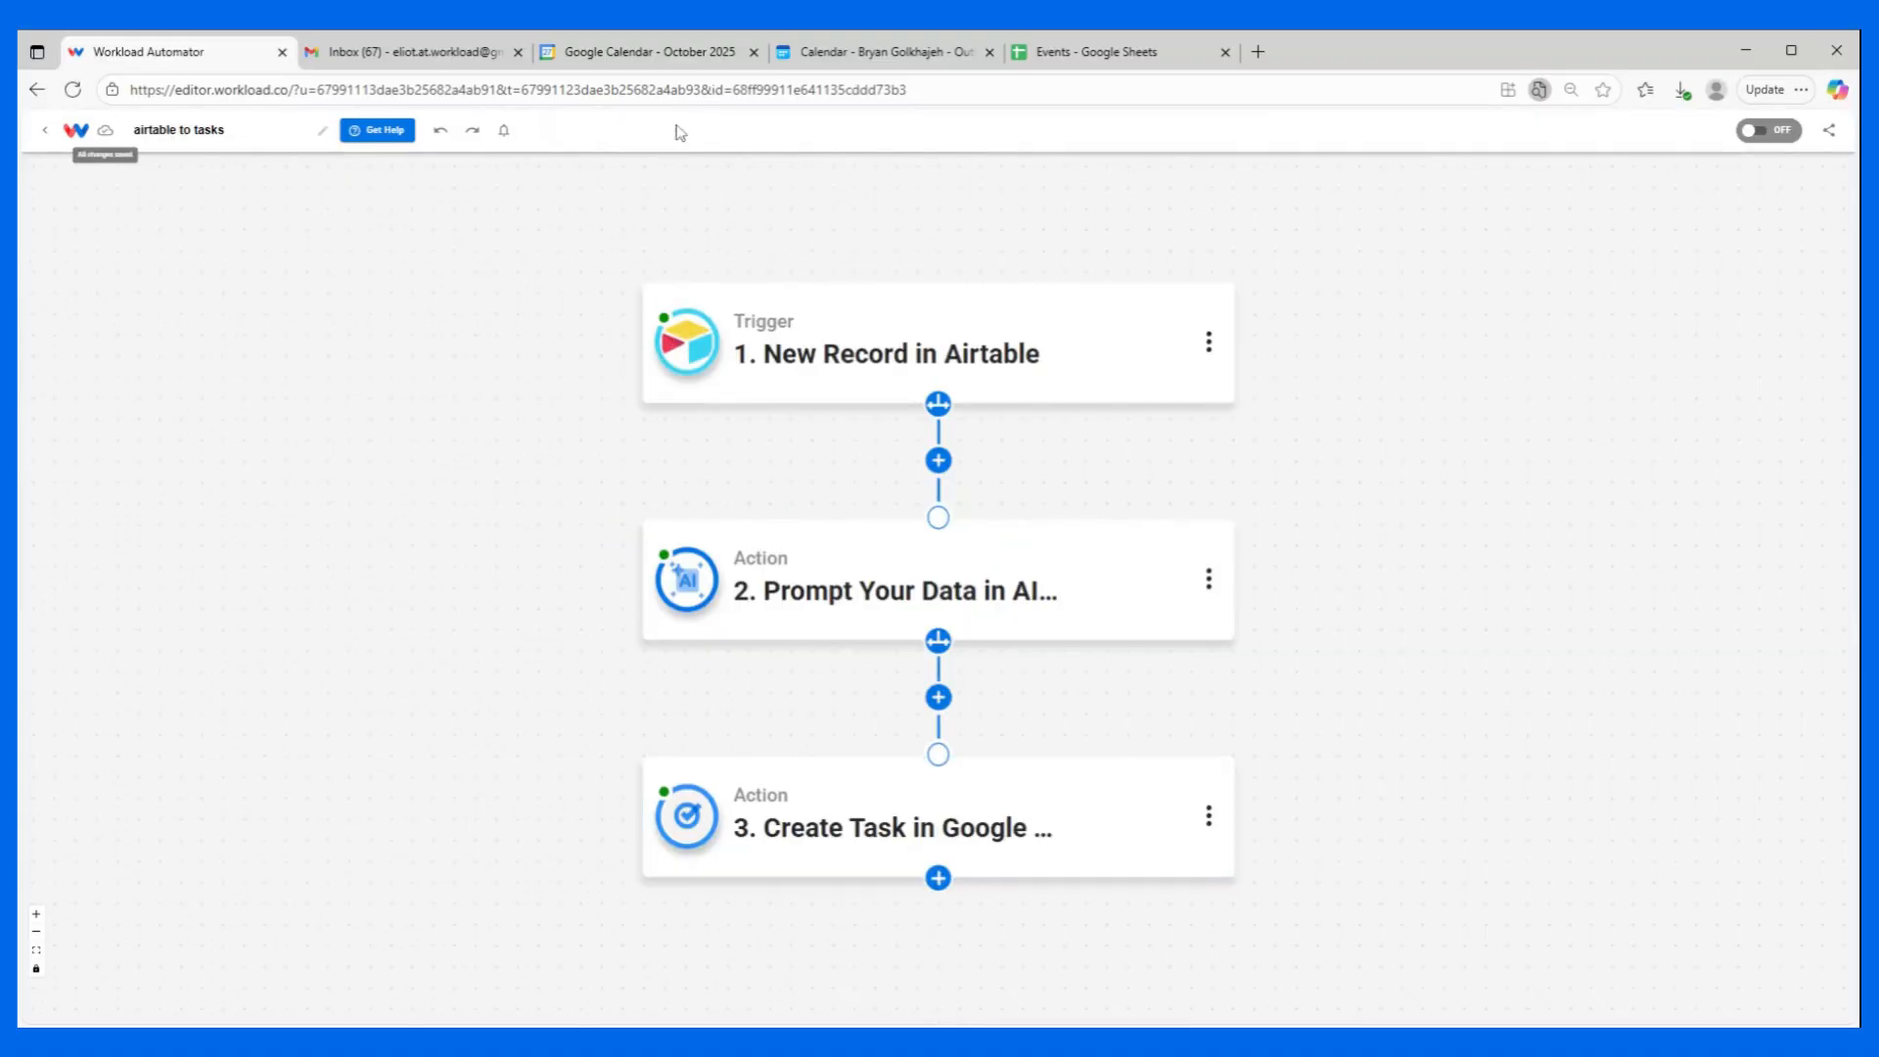
Switch to Google Calendar and open its Tasks view to check for the test task.
left_click(668, 56)
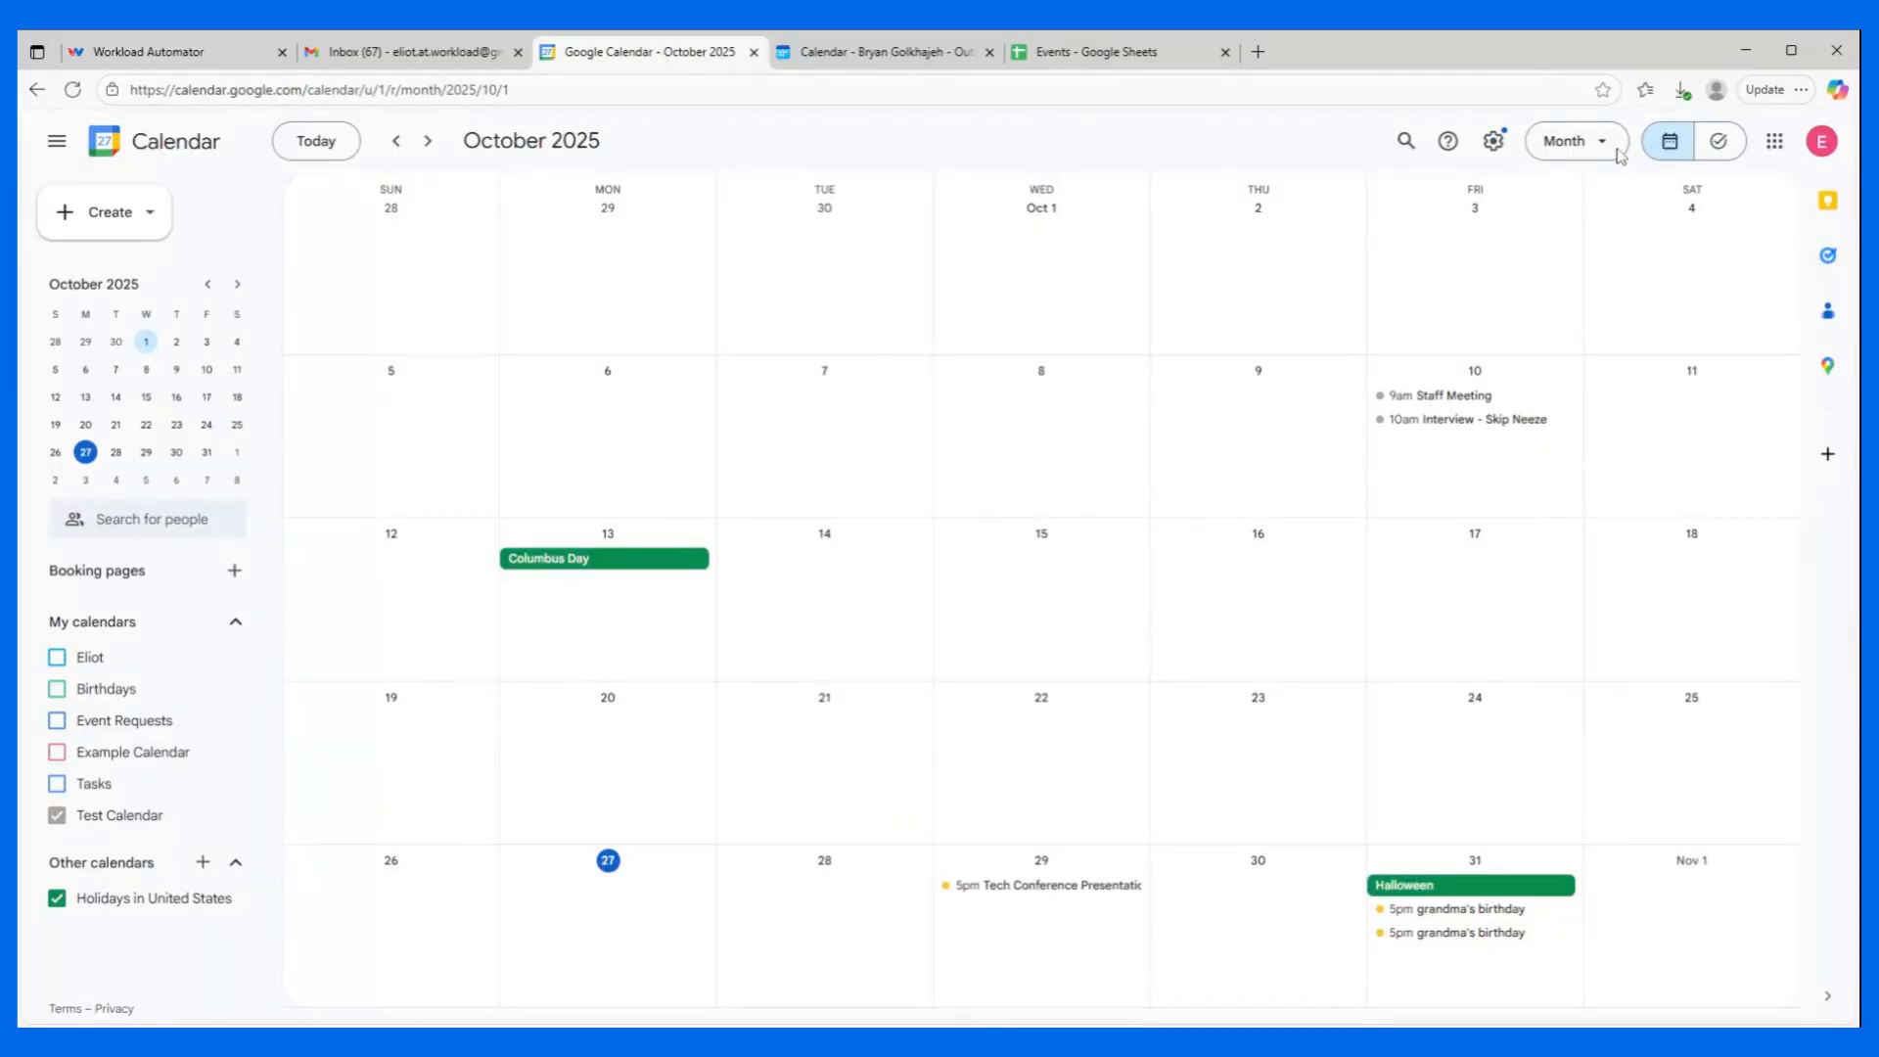
left_click(1724, 141)
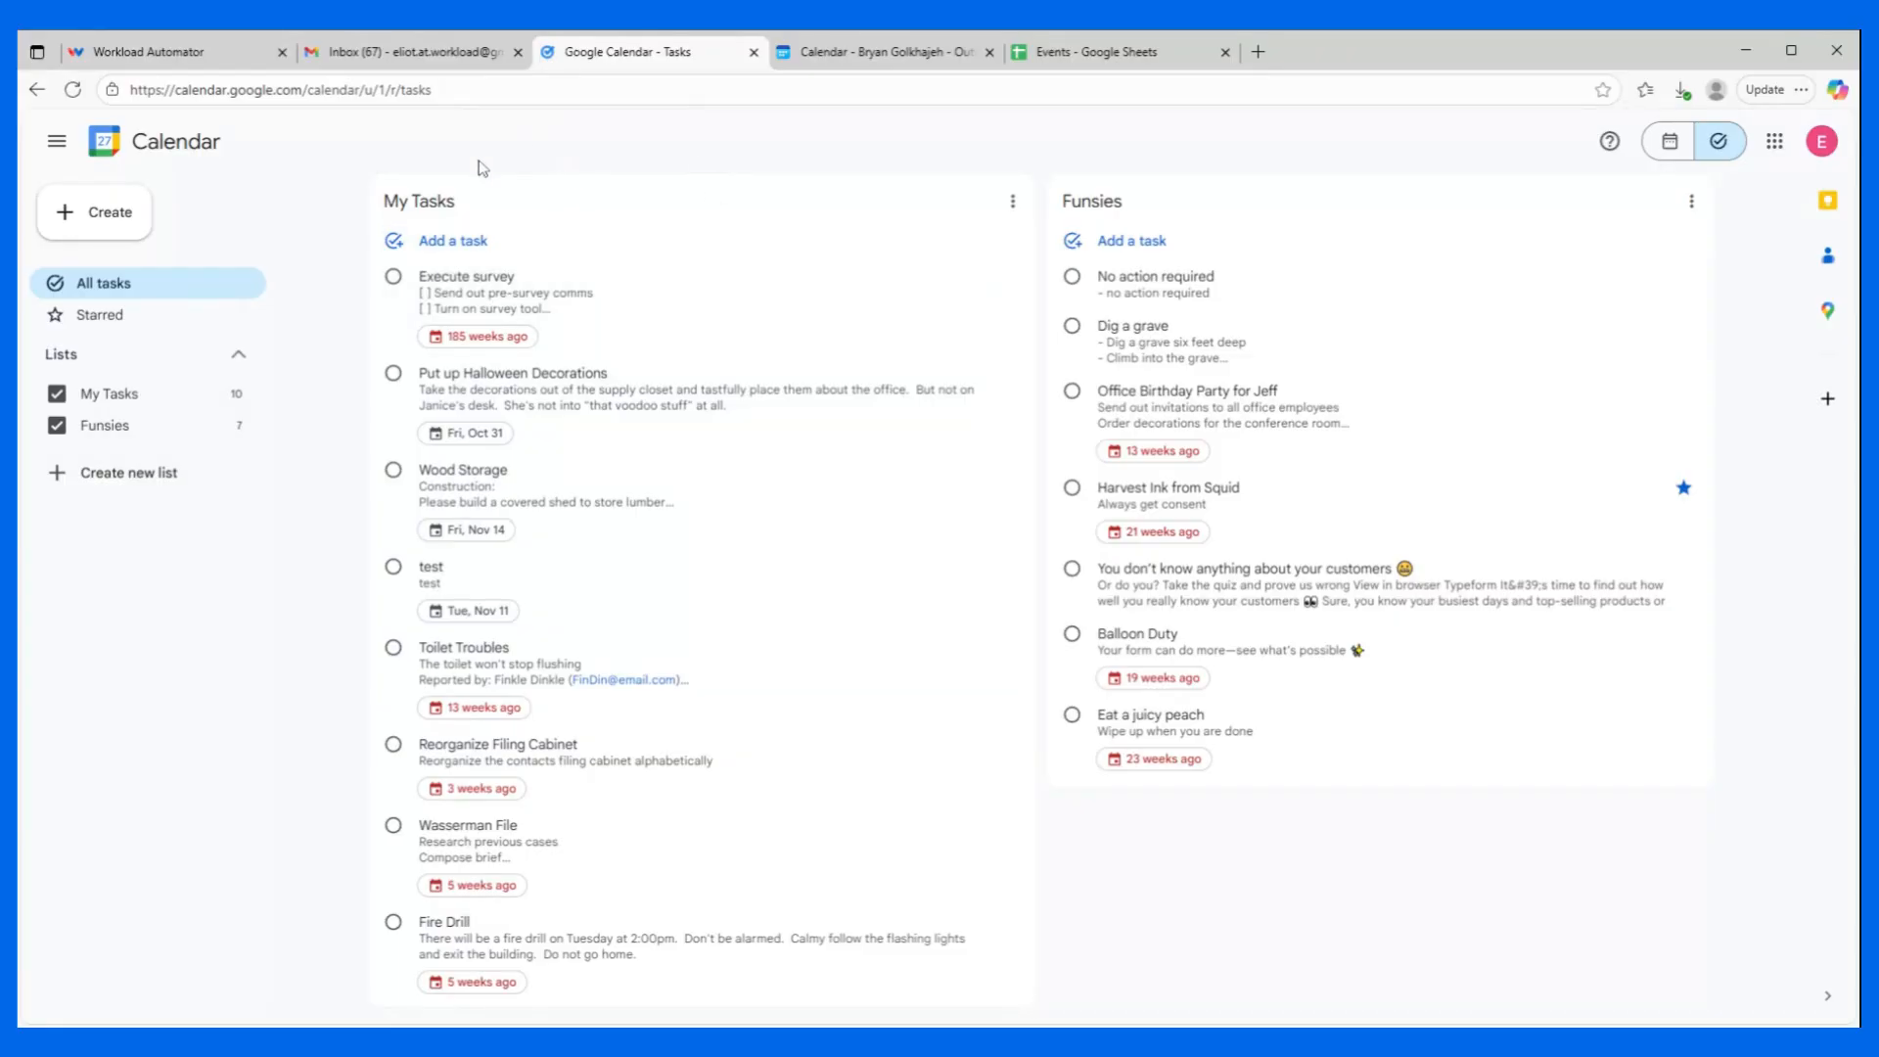
Return to the Workload editor and activate the airtable to tasks workflow.
left_click(146, 53)
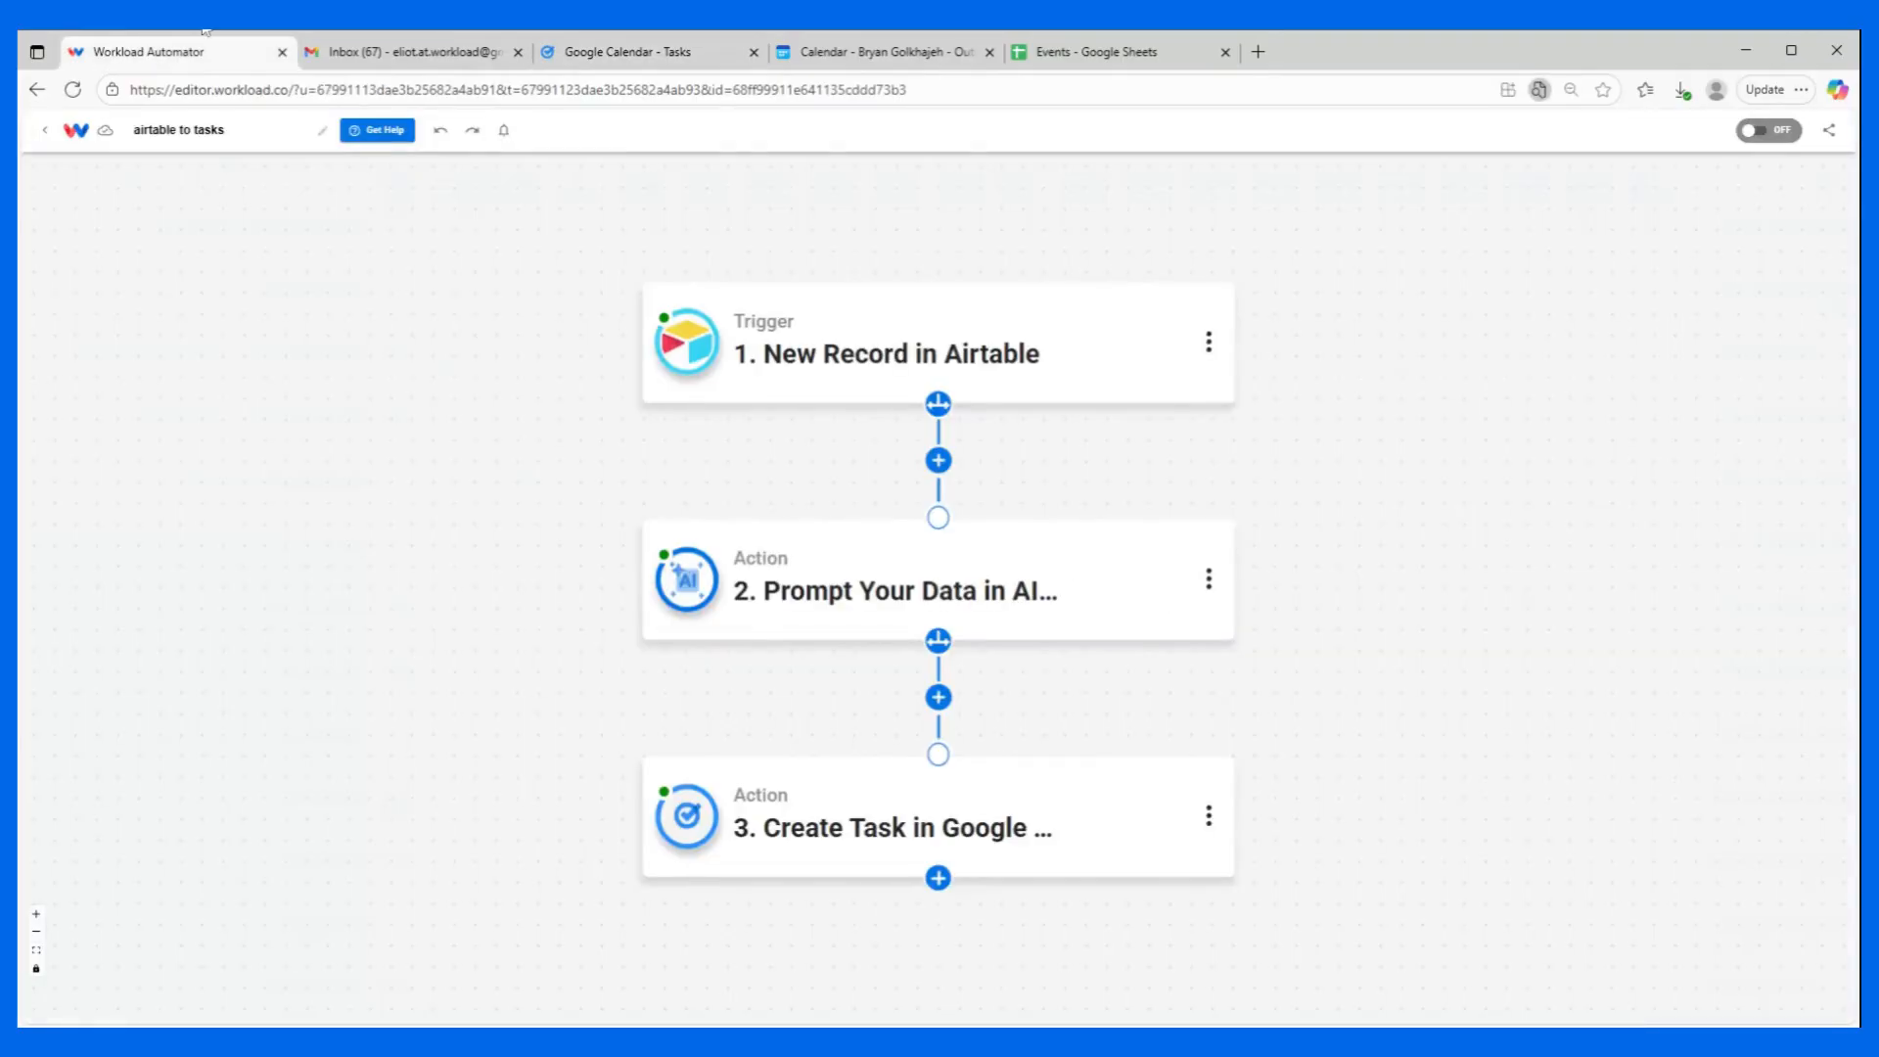
left_click(685, 376)
left_click(1766, 129)
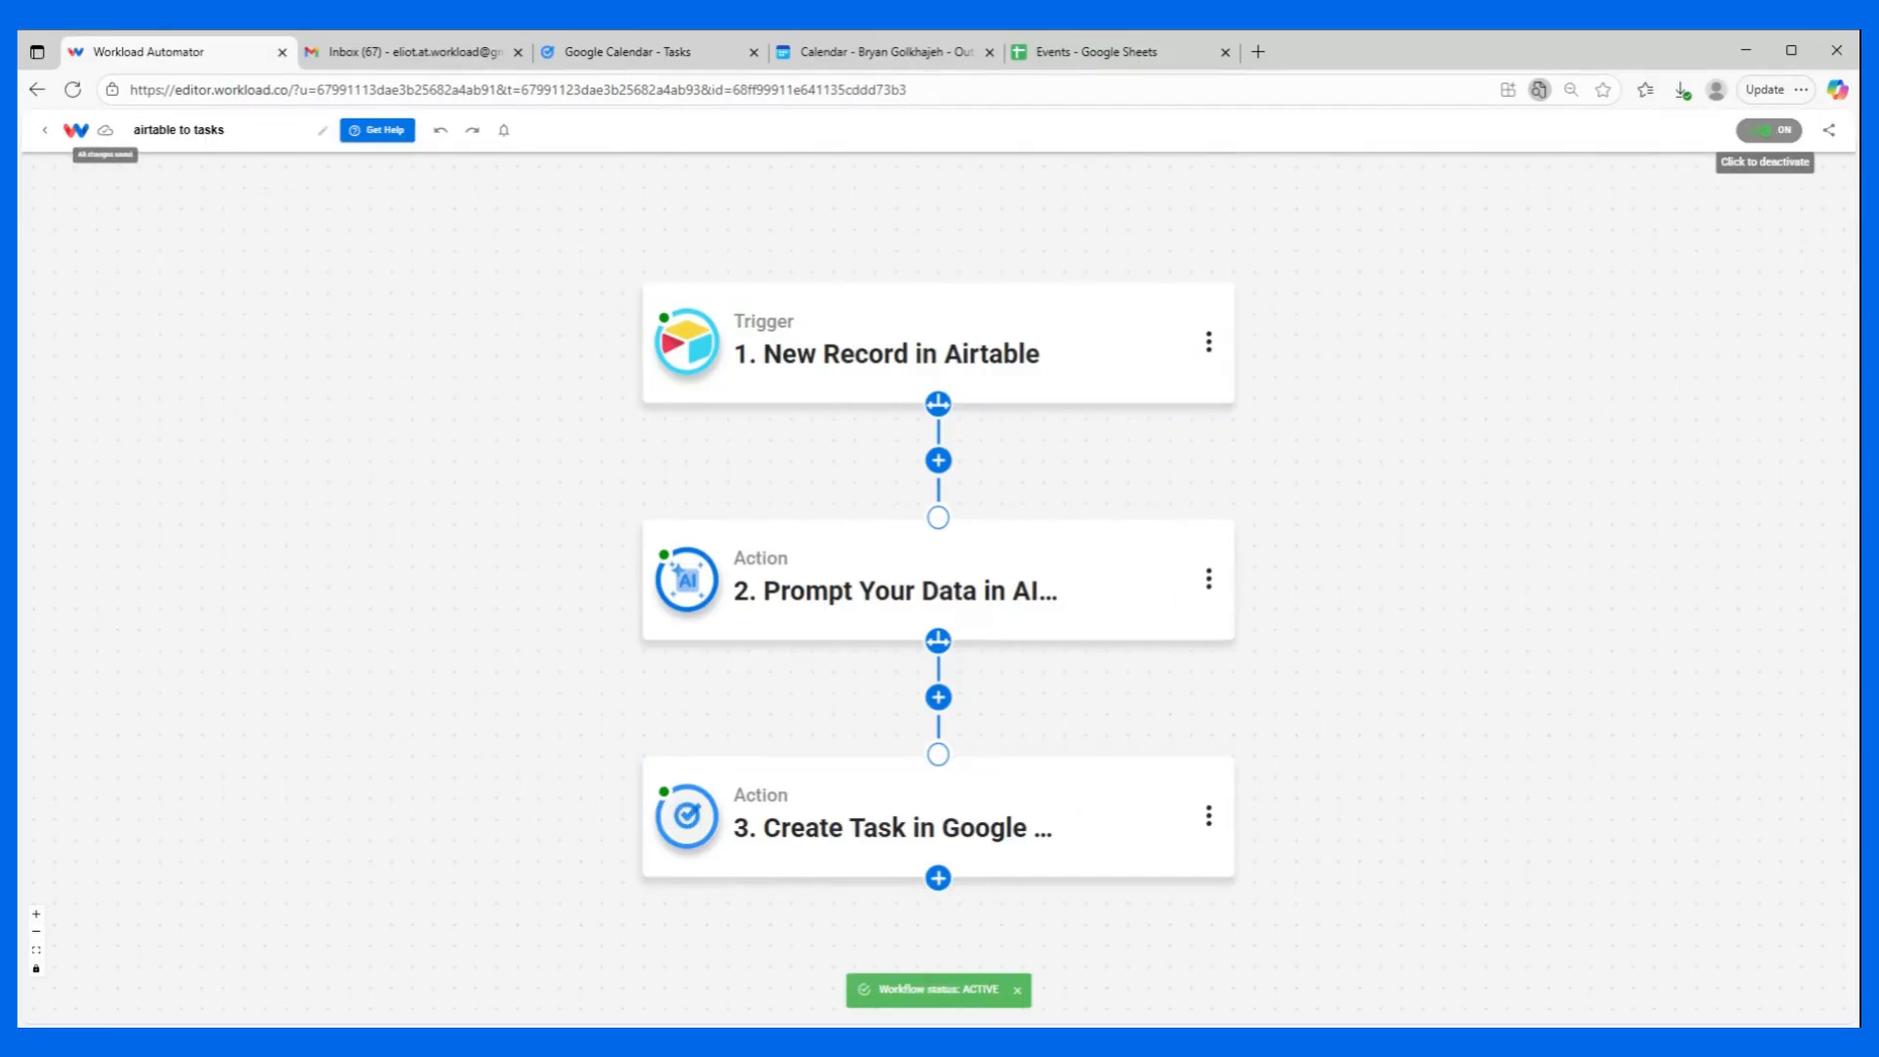